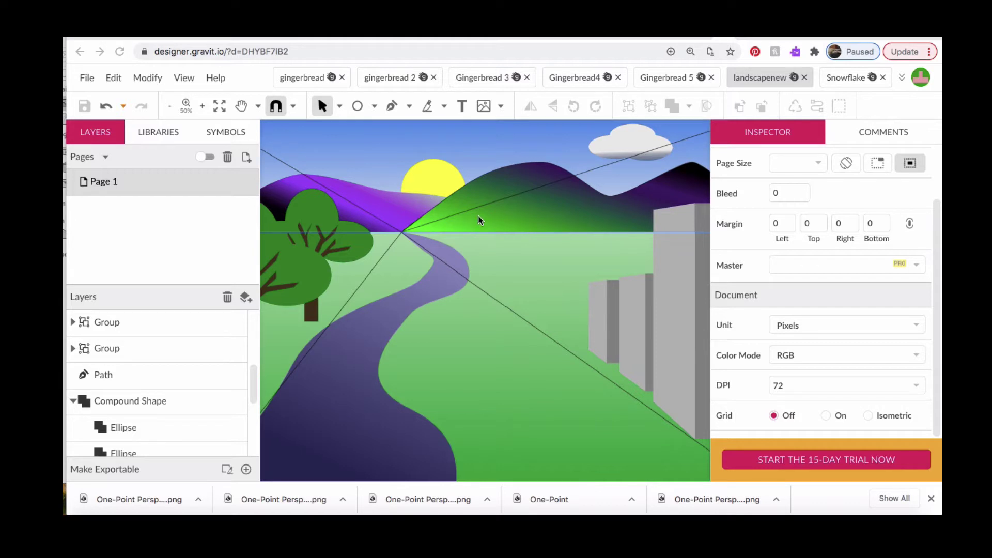
Create a new blank design sized 1500 x 1000 px
left_click(87, 76)
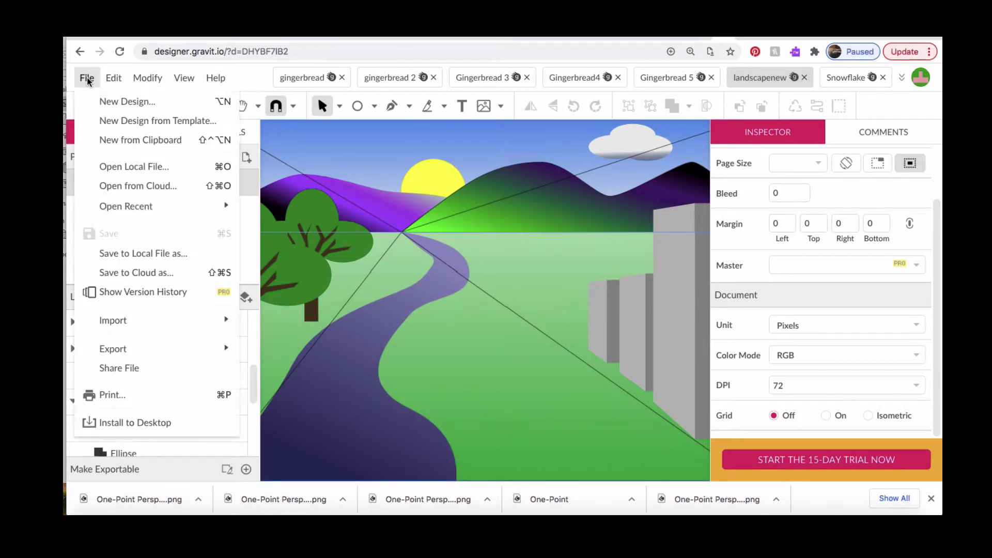
left_click(110, 101)
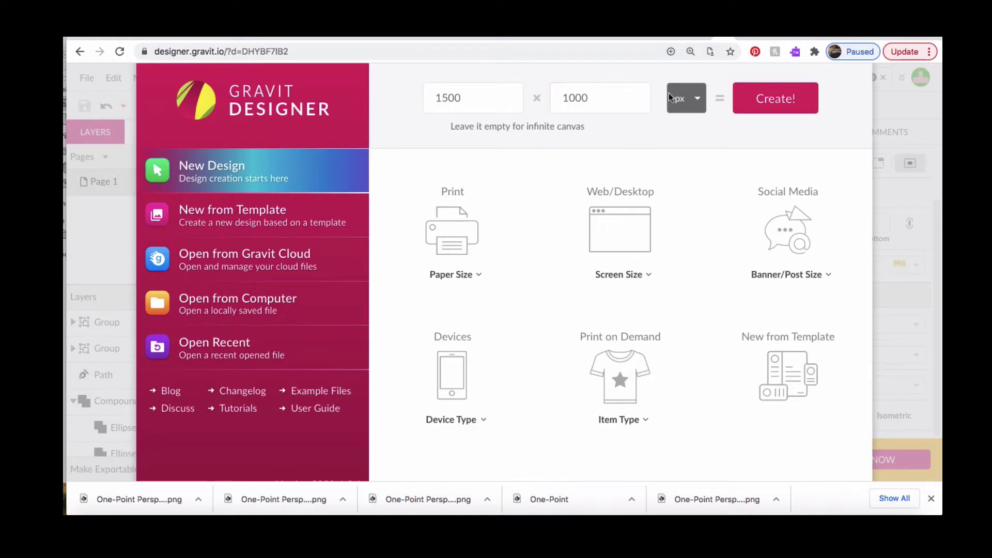
left_click(780, 98)
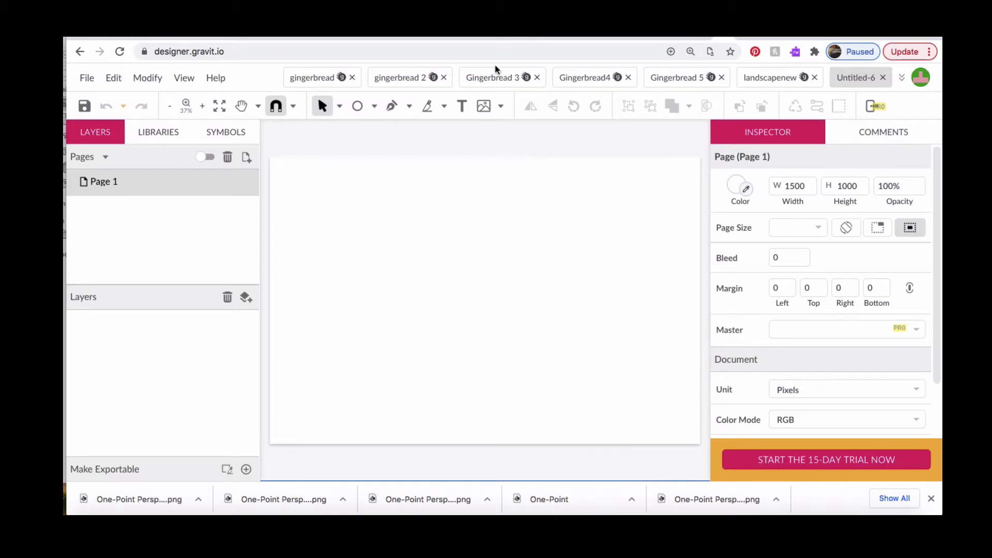
Show the canvas rulers and place a horizontal guide line at 464 px for the horizon
left_click(278, 107)
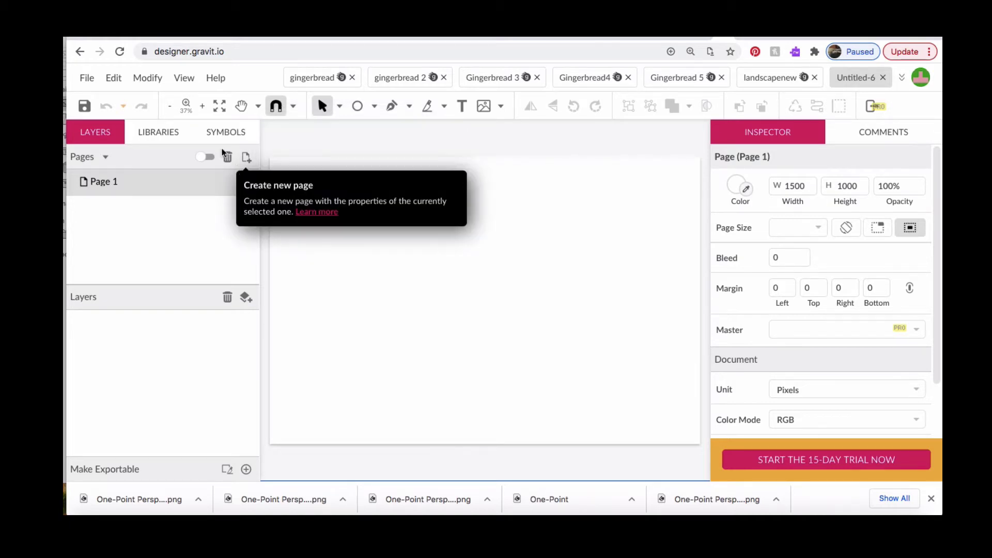
left_click(182, 78)
key("super+1")
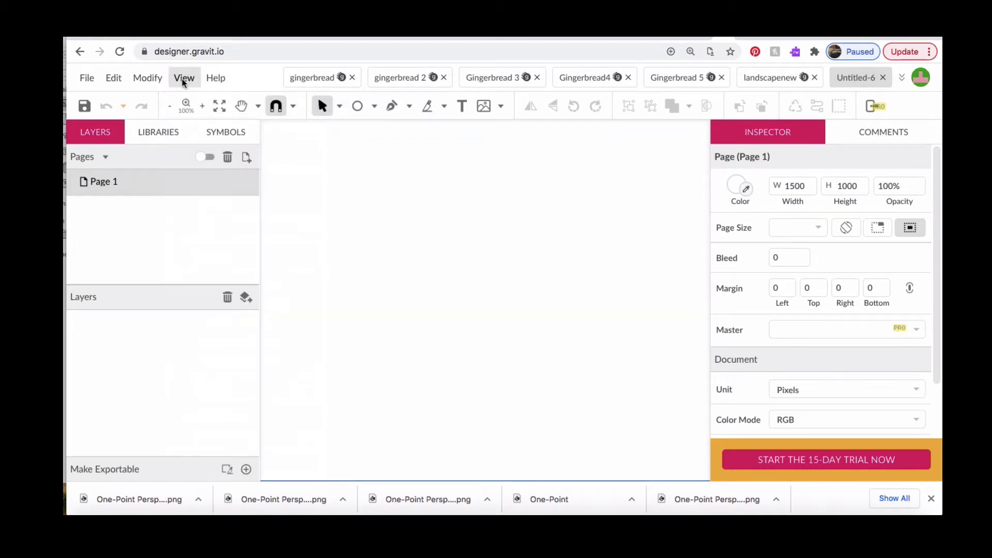
left_click(189, 78)
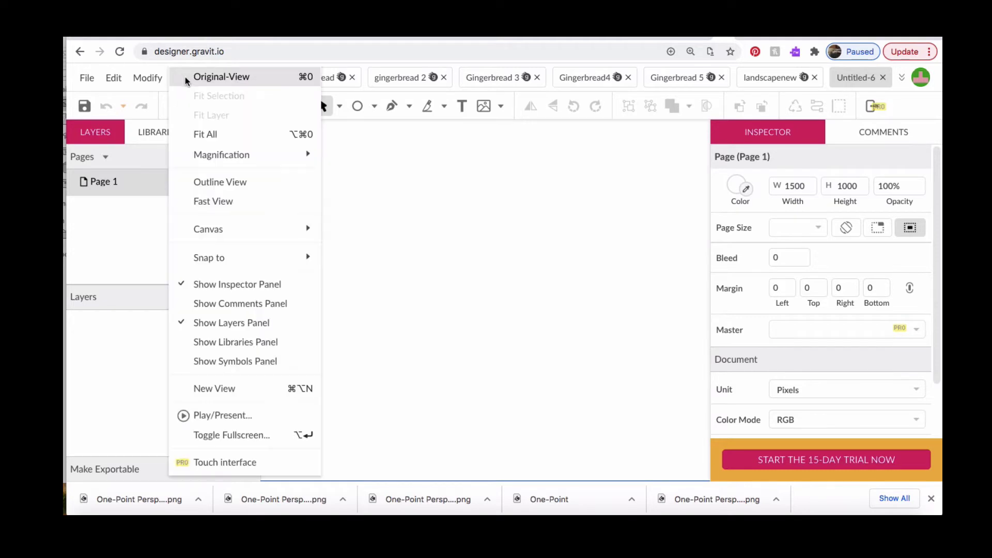
mouse_move(213, 227)
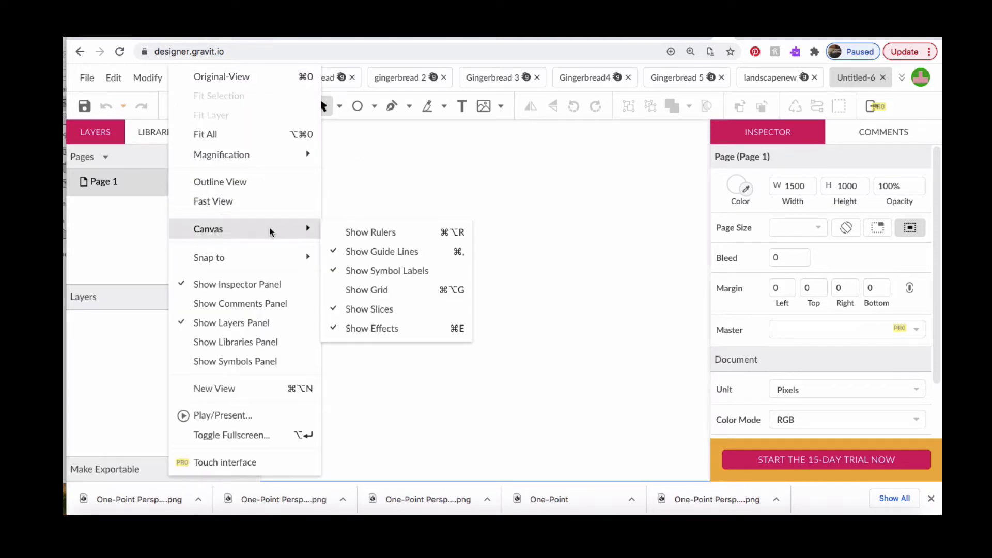
left_click(369, 234)
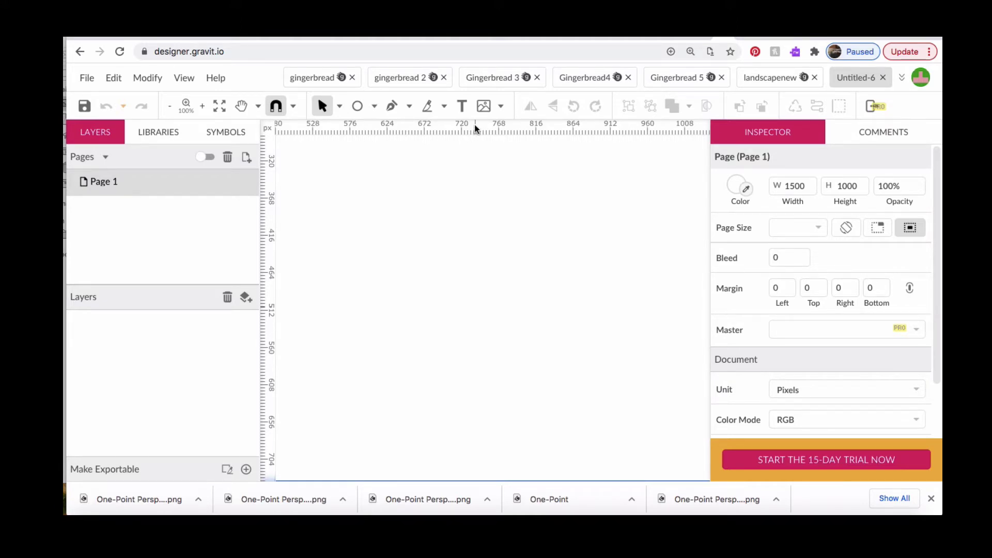
left_click_drag(474, 125, 482, 272)
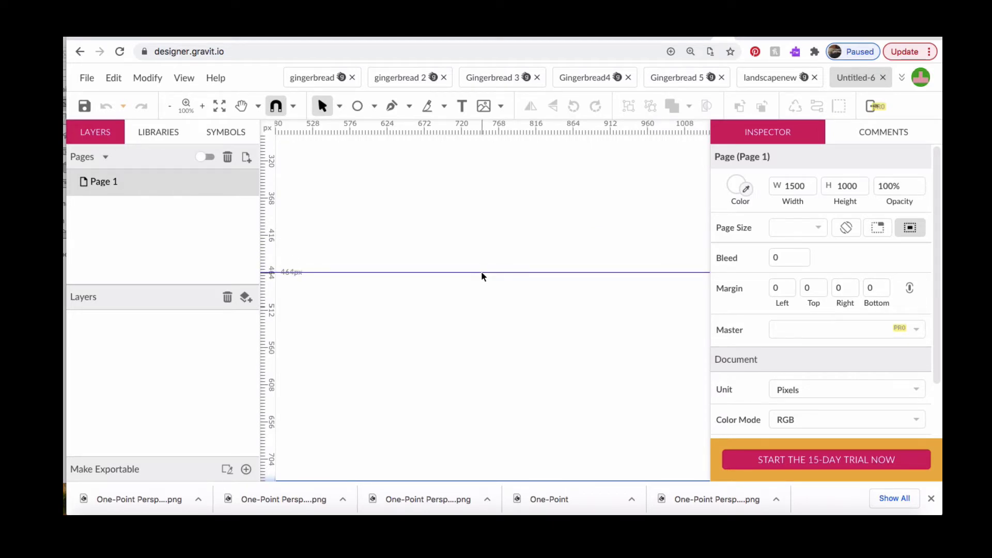
left_click_drag(481, 272, 481, 272)
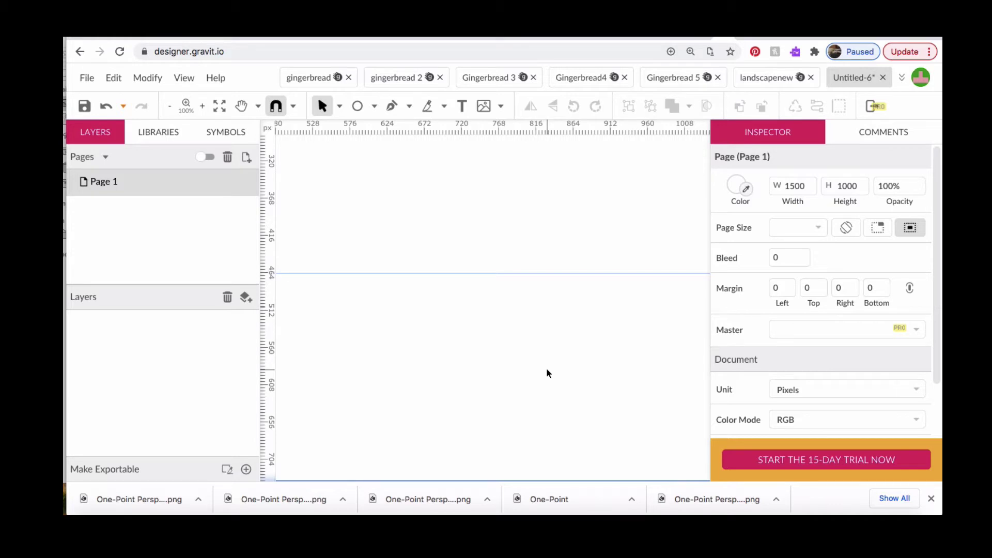
Draw a full-width rectangle from the page's upper edge at 0, 0 down to the horizon guide
key("super+minus")
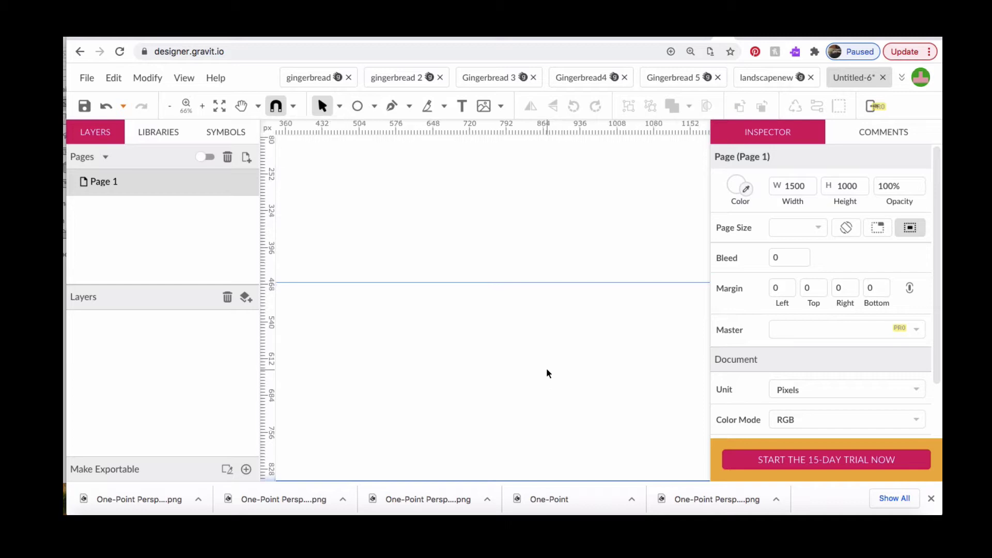
key("super+minus")
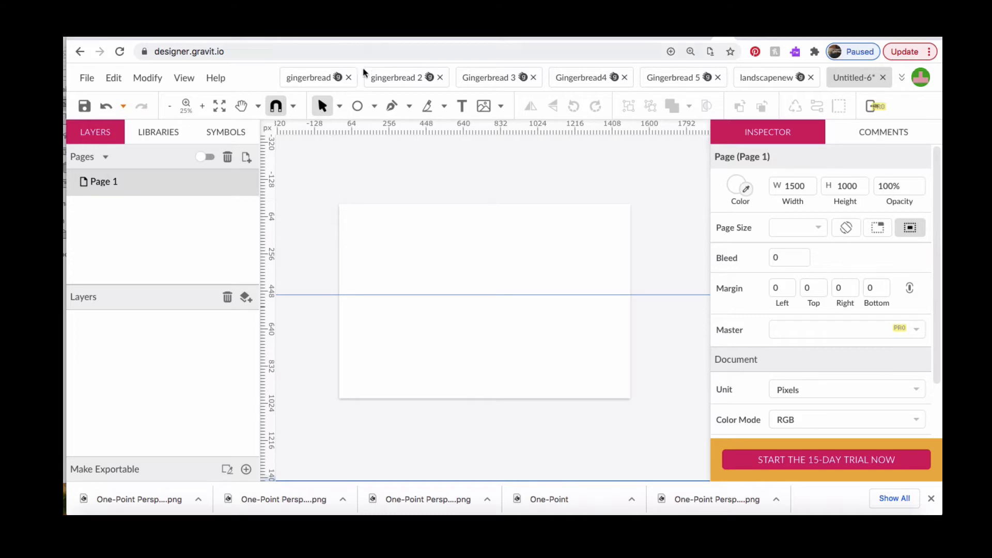
left_click(373, 107)
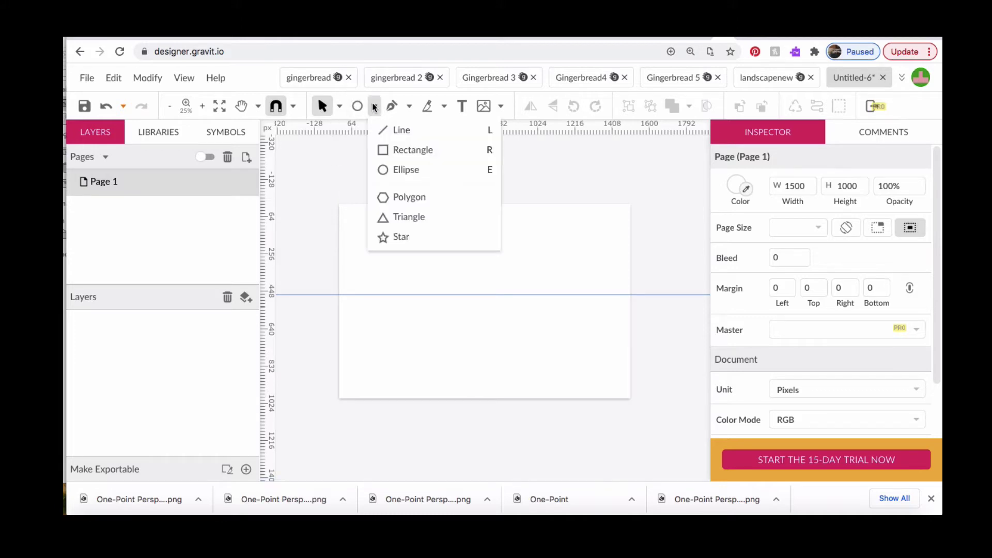
left_click(390, 150)
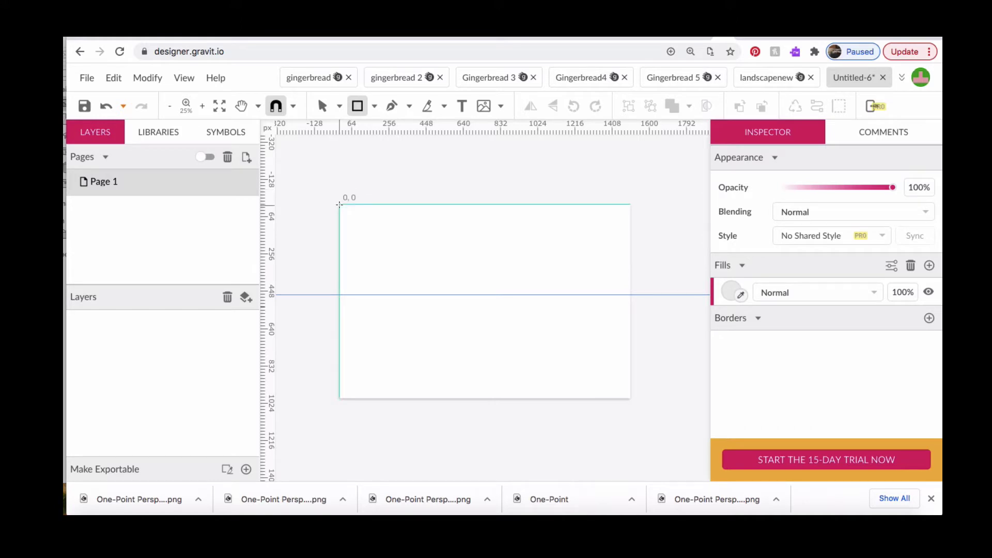
left_click_drag(339, 204, 622, 289)
Fill the sky rectangle with a linear gradient starting from blue #4A86E8, rotated to run vertically with the blue at the horizon
scroll(786, 347, "down", 3)
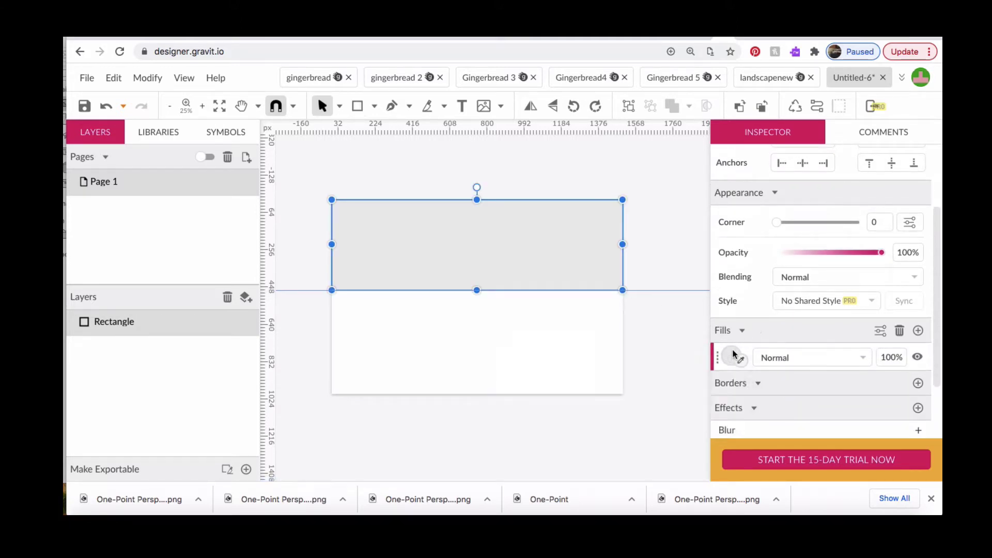
left_click(732, 354)
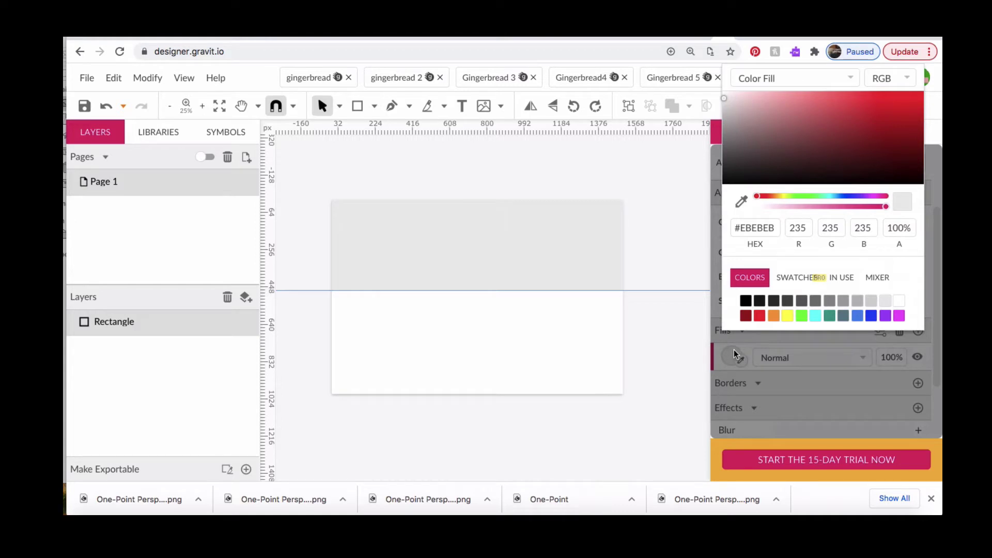
left_click(861, 317)
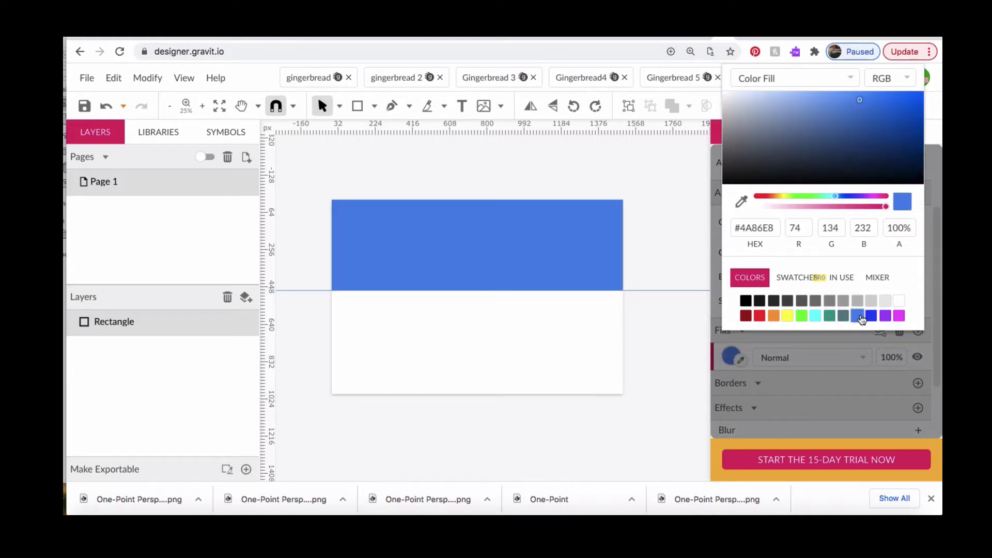
left_click(850, 77)
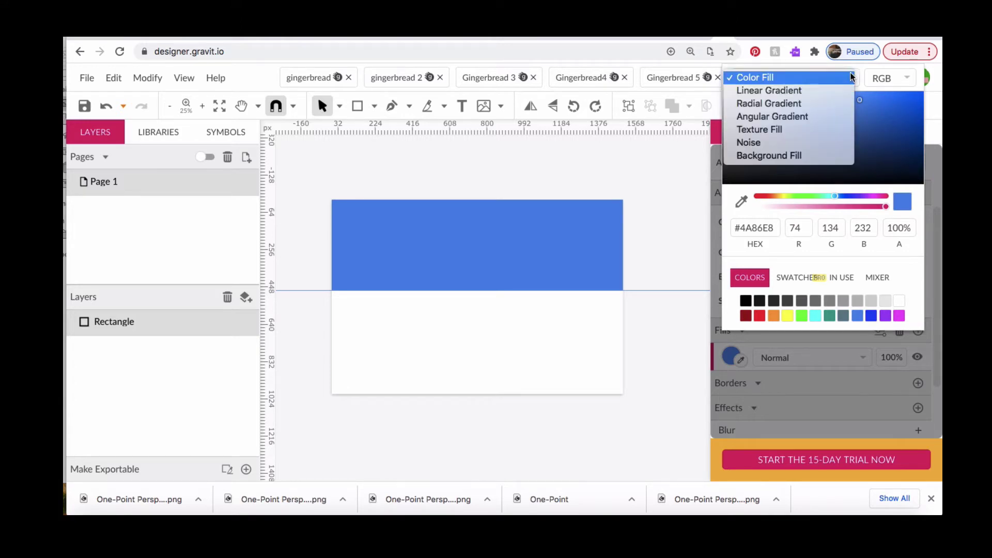
left_click(812, 94)
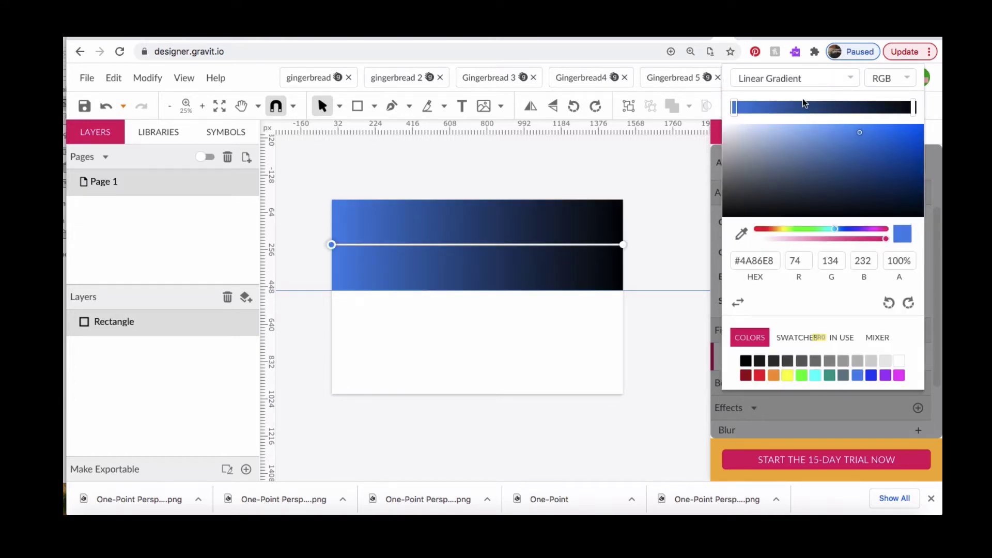
left_click(887, 303)
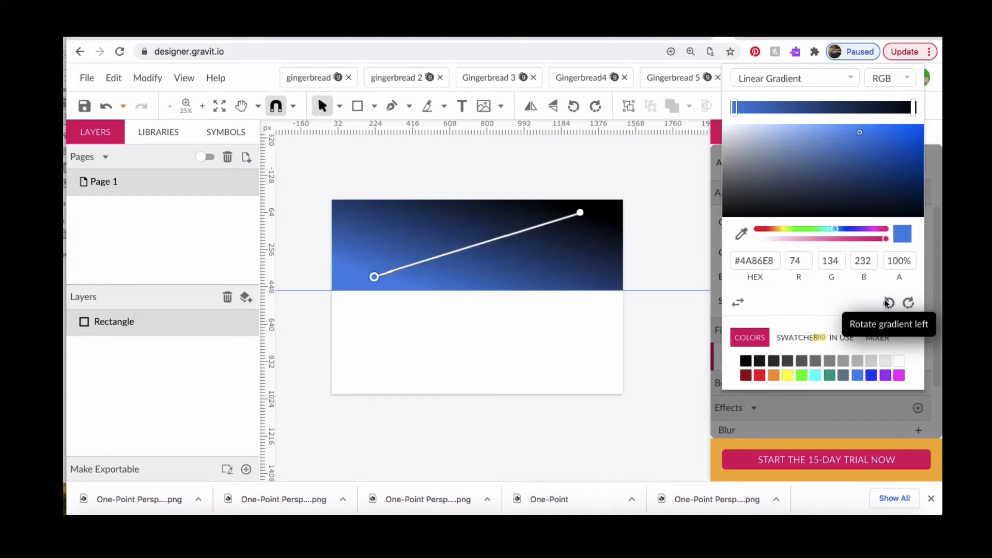
left_click(888, 303)
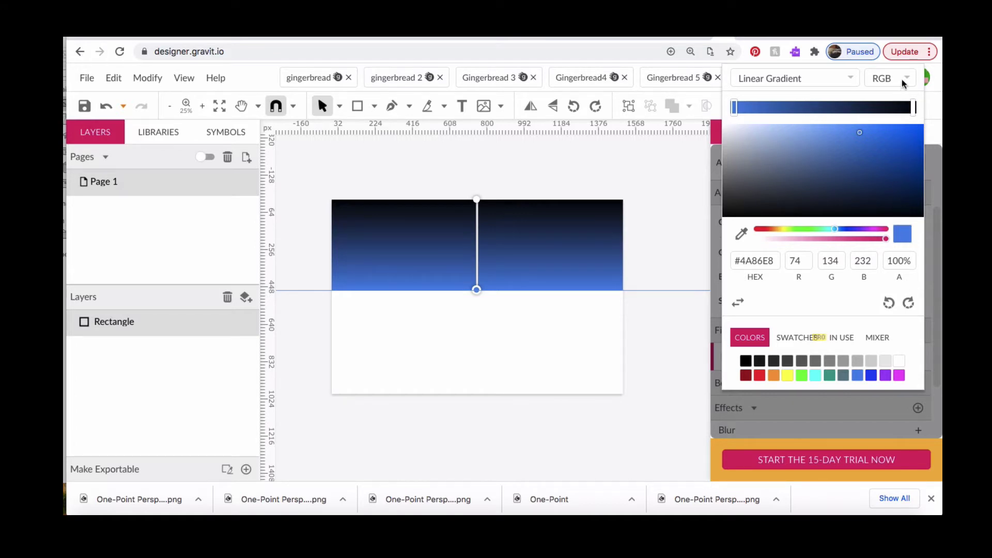
Set the sky gradient's colors to pale grey-blue #ADBACE at the horizon and violet-blue #5252E3 at the upper edge
left_click(913, 107)
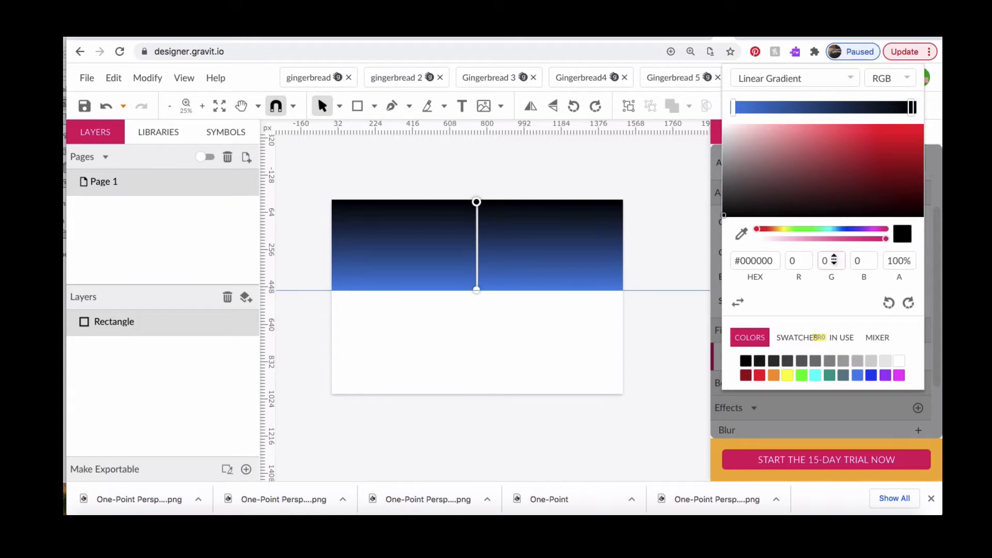
left_click(871, 376)
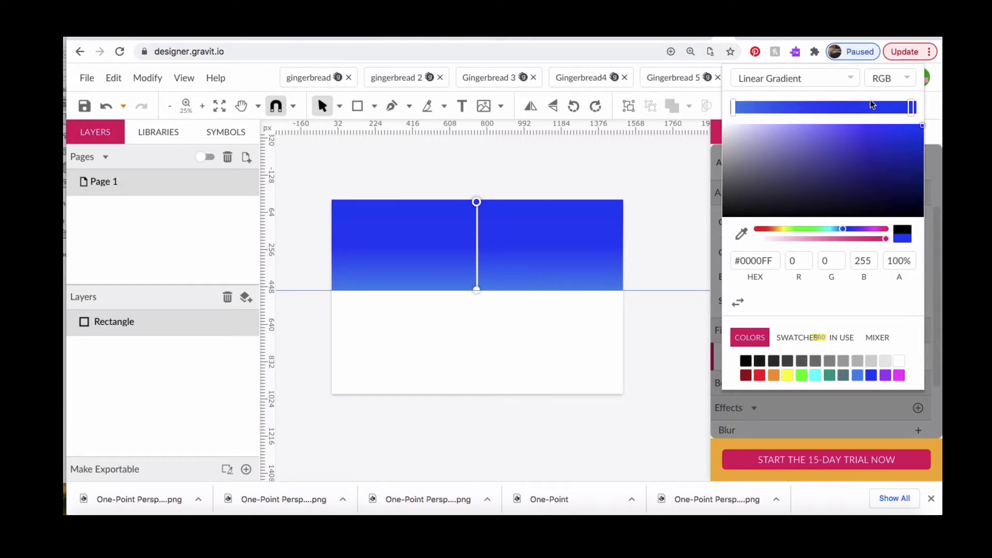
left_click(730, 109)
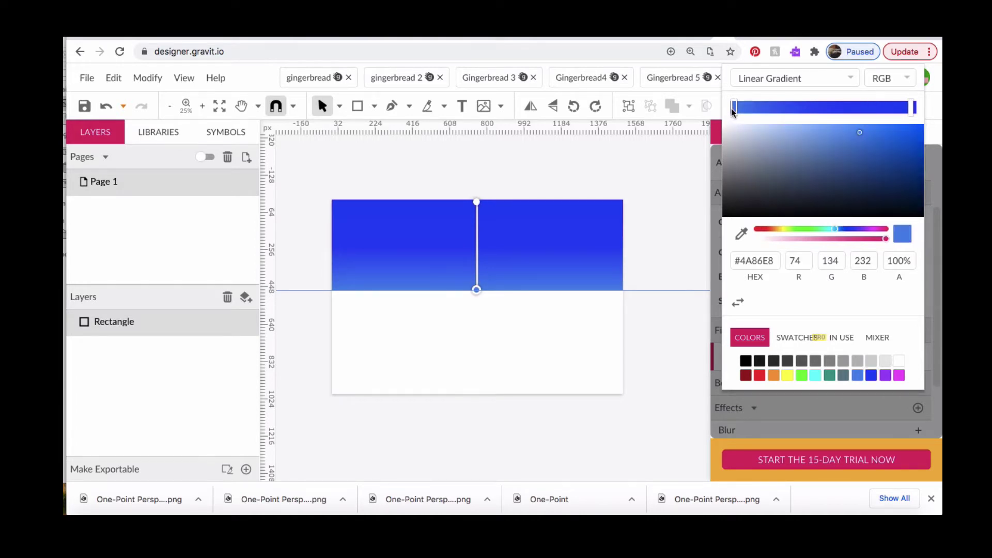
left_click(754, 139)
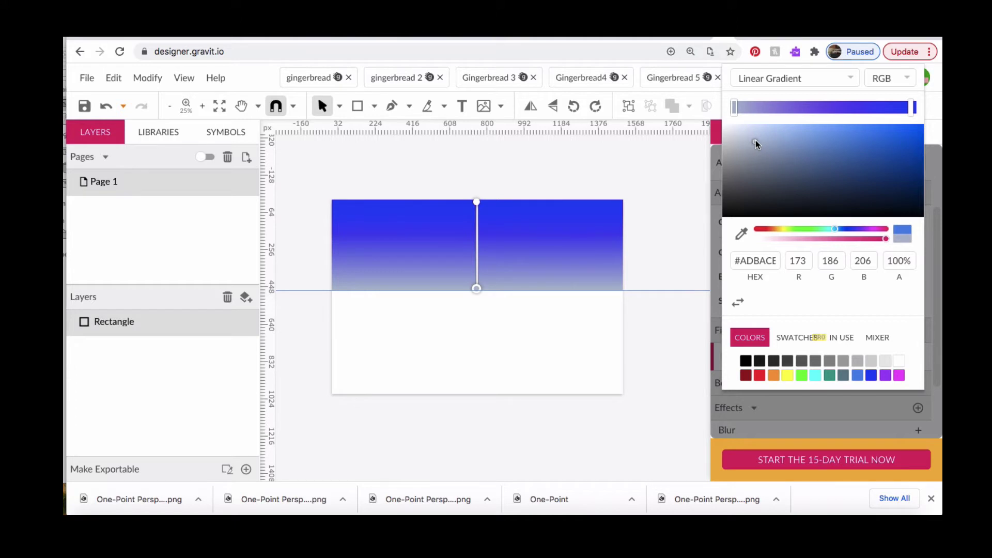
left_click(911, 107)
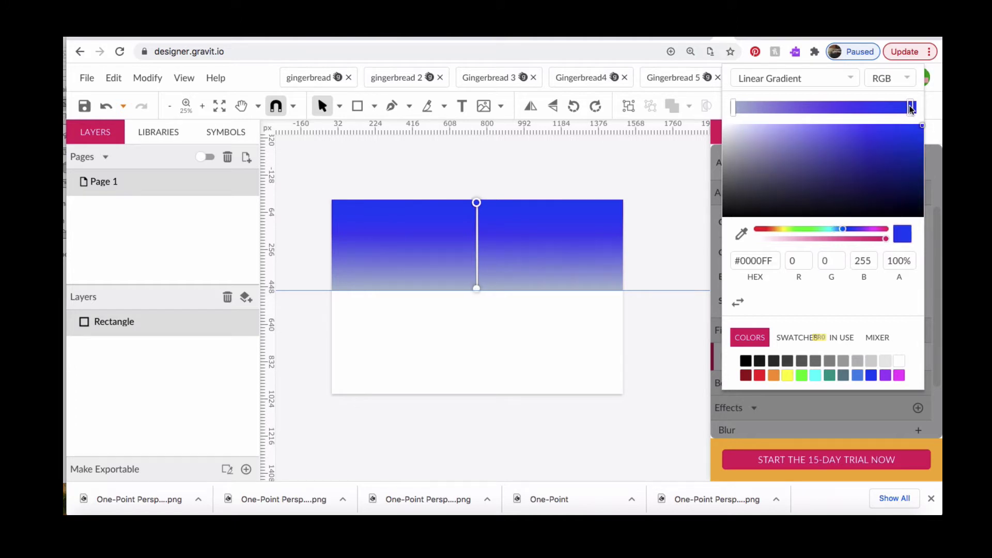
left_click(852, 136)
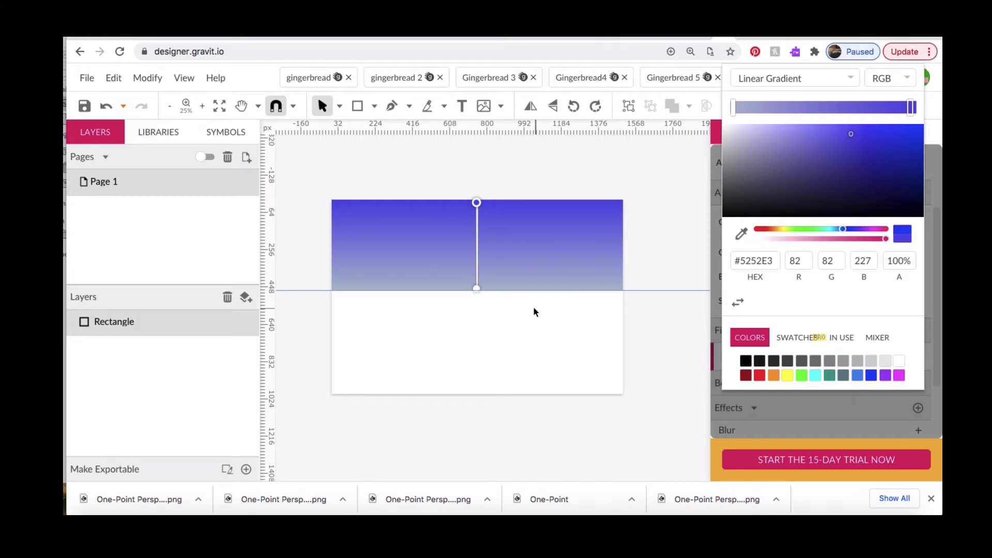
Draw a full-width ground rectangle from the horizon guide to the page's lower edge and set its lower gradient color to green #00FF00
left_click(357, 106)
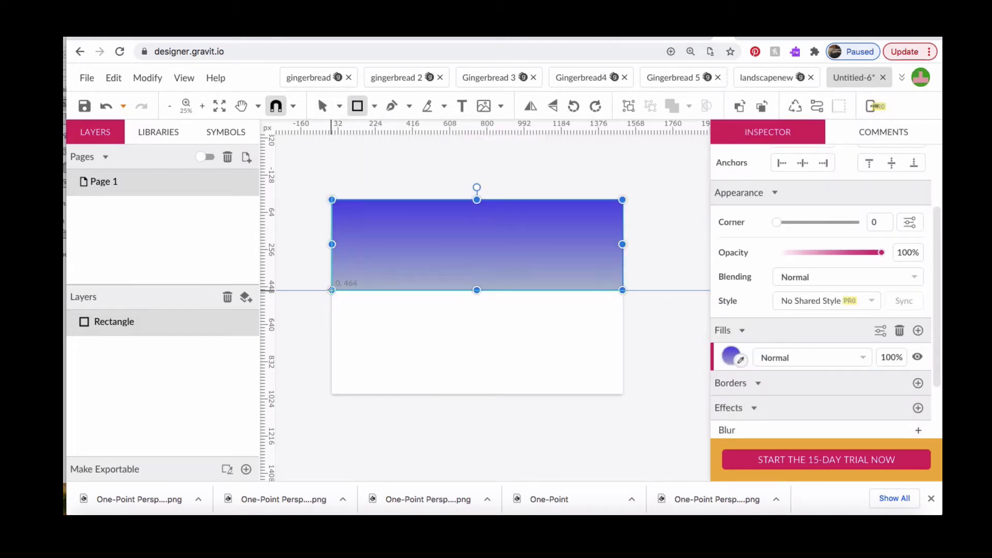
mouse_move(332, 290)
left_mouse_down()
mouse_move(421, 354)
mouse_move(624, 392)
left_mouse_up()
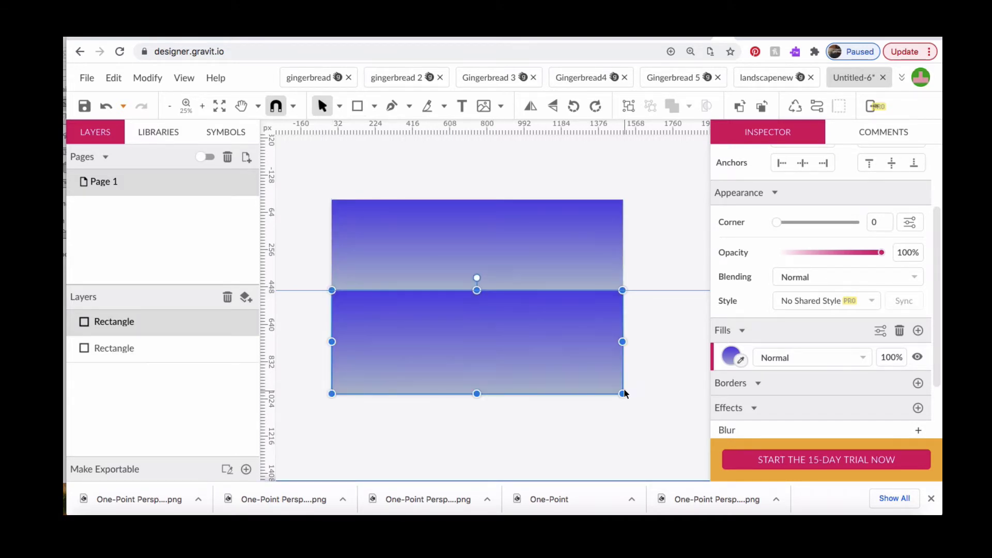
left_click(730, 358)
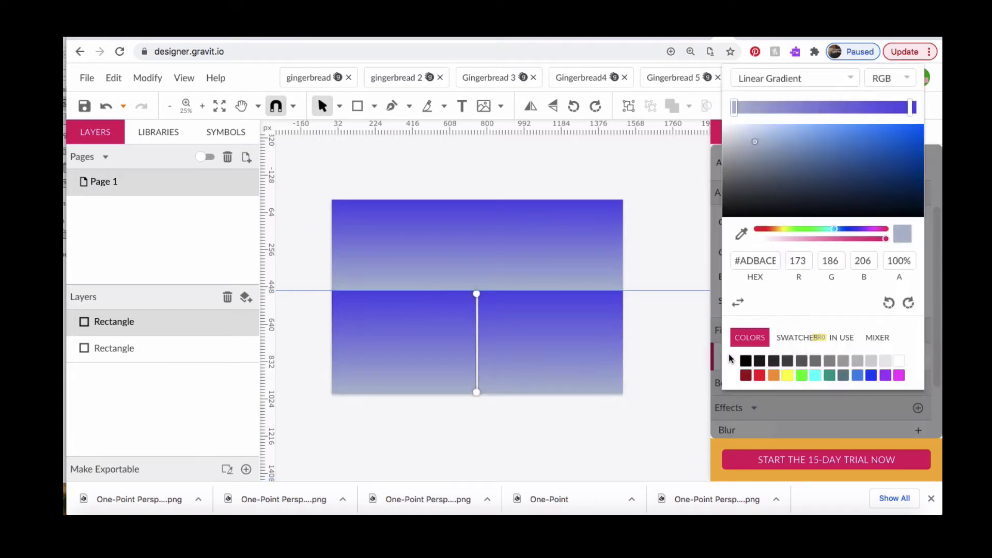
left_click(802, 376)
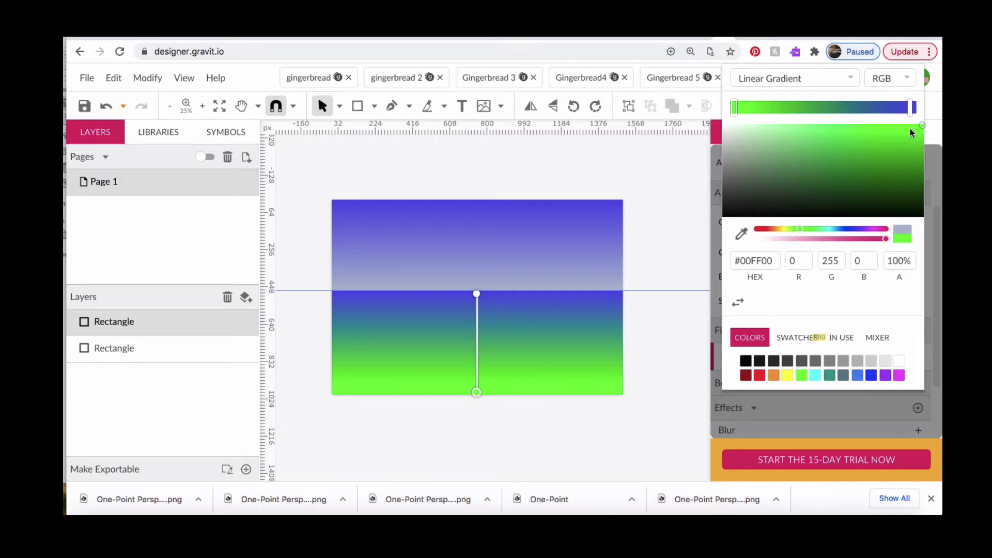
Change the ground gradient's color at the horizon to muted green #78AC8A
left_click(911, 107)
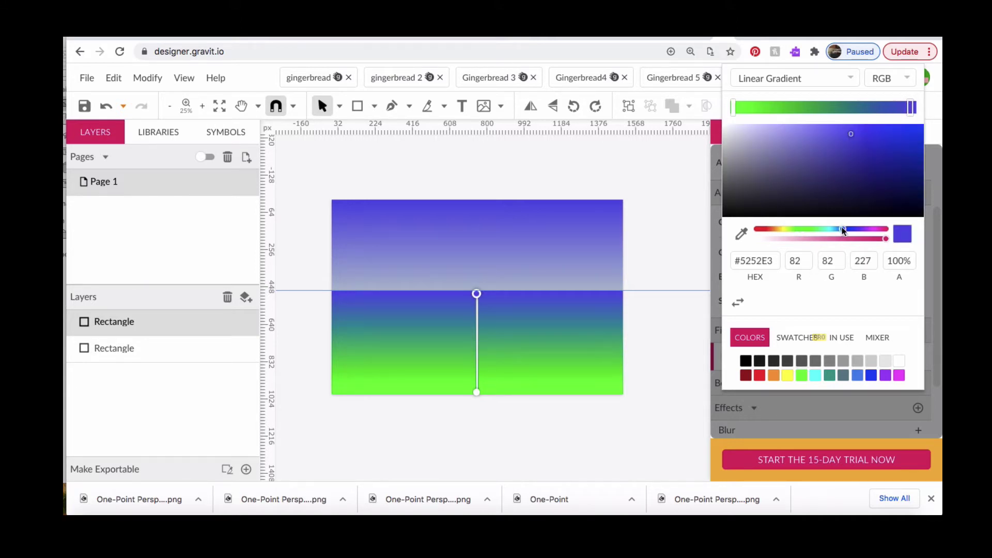
left_click_drag(841, 229, 807, 230)
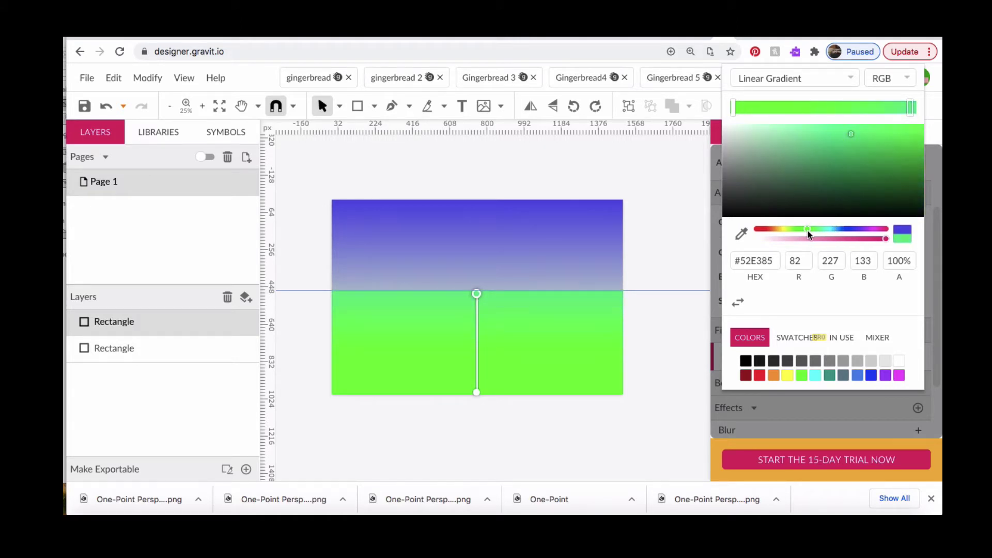
left_click(787, 139)
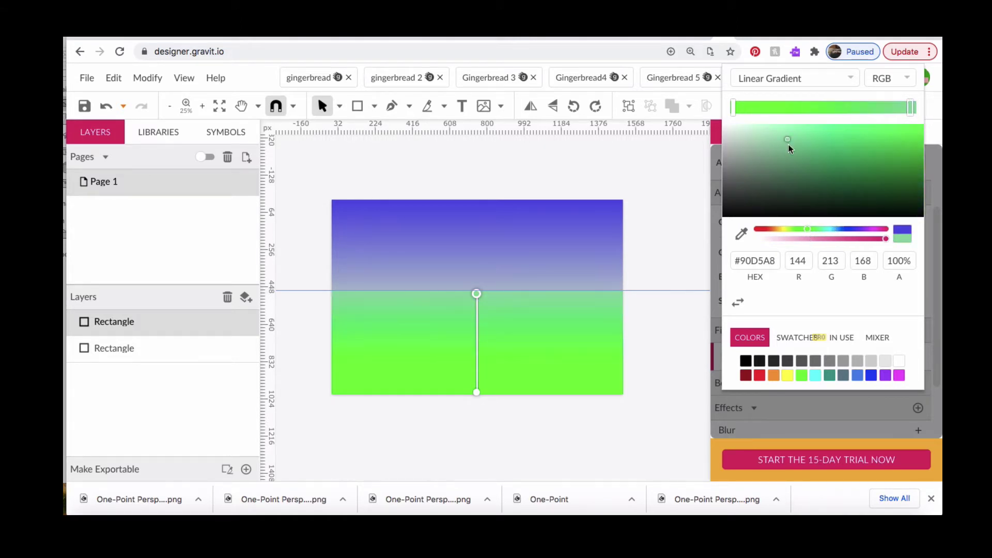
left_click(784, 154)
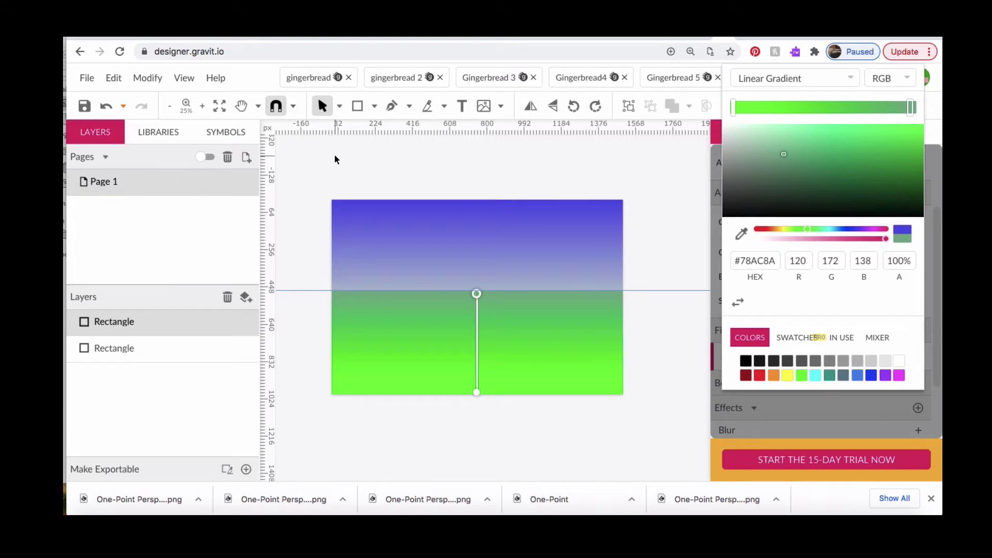
Draw a closed, rounded hill with the Pen tool, resting on the horizon near the page's left edge and starting at about X 24
left_click(391, 107)
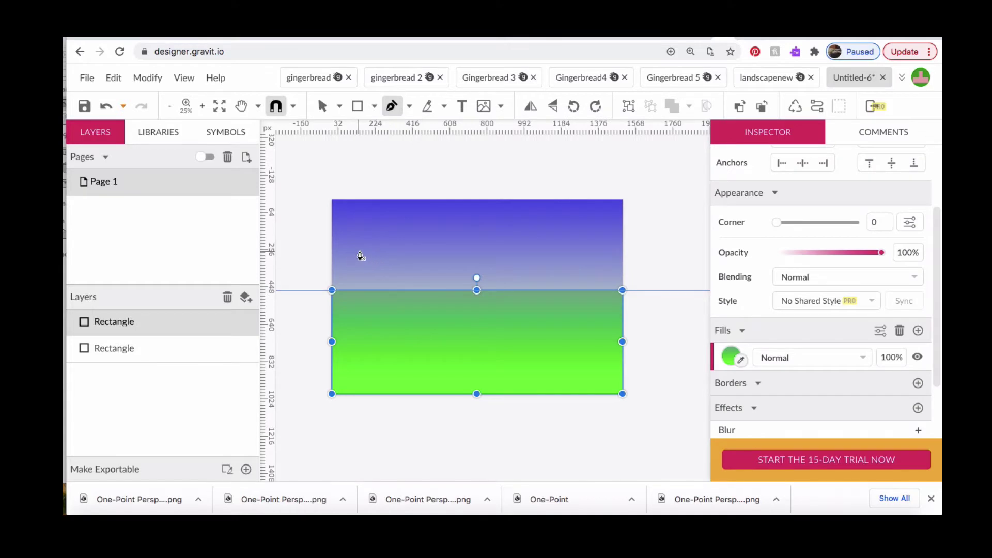
scroll(356, 252, "left", 1)
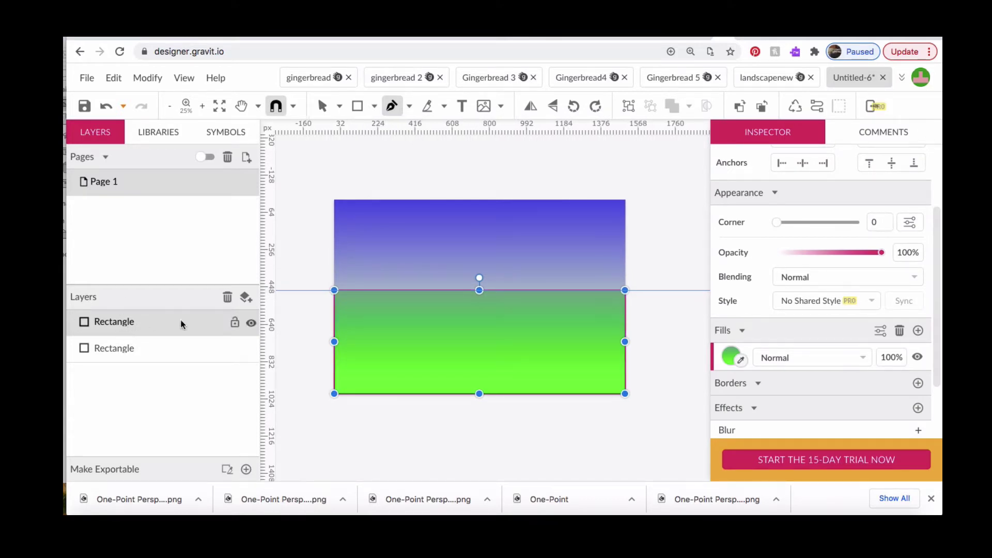
scroll(351, 285, "left", 1)
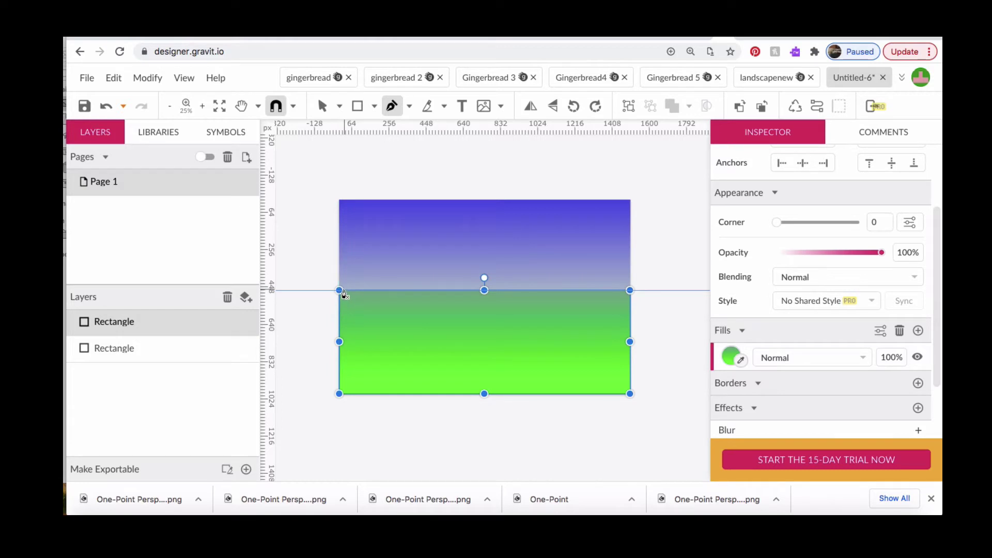
left_click(342, 291)
left_click_drag(385, 260, 436, 290)
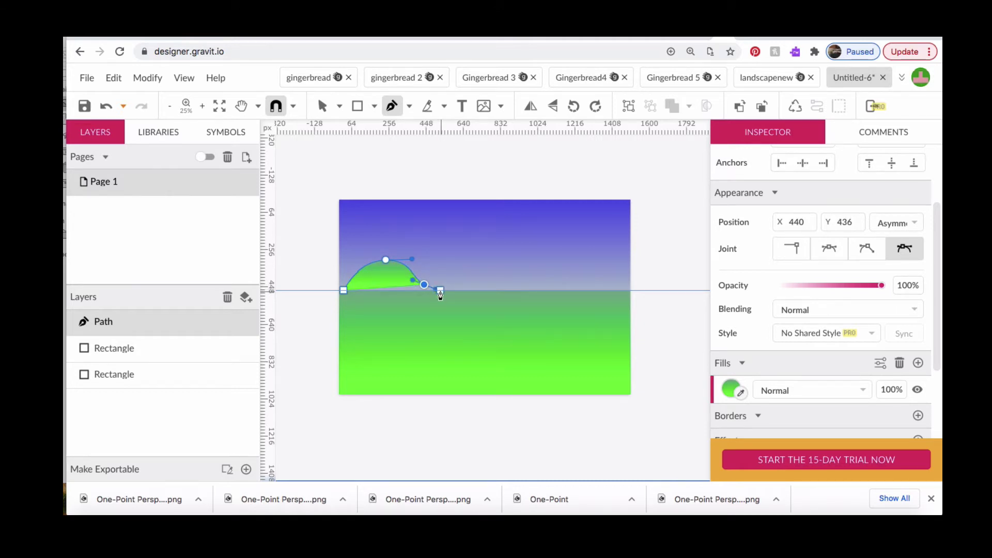
left_click(440, 291)
left_click(343, 290)
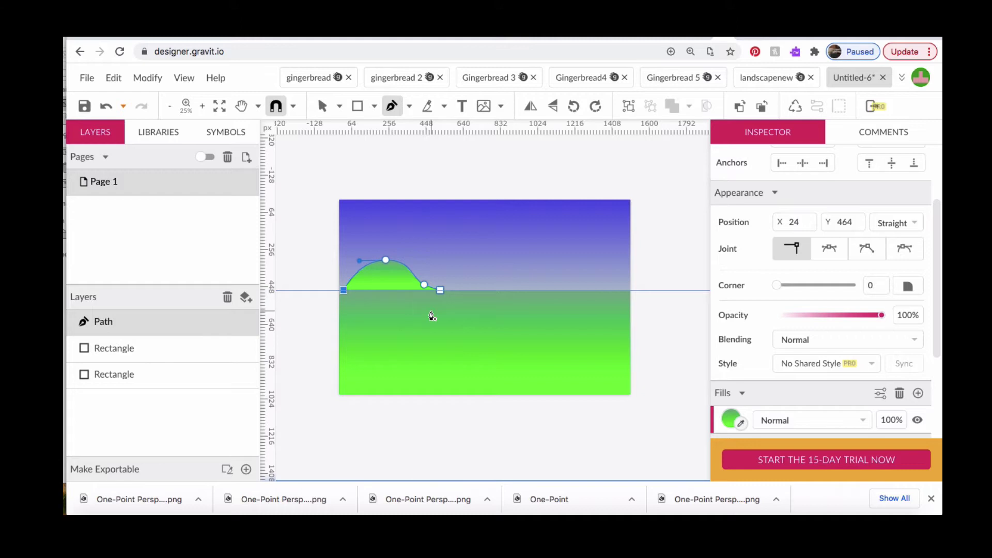
Recolor the hill's gradient with dark brown #3E2F19 at the base and an added purple #9900FF stop in the middle
left_click(732, 419)
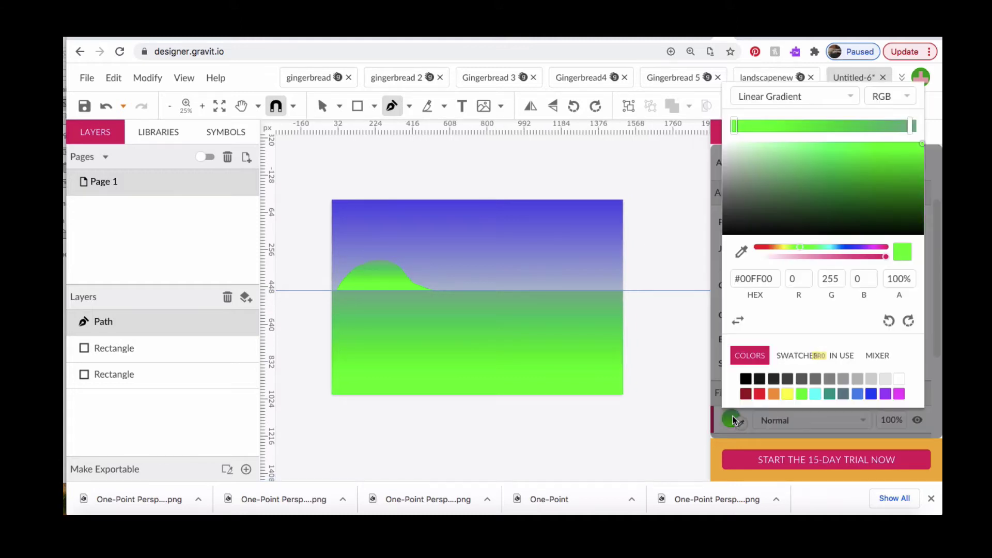
left_click(773, 393)
left_click(841, 216)
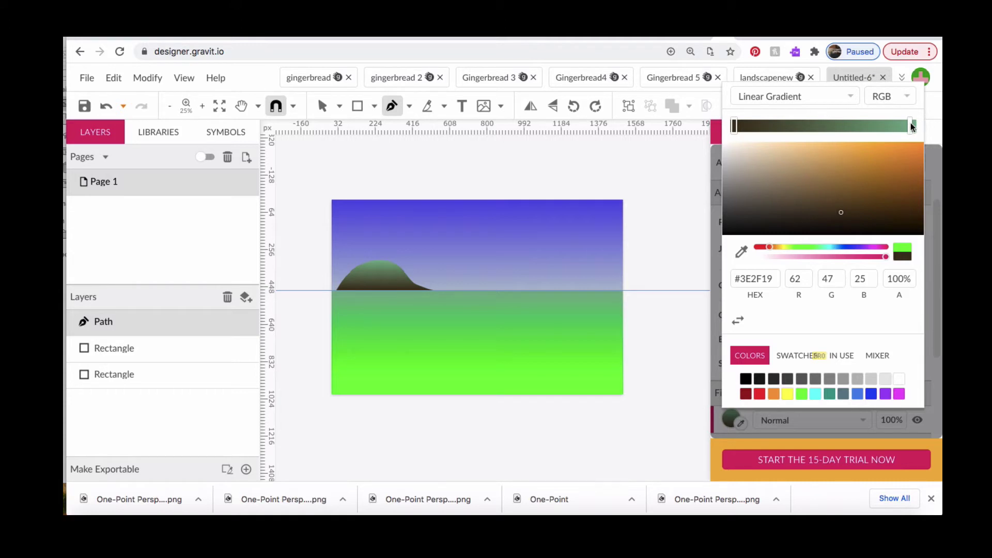
left_click(823, 125)
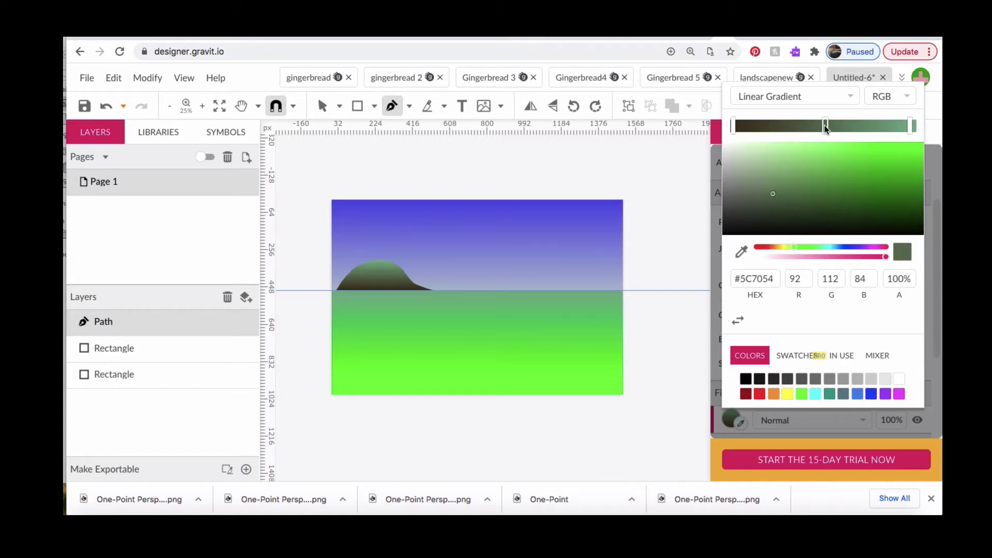
left_click(885, 394)
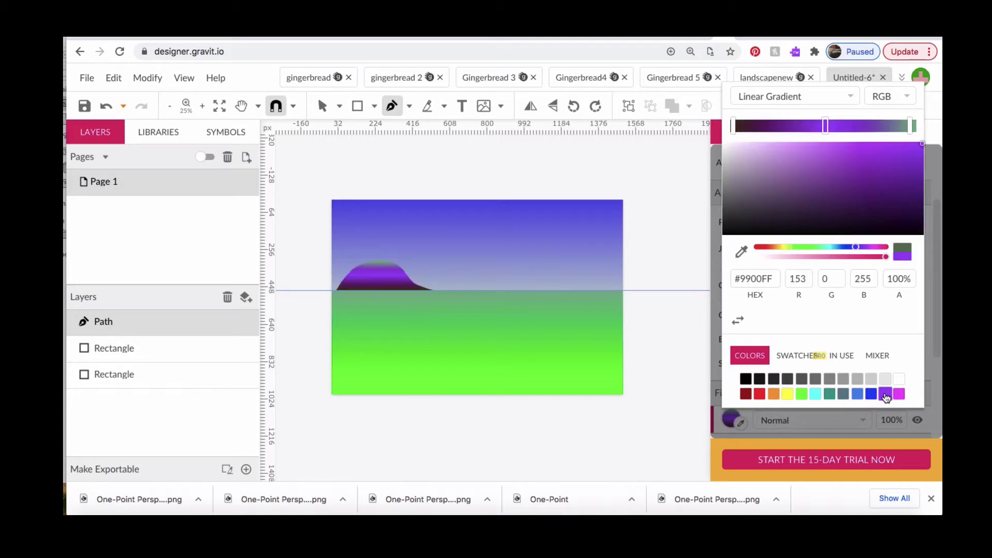
scroll(379, 206, "up", 1)
Rotate the hill's gradient to run diagonally with its dark brown end at the hill's upper right, declining the cloud save
key("v")
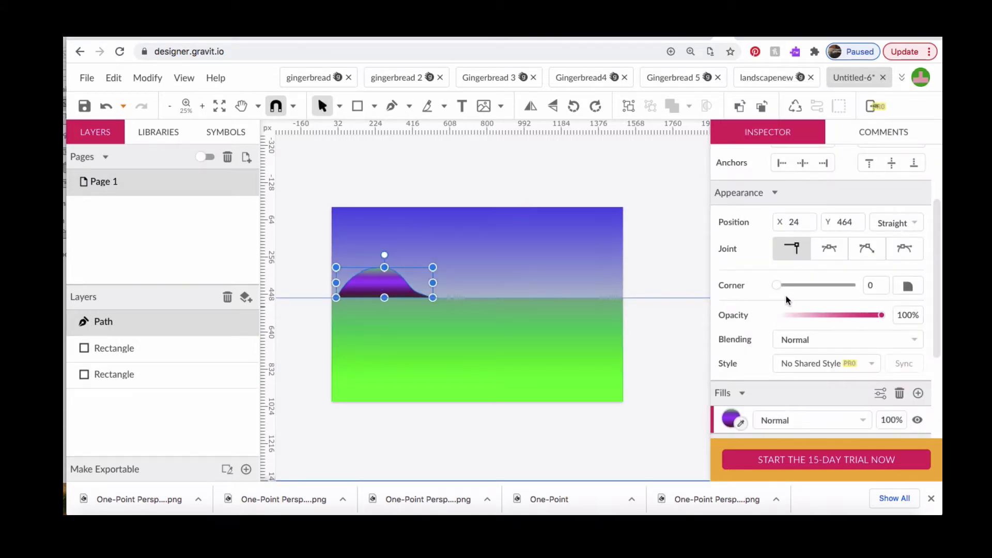
left_click(730, 420)
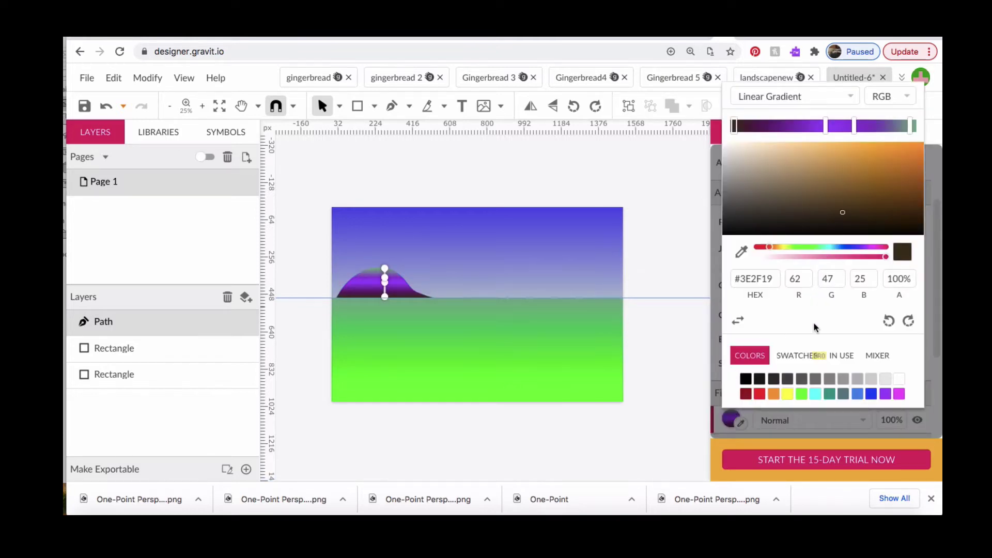
left_click(890, 321)
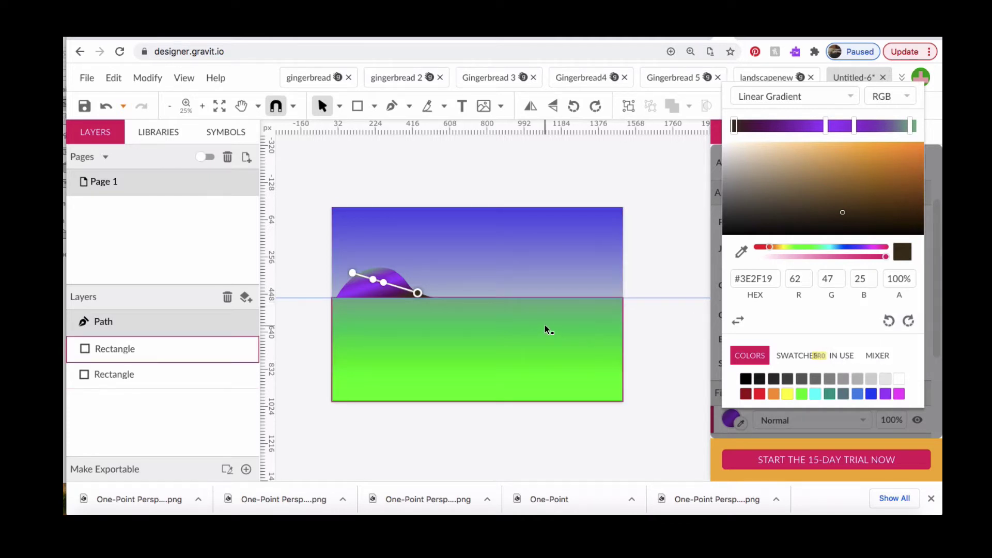
left_click(889, 321)
left_click(889, 322)
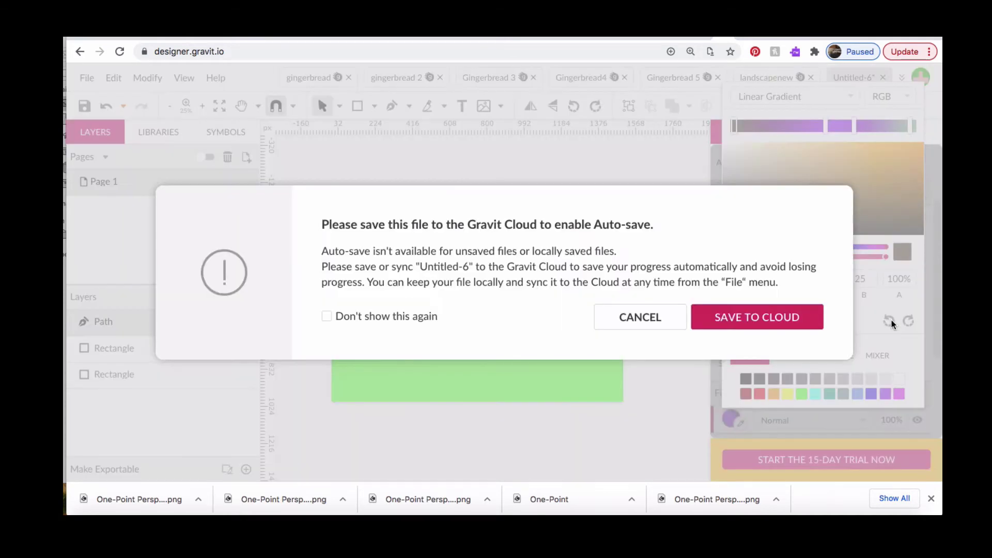
left_click(638, 317)
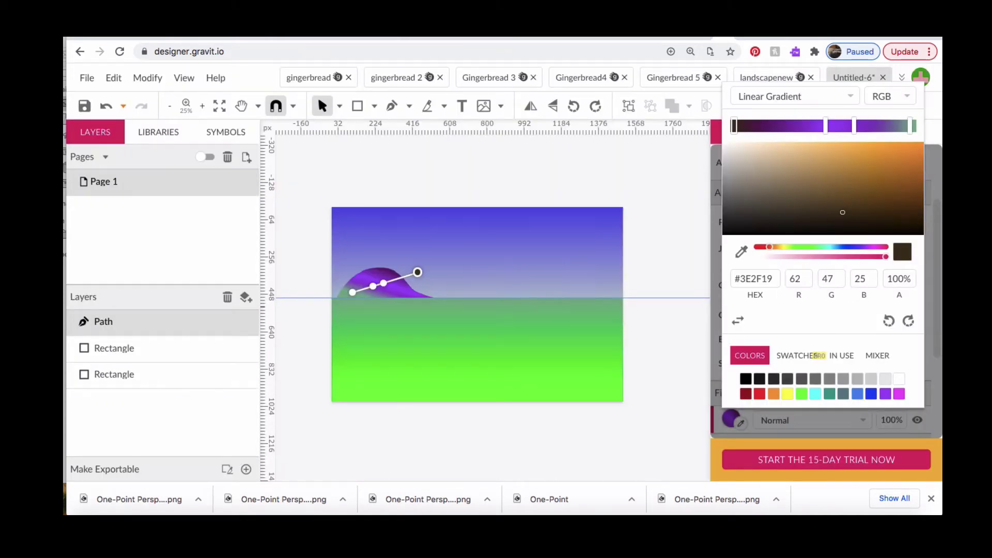
Draw a larger closed mountain with the Pen tool, overlapping the first hill and spanning about X 314 to 1198 along the horizon
left_click(391, 105)
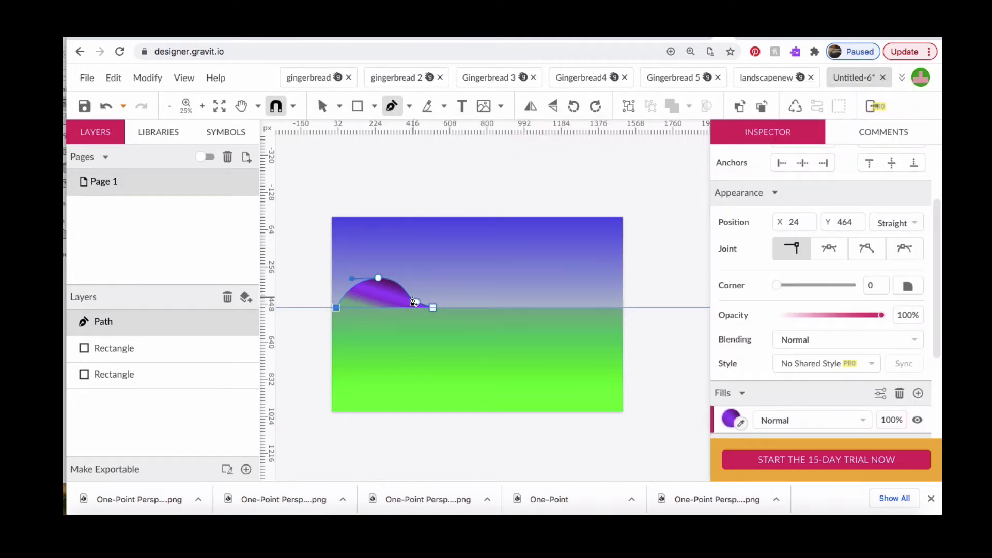
left_click(378, 307)
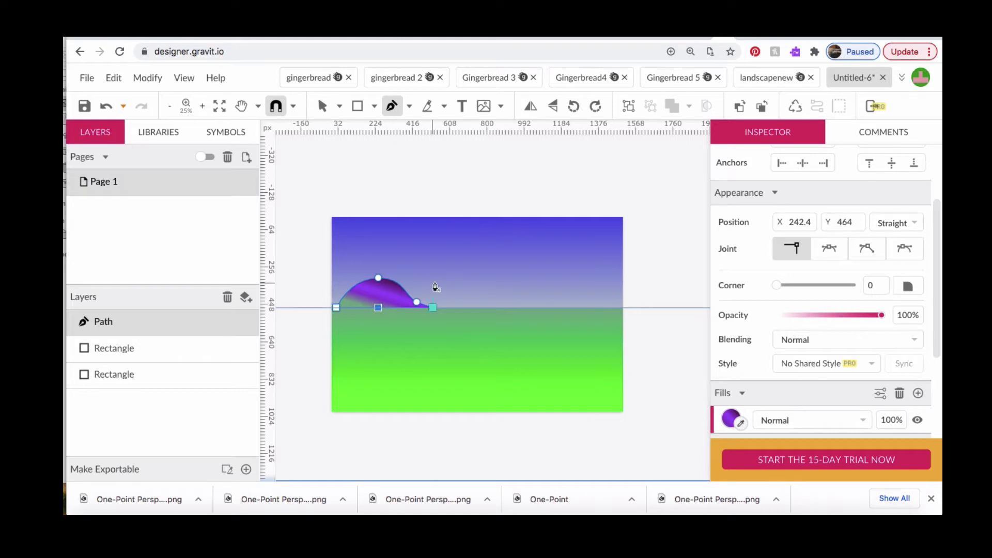
left_click_drag(433, 278, 563, 311)
left_click(563, 308)
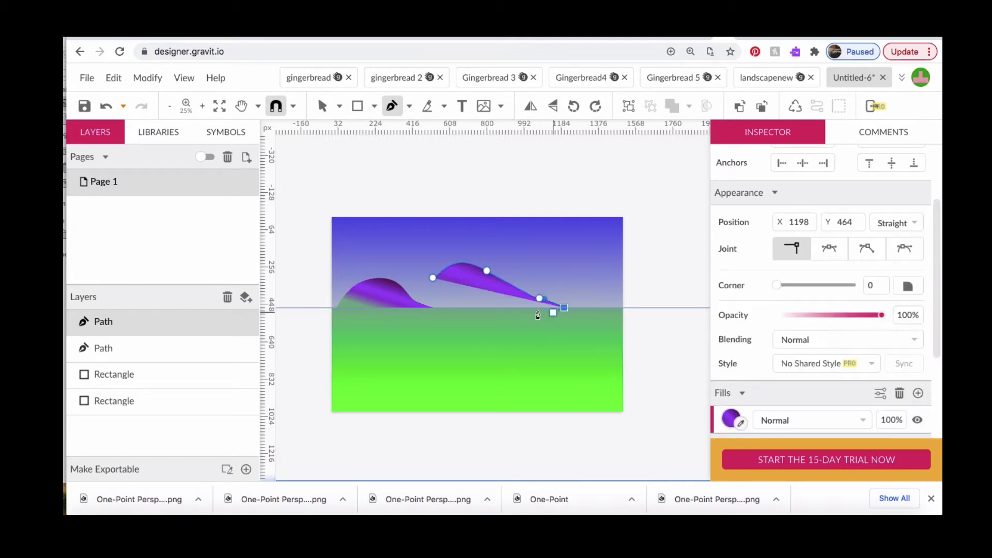
left_click(392, 307)
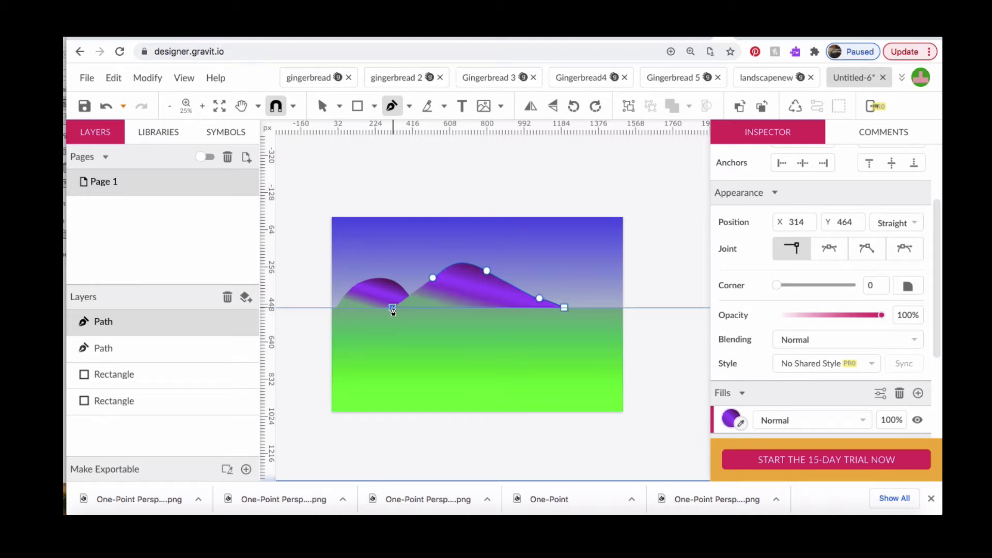
left_click(432, 281)
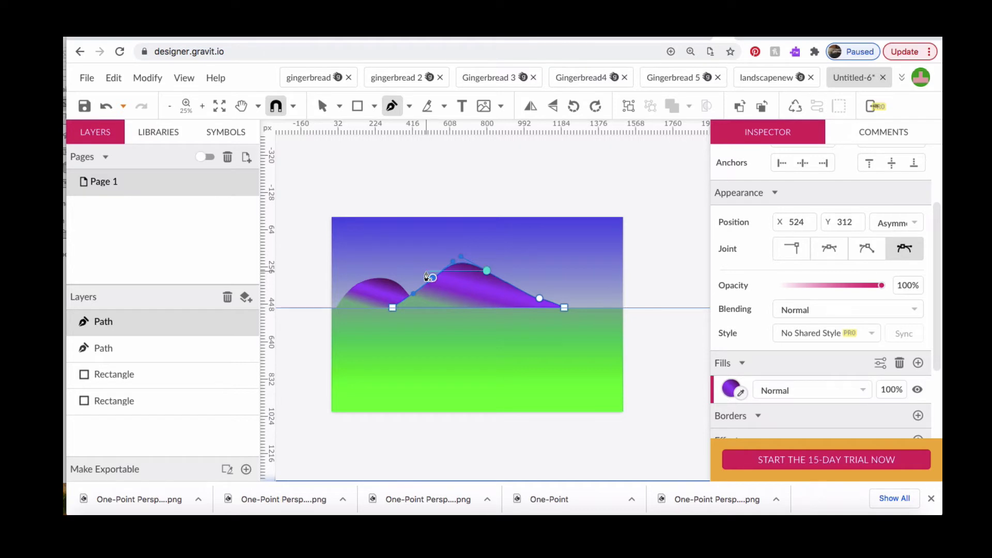
Send the larger mountain one level backward so it sits behind the first hill
scroll(471, 234, "up", 1)
left_click(320, 107)
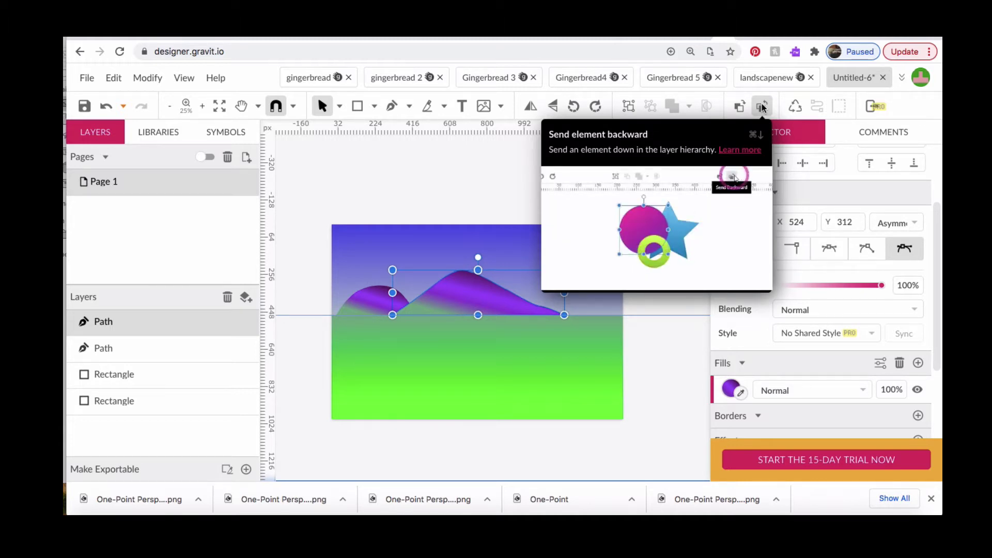
left_click(762, 107)
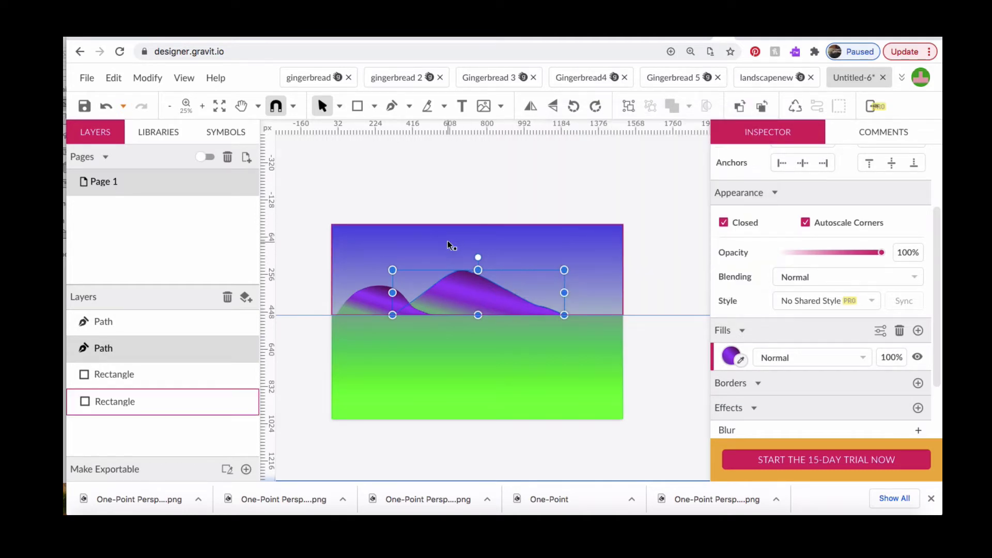
Draw a circular sun directly above the sky rectangle in the layer order, placed between and behind the two mountains
left_click(448, 245)
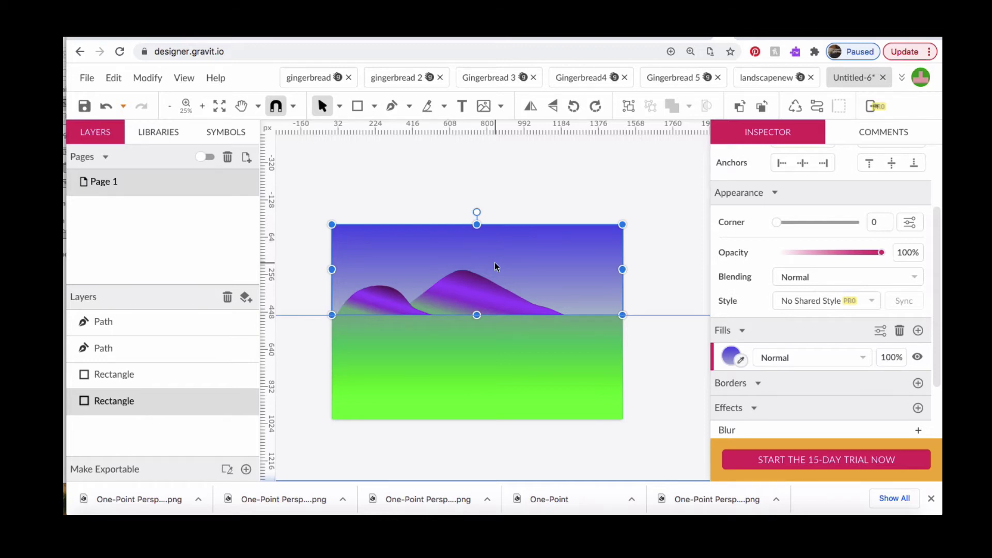
left_click(375, 106)
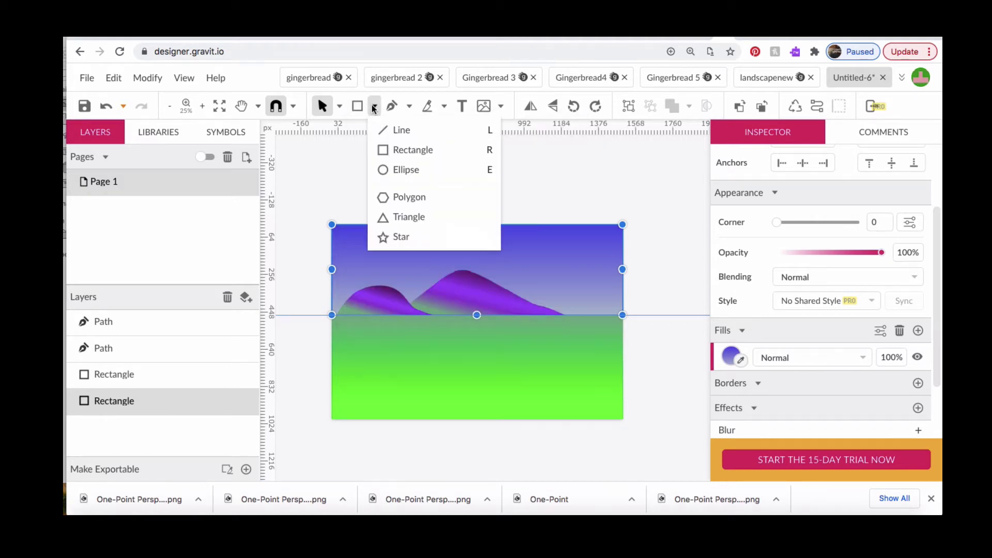
left_click(387, 168)
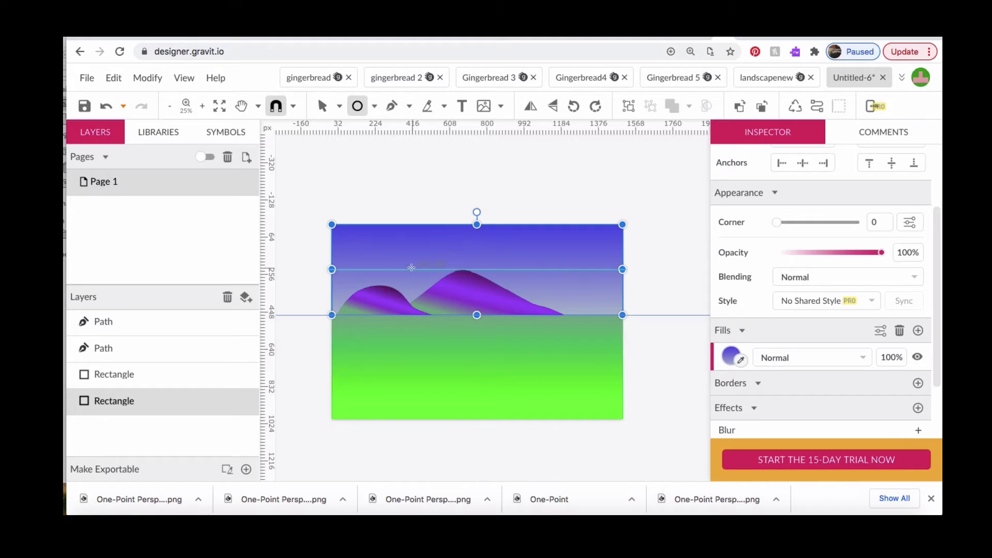
left_click_drag(418, 276, 439, 292)
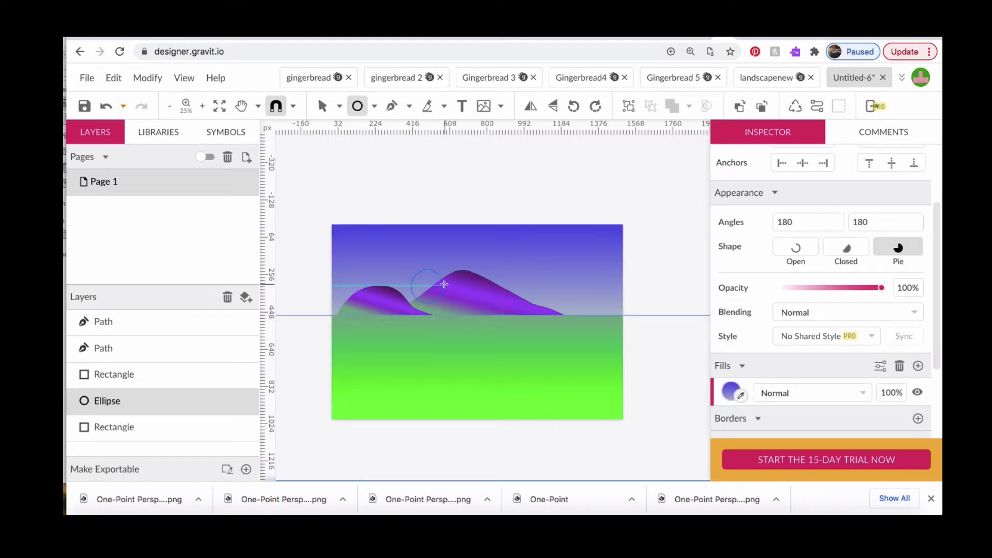
key("v")
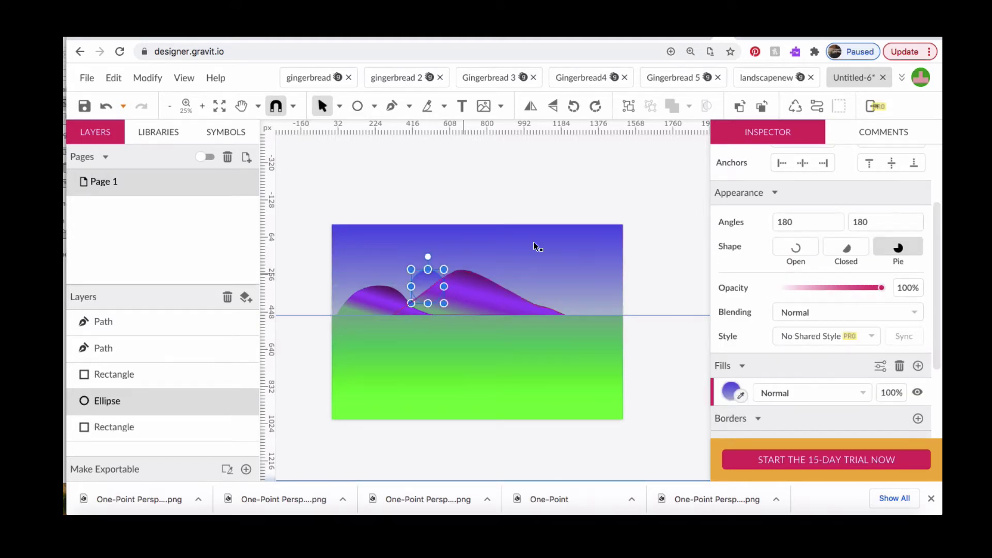
Fill the sun with a radial gradient from yellow #FFFF00 at the center to orange #FF9900 at the edge
left_click(730, 394)
left_click(787, 376)
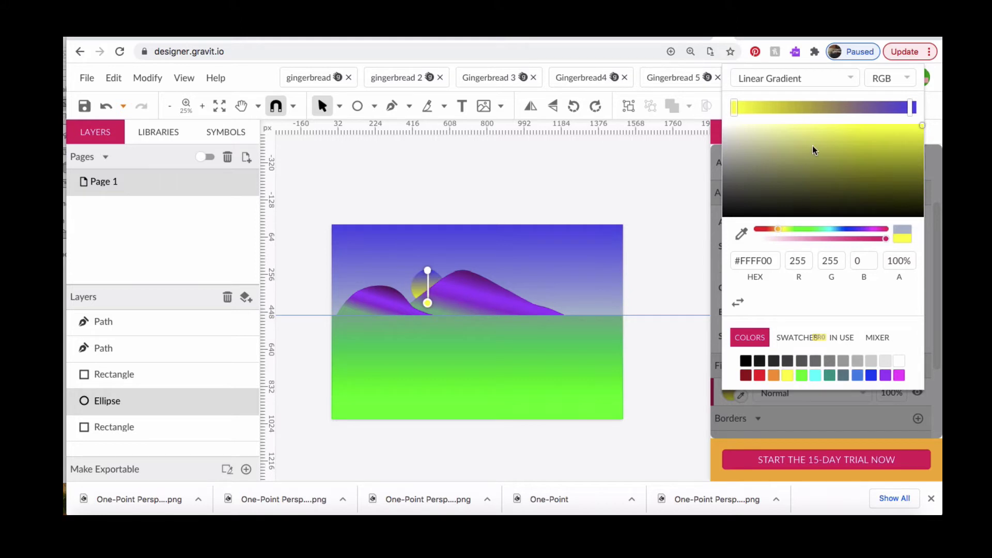
left_click(847, 78)
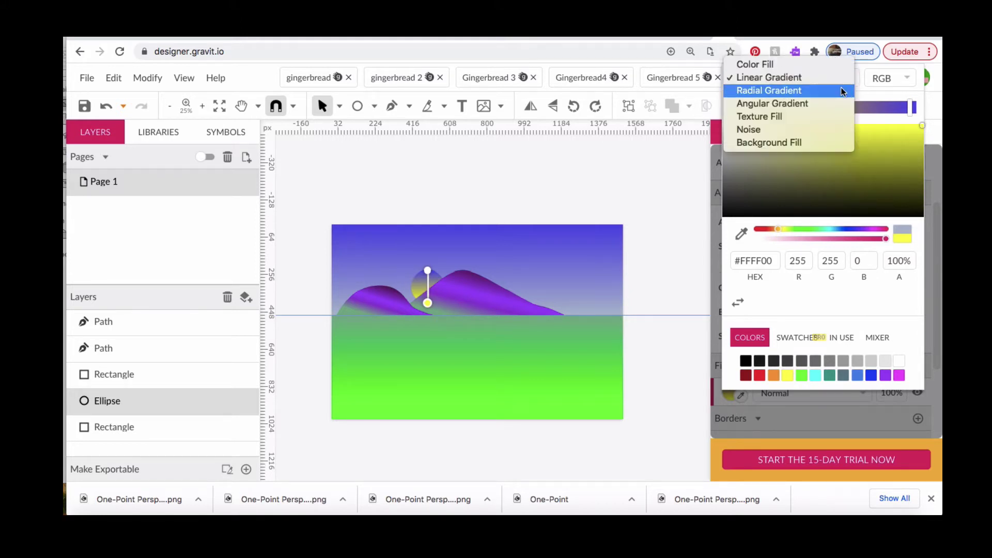
left_click(841, 88)
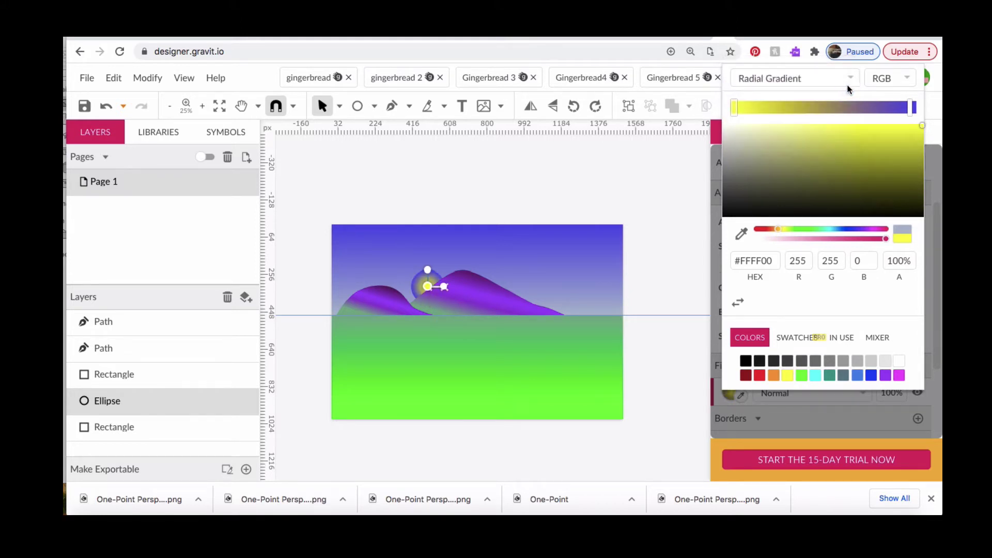
left_click(912, 107)
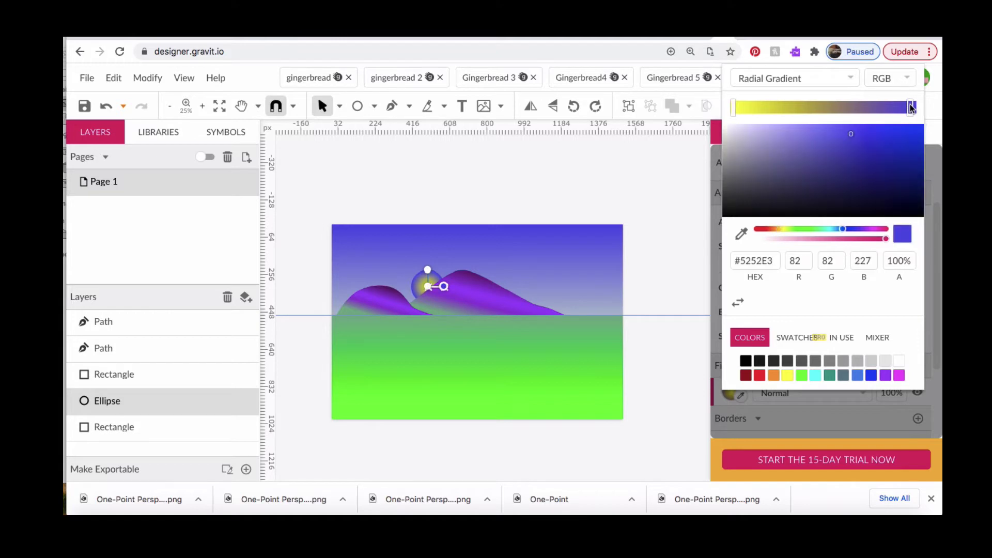
left_click(774, 376)
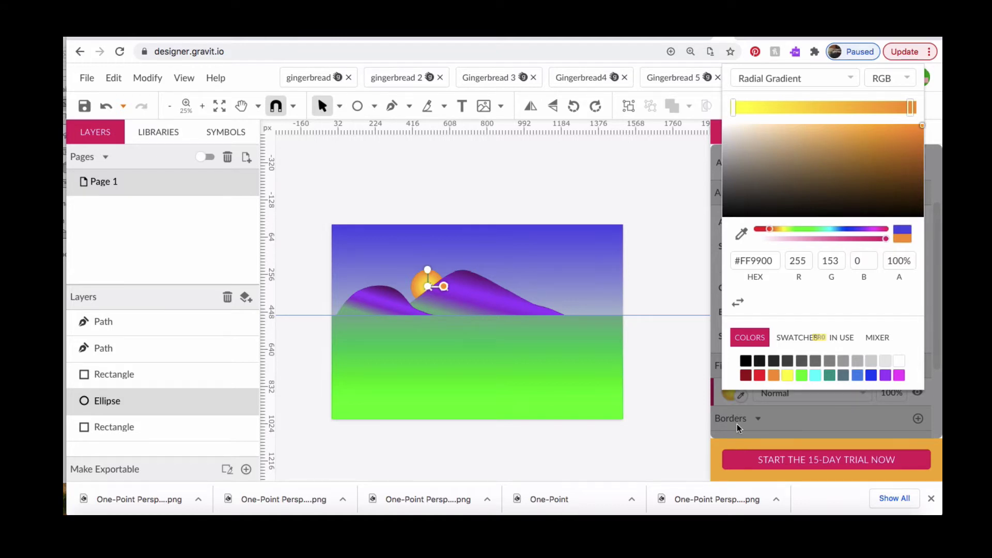
Draw two overlapping ellipses in the sky above the larger mountain's right slope, a wide one and a shorter, rounder one
left_click(355, 106)
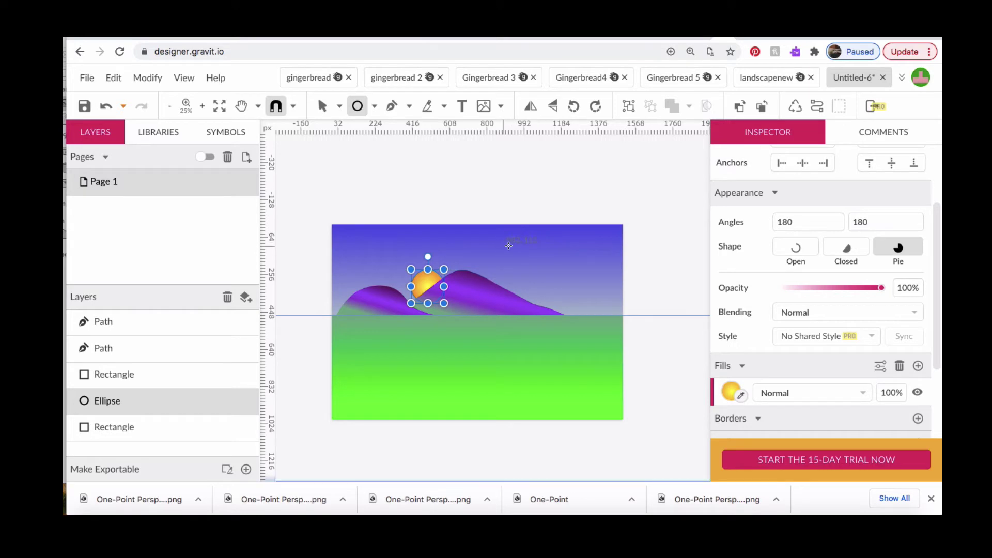
left_click_drag(505, 246, 557, 269)
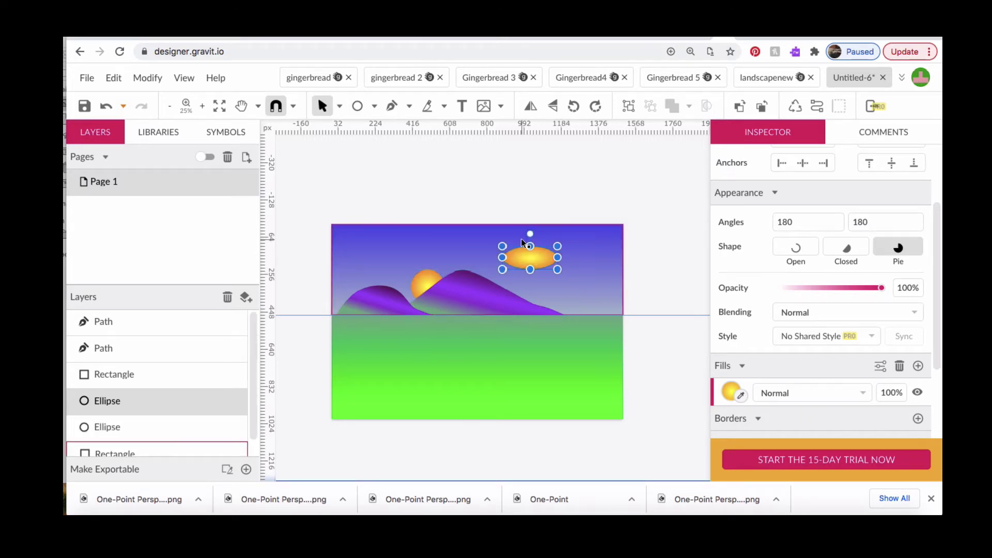
left_click(357, 106)
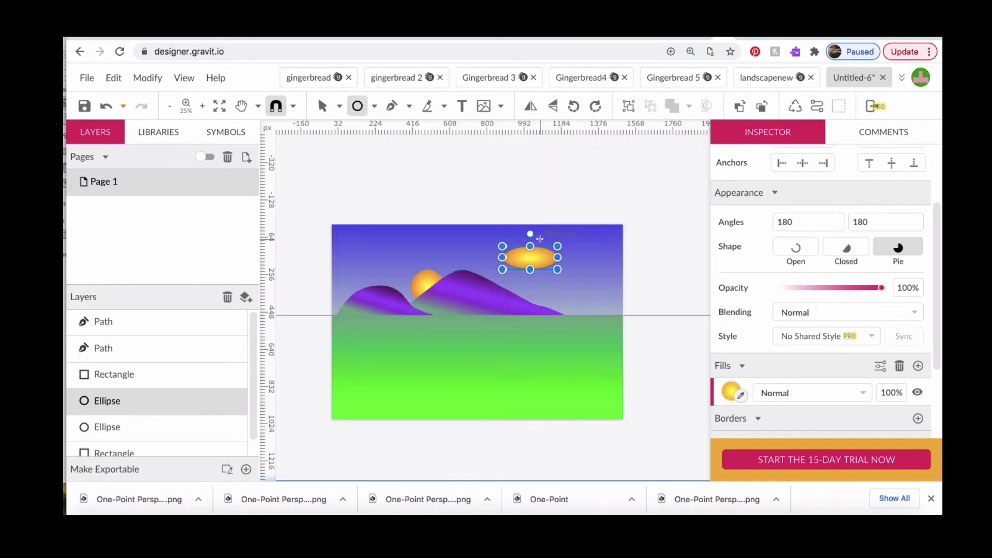
left_click_drag(538, 246, 575, 268)
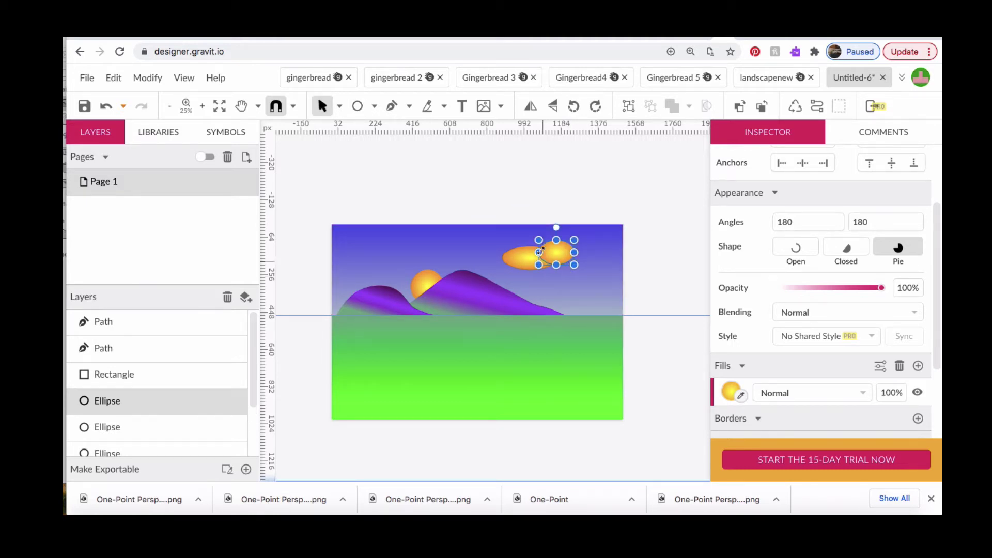
Place a widened copy of the rounder ellipse over the wide ellipse's left end and unite all three ellipses into one cloud shape
left_click_drag(551, 252, 508, 255)
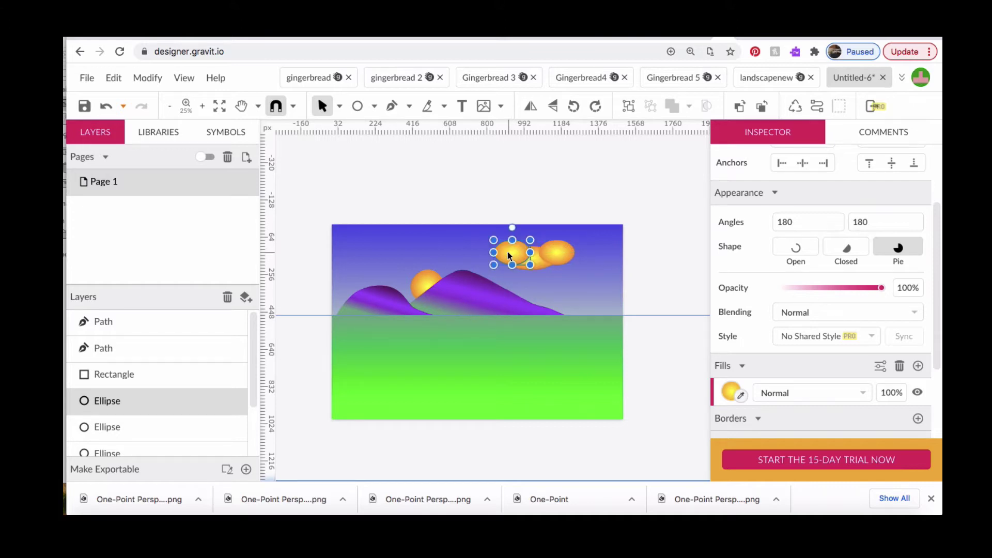
left_click_drag(494, 253, 478, 253)
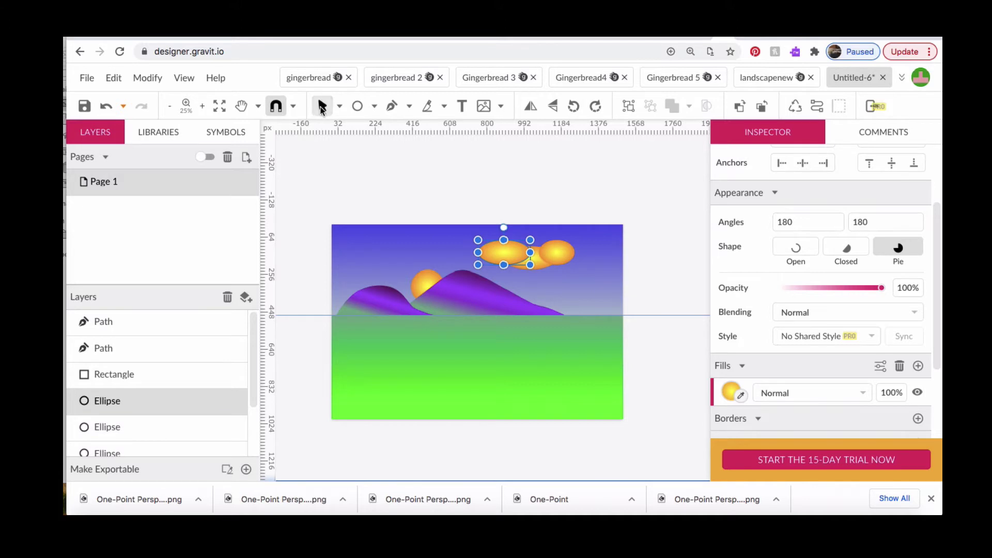
left_click(321, 107)
left_click(553, 251, "shift")
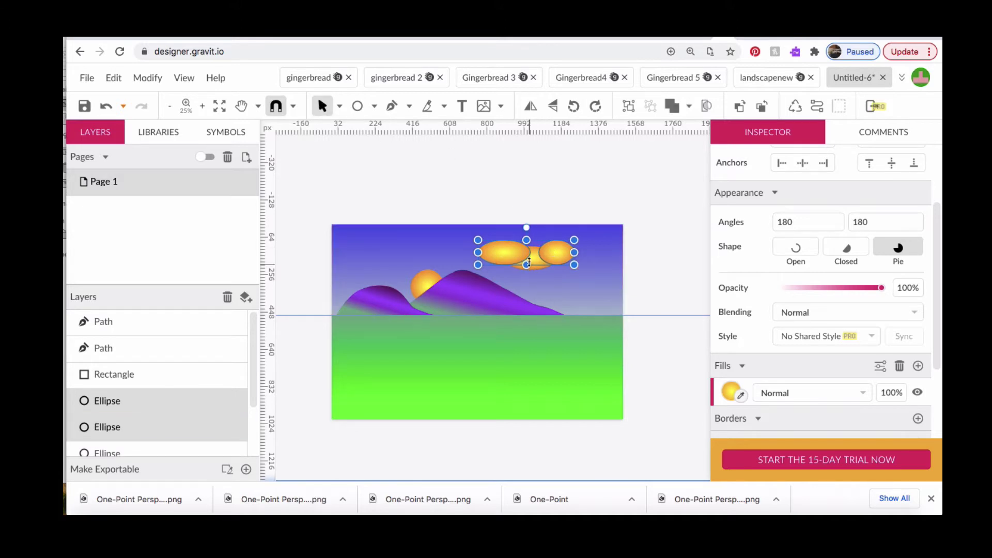
left_click(535, 263, "shift")
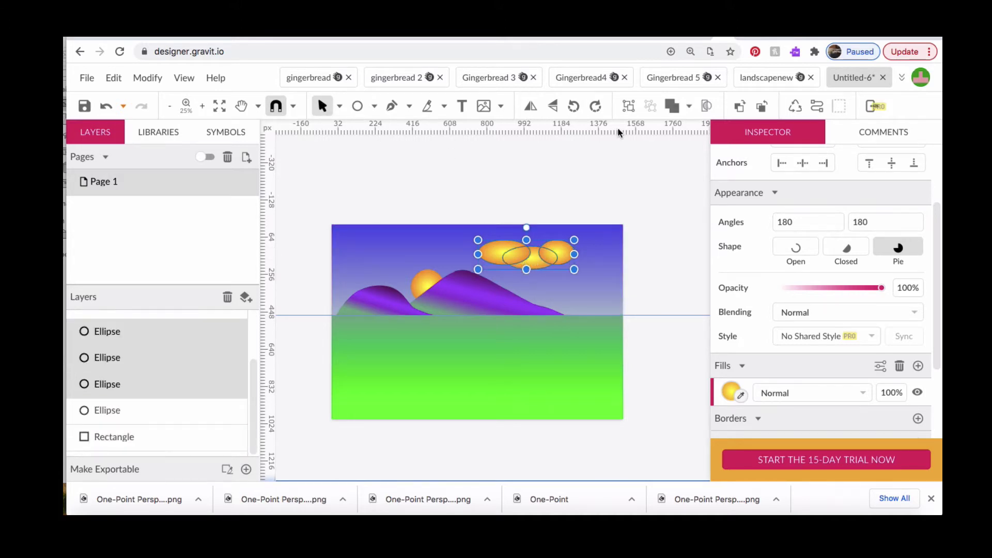
left_click(688, 107)
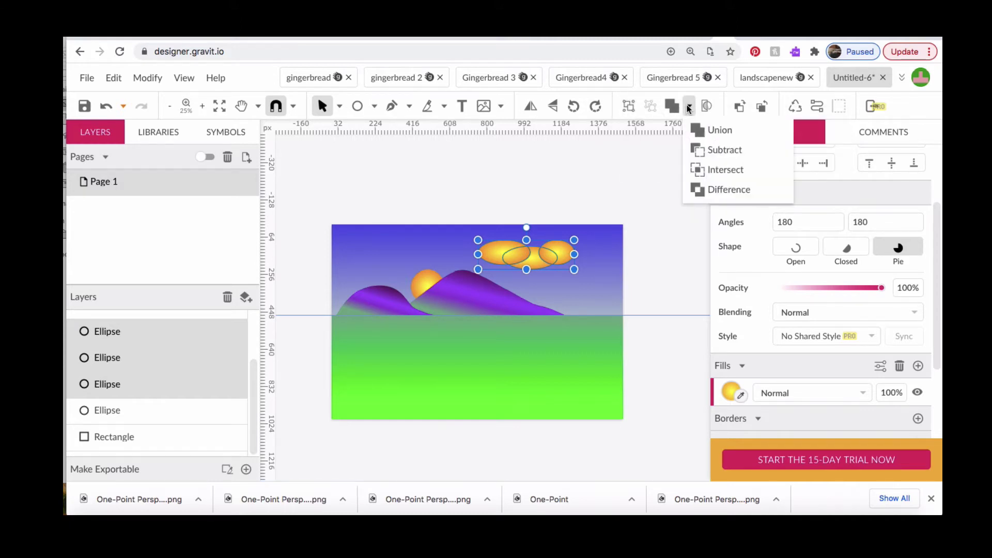
left_click(693, 132)
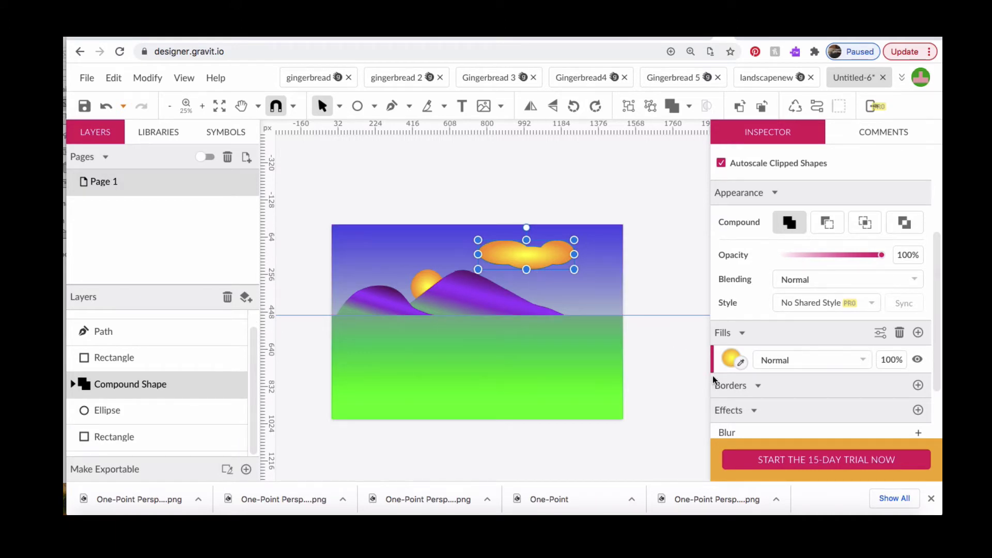
Recolor the cloud's radial gradient to gray #A2A2A2 at the center and white #FFFFFF at the edge
left_click(730, 357)
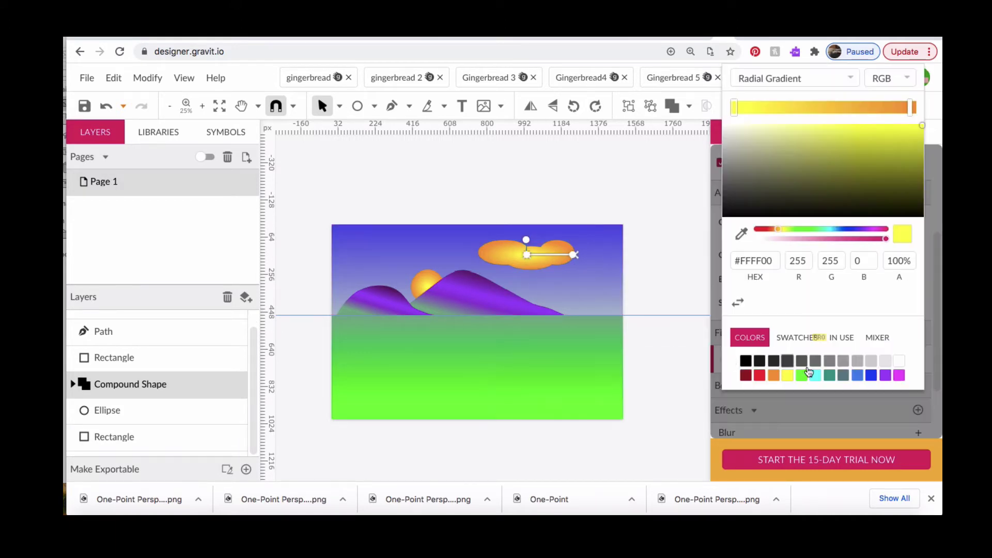
left_click(909, 108)
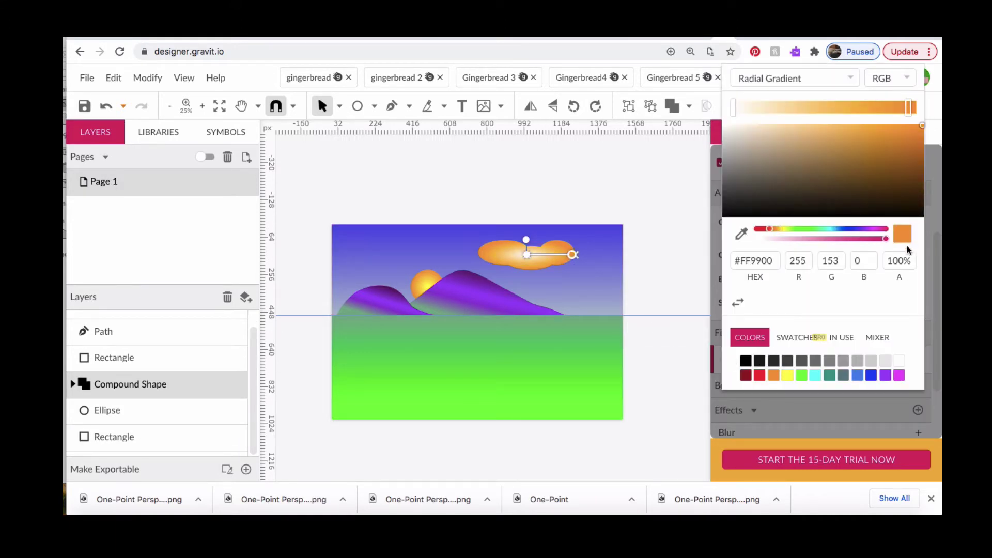
left_click(901, 362)
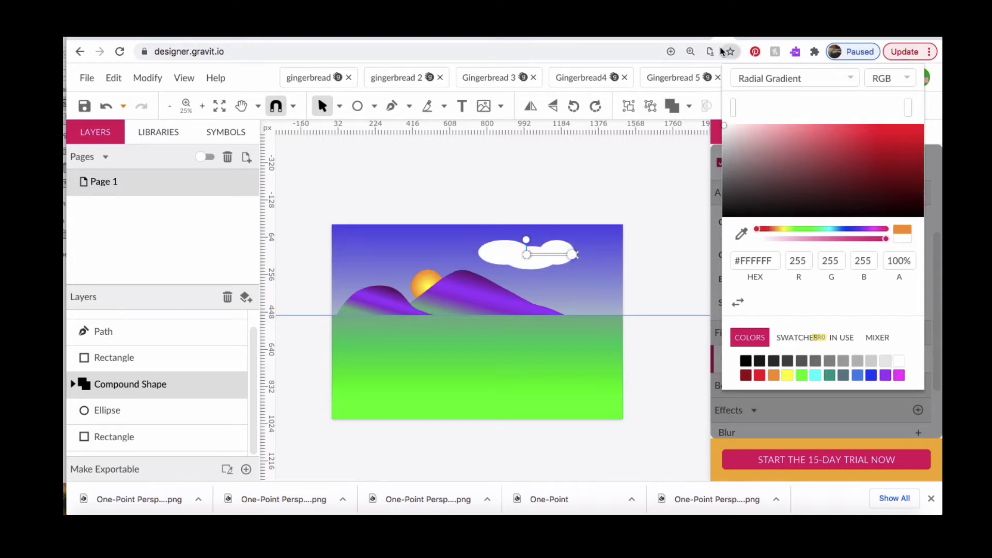
left_click(733, 109)
left_click(842, 362)
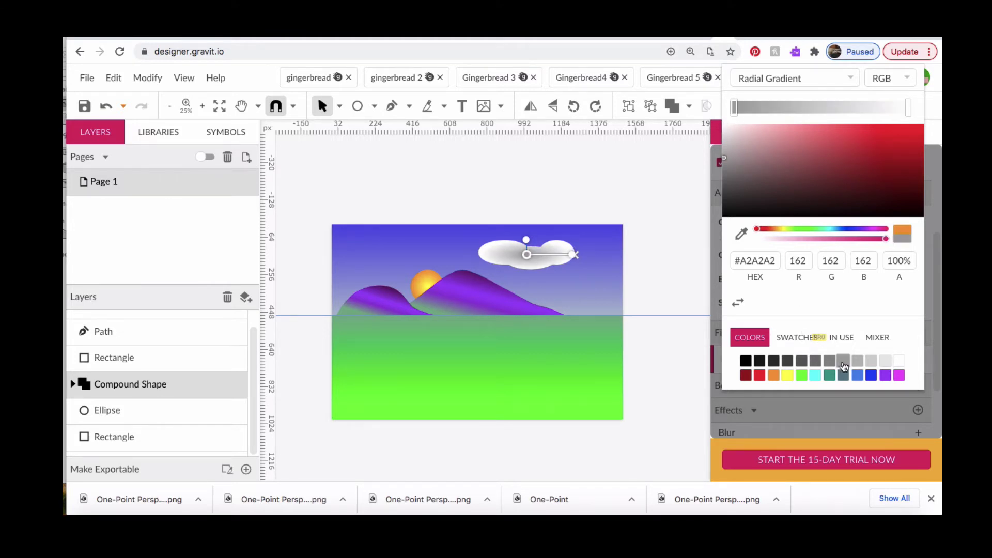
left_click(641, 261)
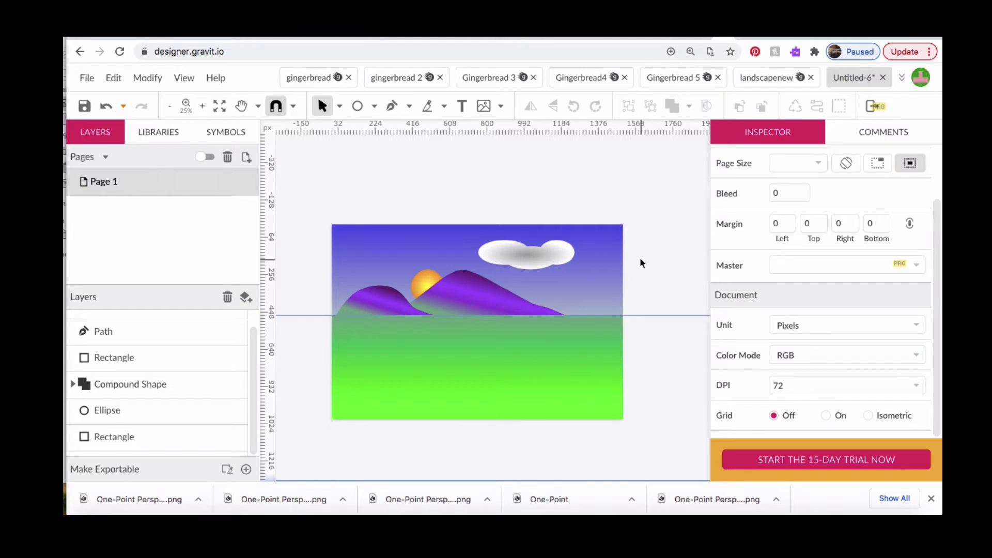
Switch the cloud's fill to a linear gradient and rotate it left three times, running from white at upper left to gray at lower right
left_click(529, 255)
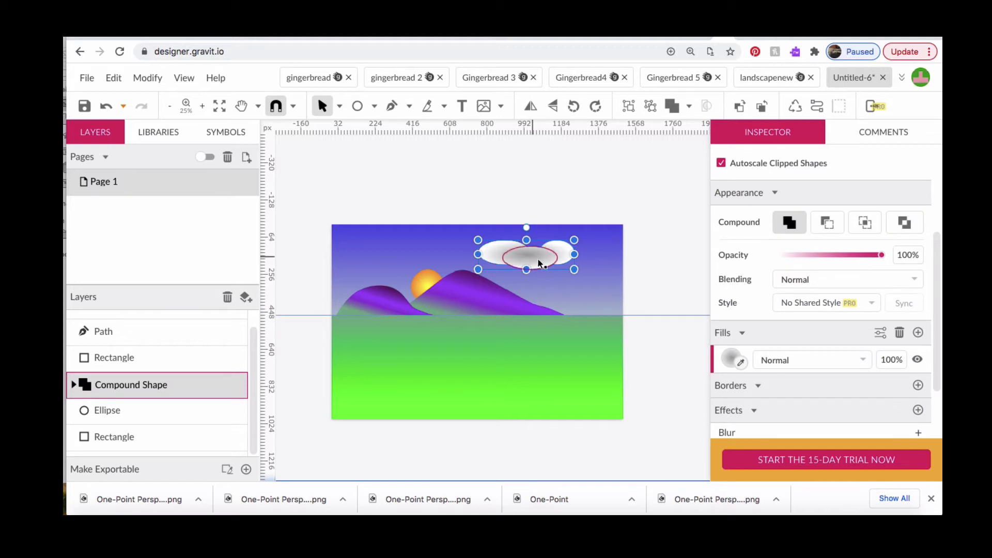
left_click(732, 358)
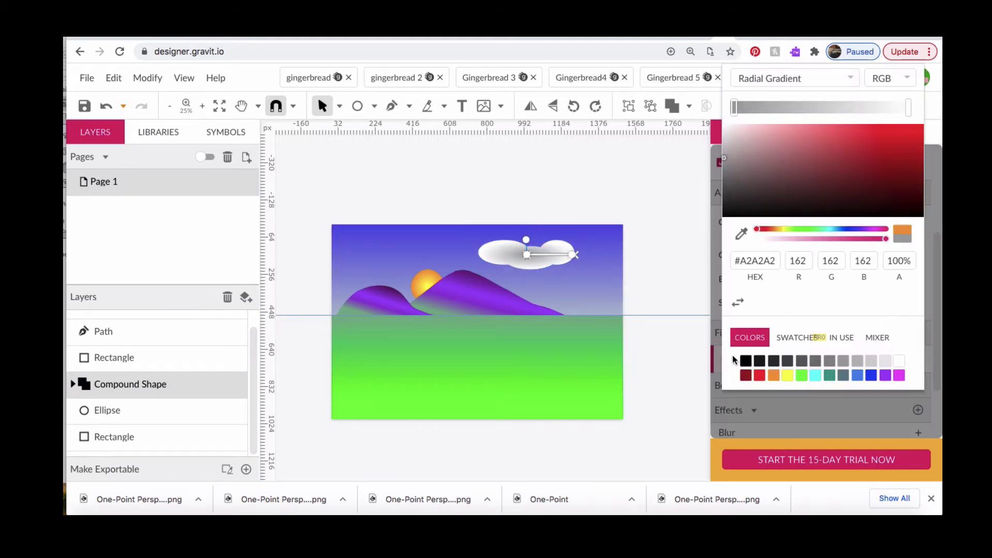
left_click(851, 79)
left_click(848, 66)
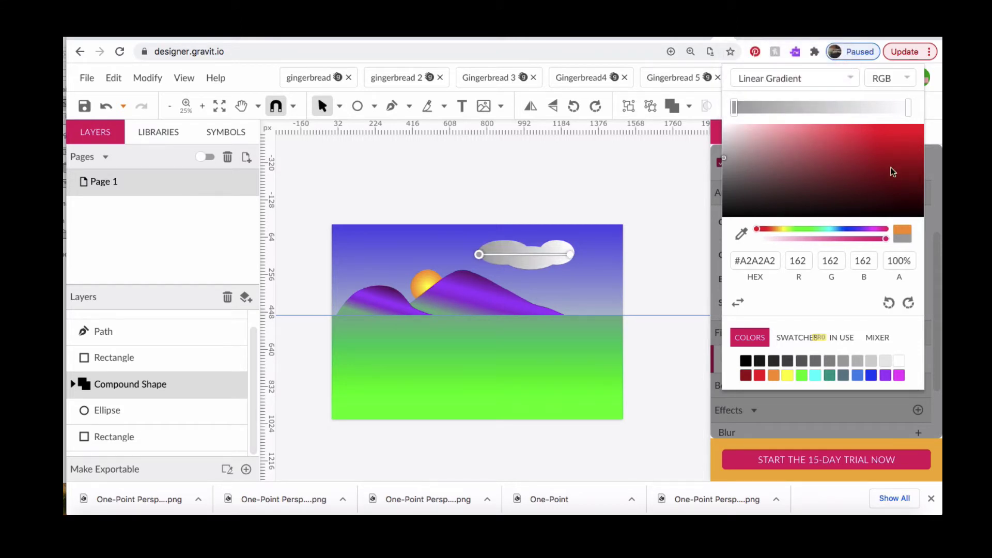
left_click(888, 303)
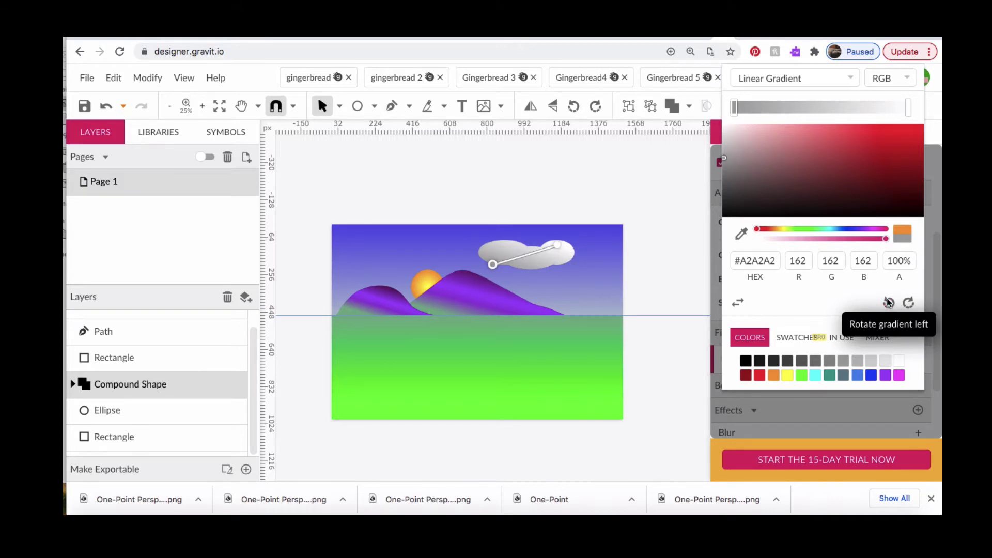
left_click(888, 303)
left_click(887, 304)
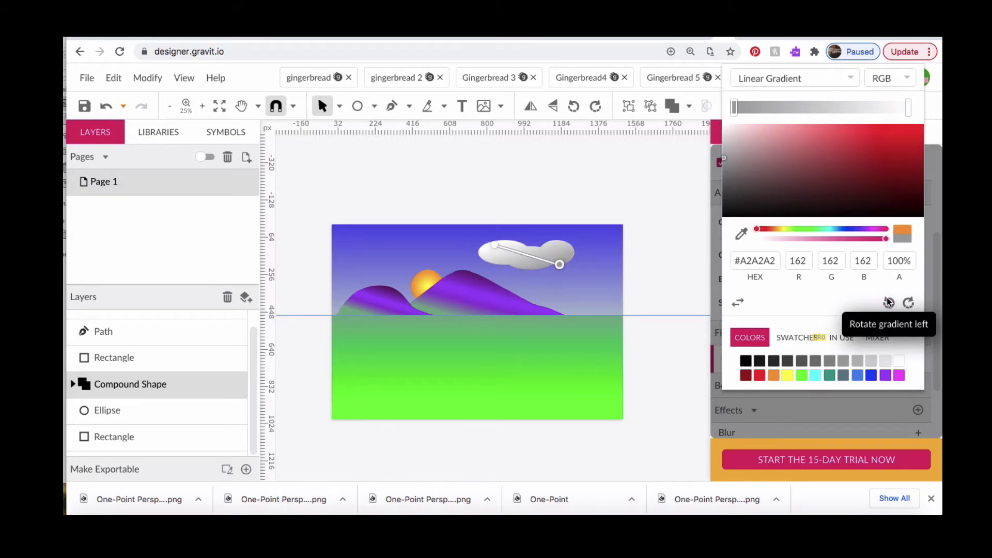
left_click(678, 275)
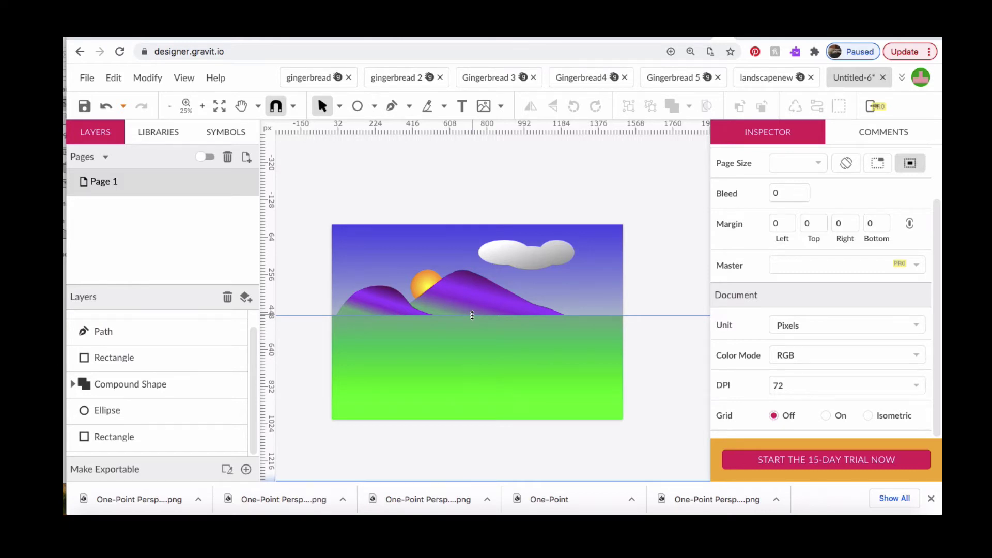
Draw a small circle of about 24 x 24 px just below the horizon at the page's horizontal center and fill it with black #000000
scroll(471, 315, "up", 2)
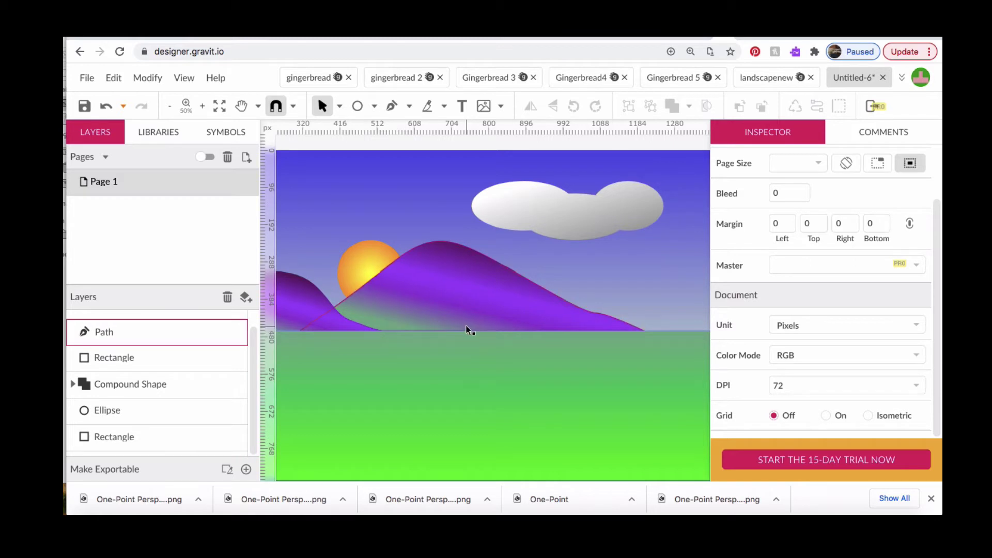
left_click(358, 107)
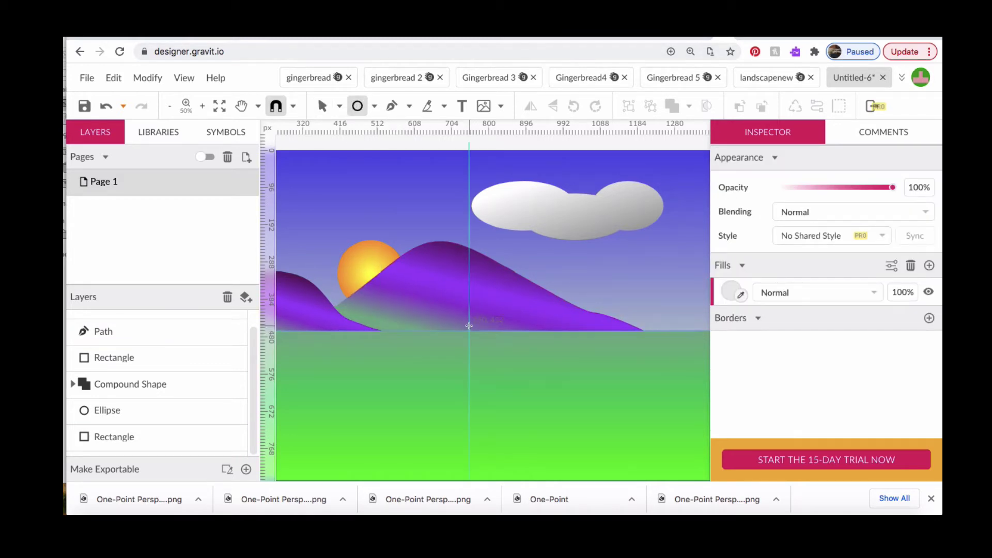
left_click_drag(466, 330, 475, 343)
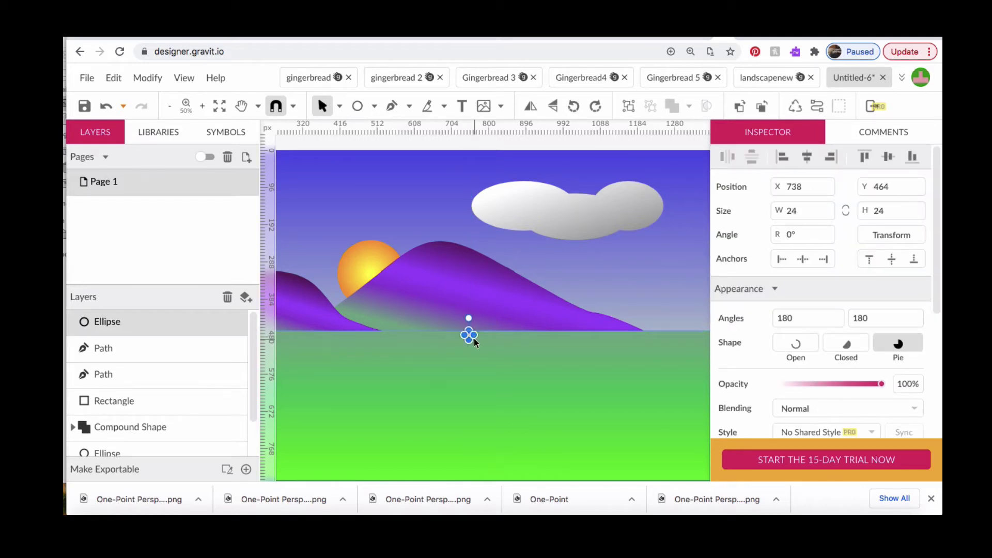
scroll(780, 370, "down", 3)
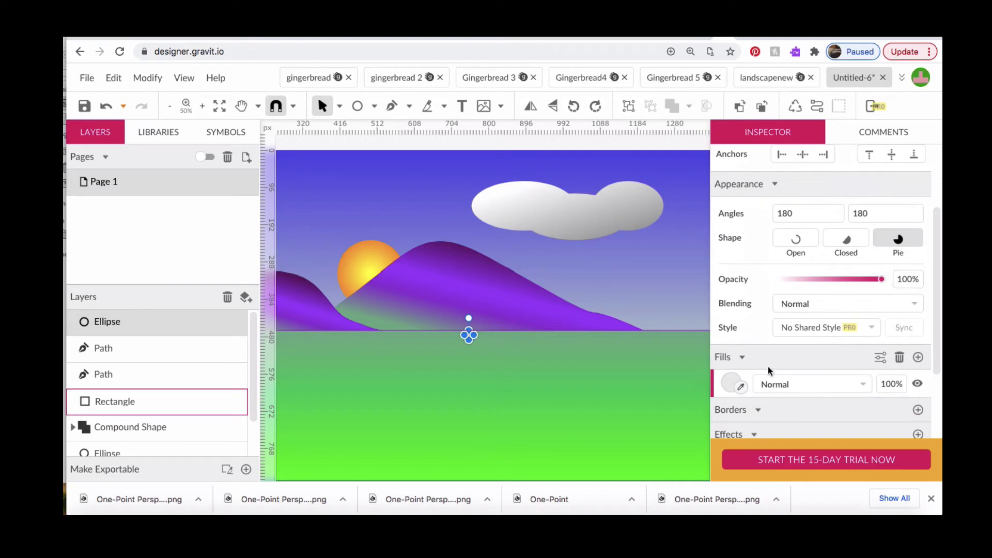
left_click(730, 383)
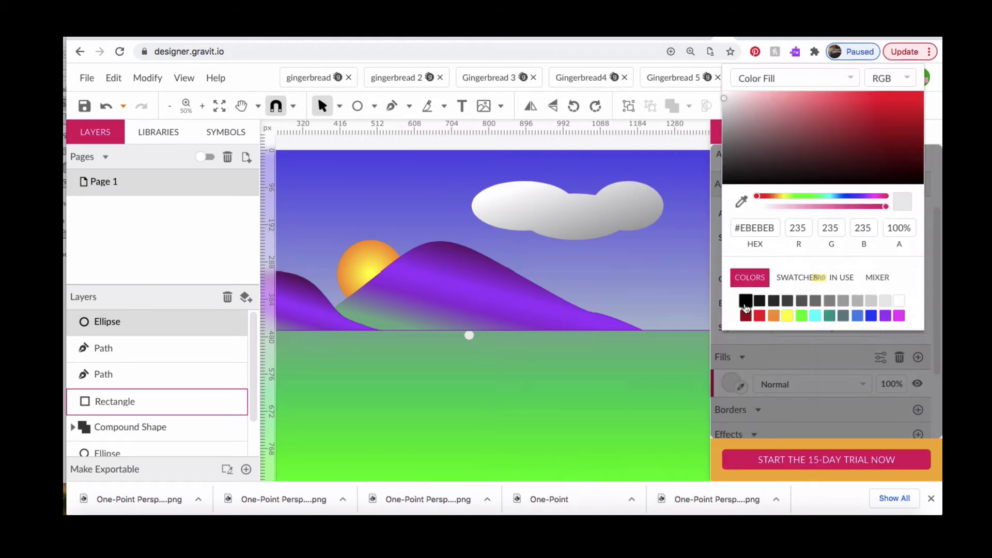
left_click(745, 301)
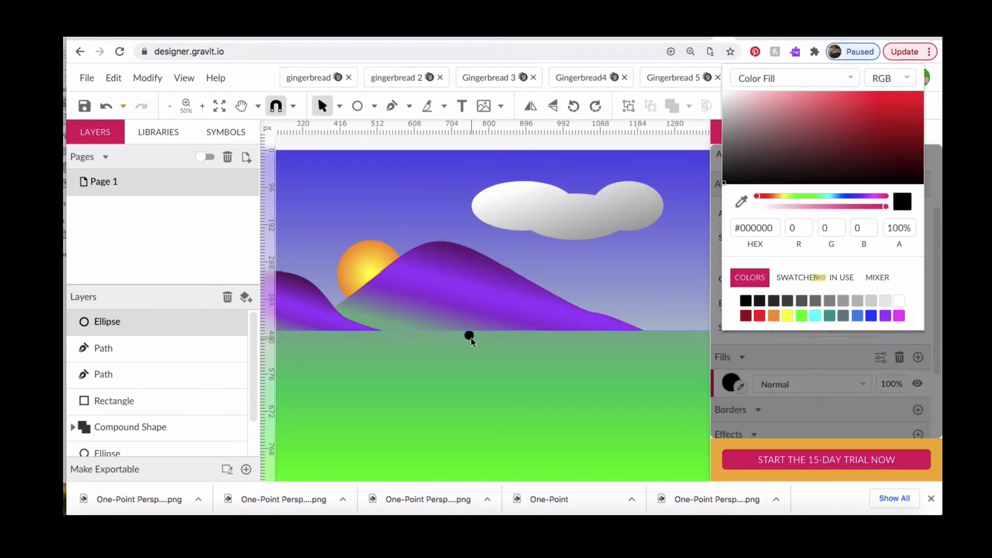
Move the small black circle up so it is centered on the horizon line as the vanishing point
left_click_drag(471, 341, 471, 331)
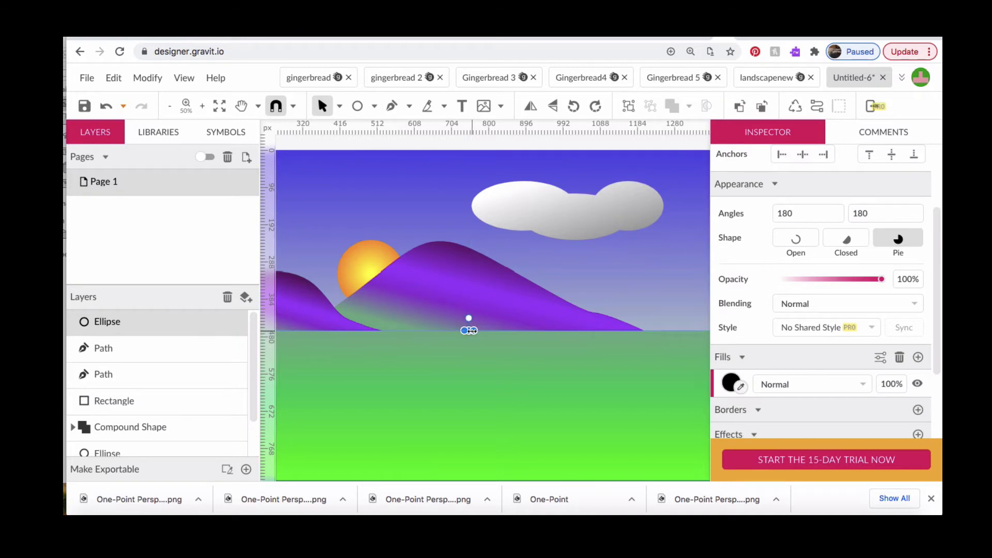
key("shift+Down")
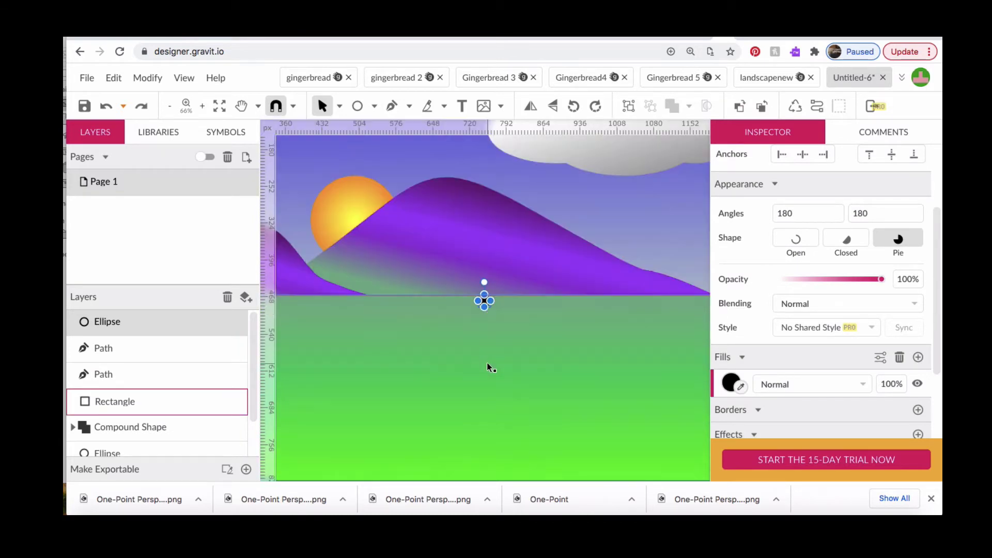
key("ctrl+plus")
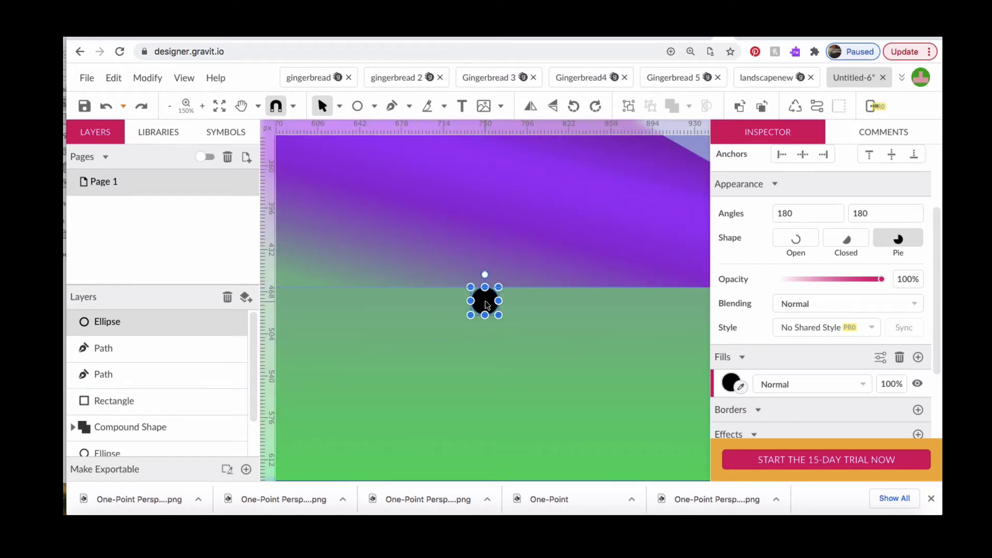
left_click_drag(479, 300, 485, 287)
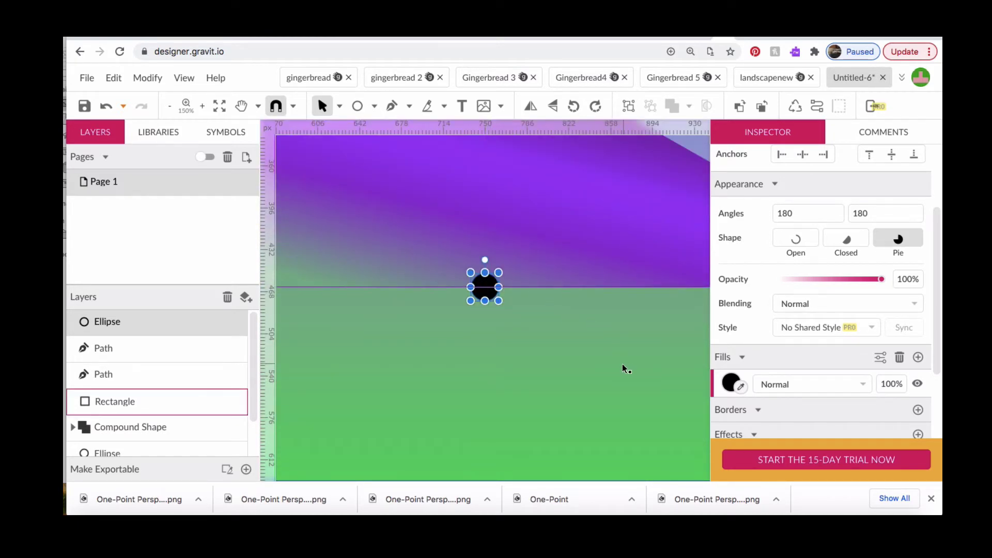
Draw an open V-shaped pen path from the page's top-left corner through the black circle's center to the top-right corner
key("ctrl+minus")
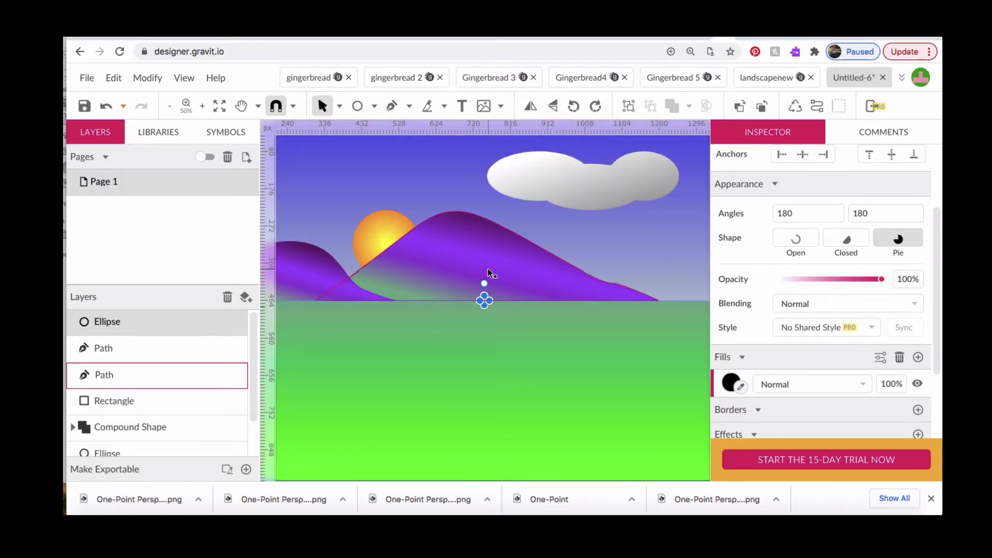
key("ctrl+minus")
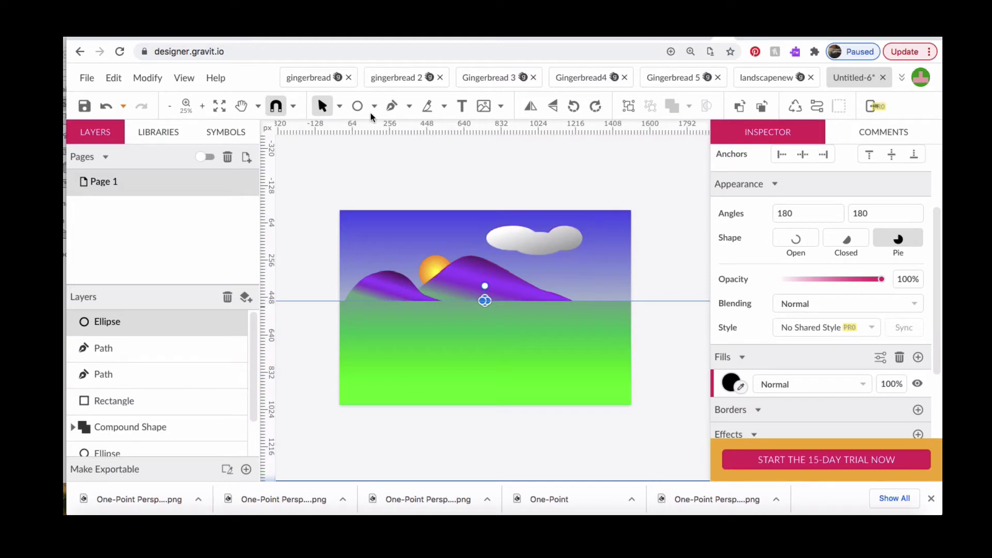
left_click(391, 105)
scroll(408, 191, "up", 1)
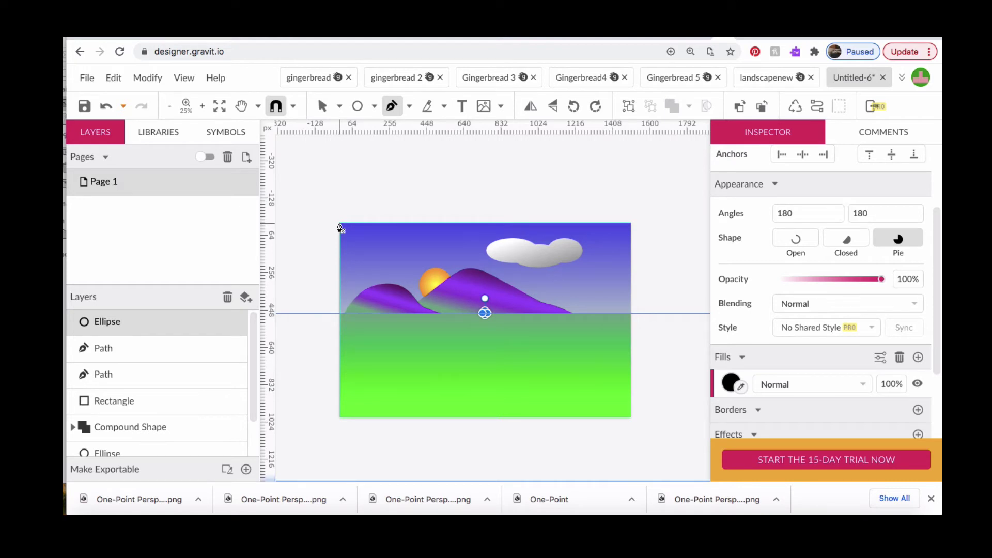
left_click(340, 224)
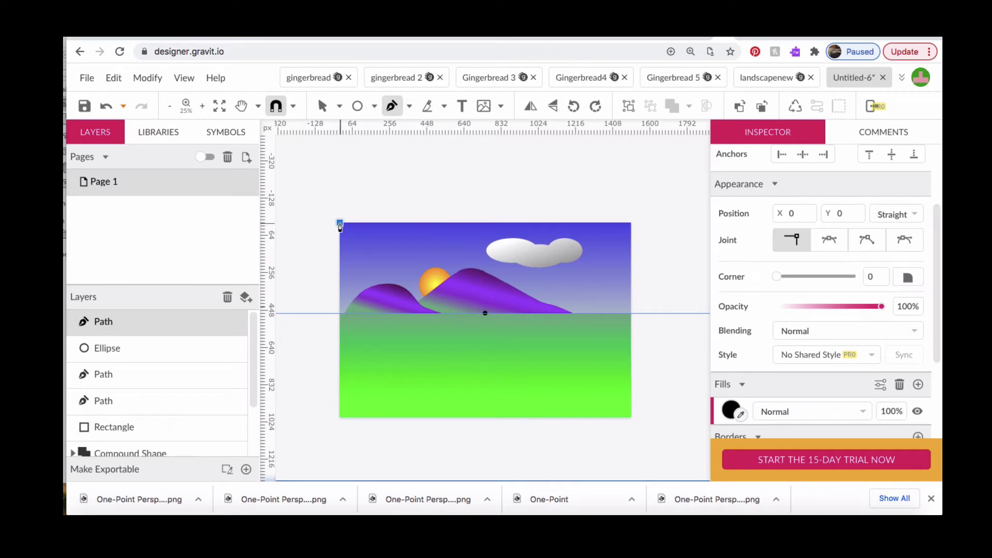
left_click(484, 313)
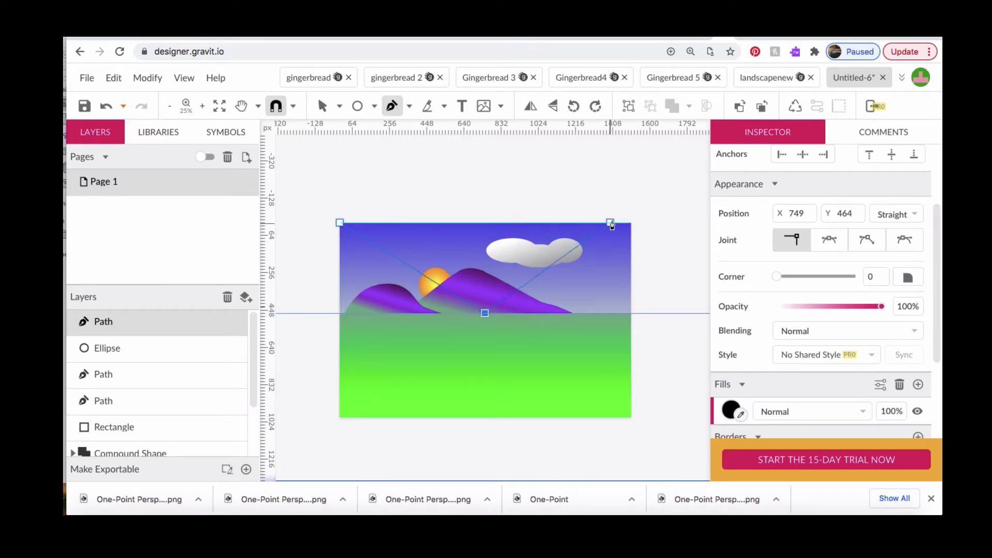
left_click(630, 223)
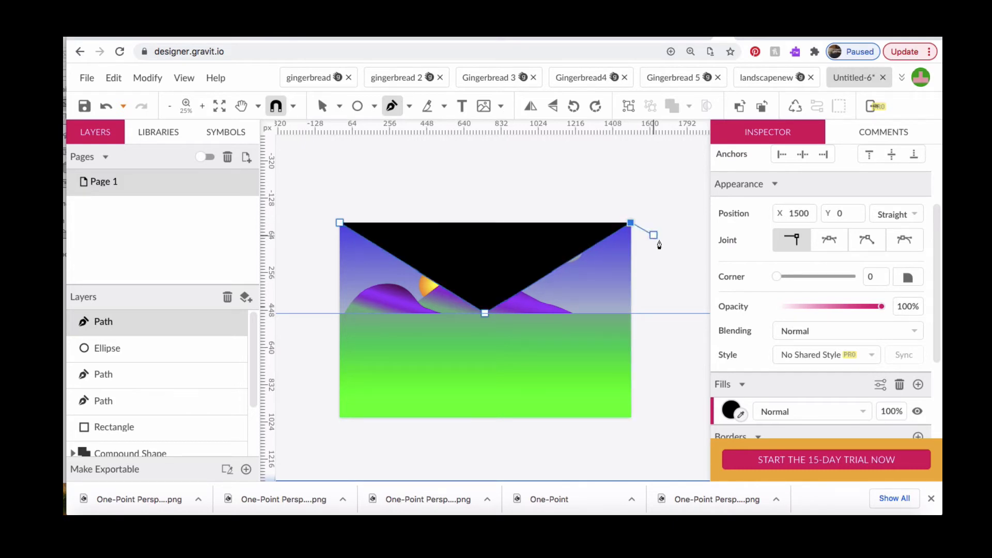
scroll(666, 236, "right", 2)
key("Escape")
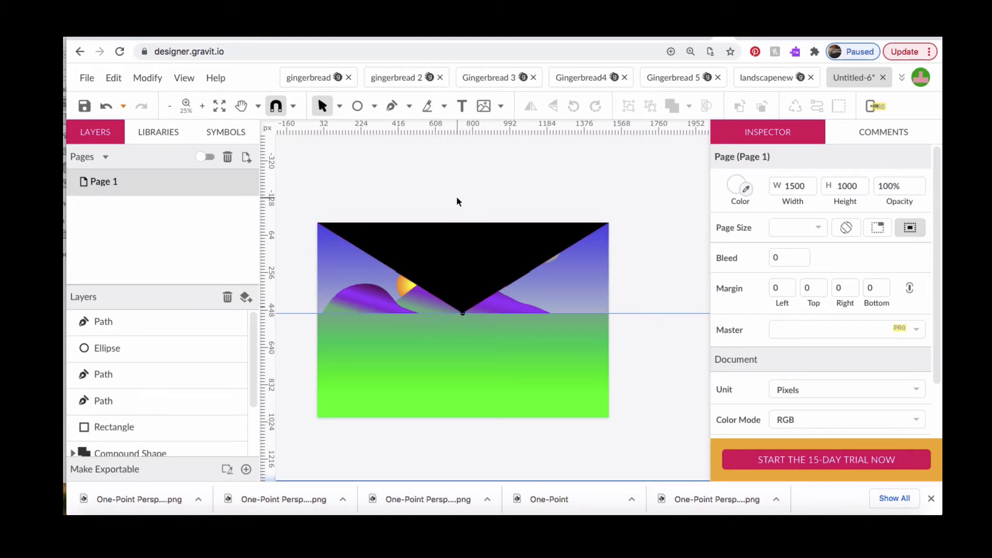
Remove the black fill from the upper V-shaped path and give it a black border of width 1
left_click(466, 274)
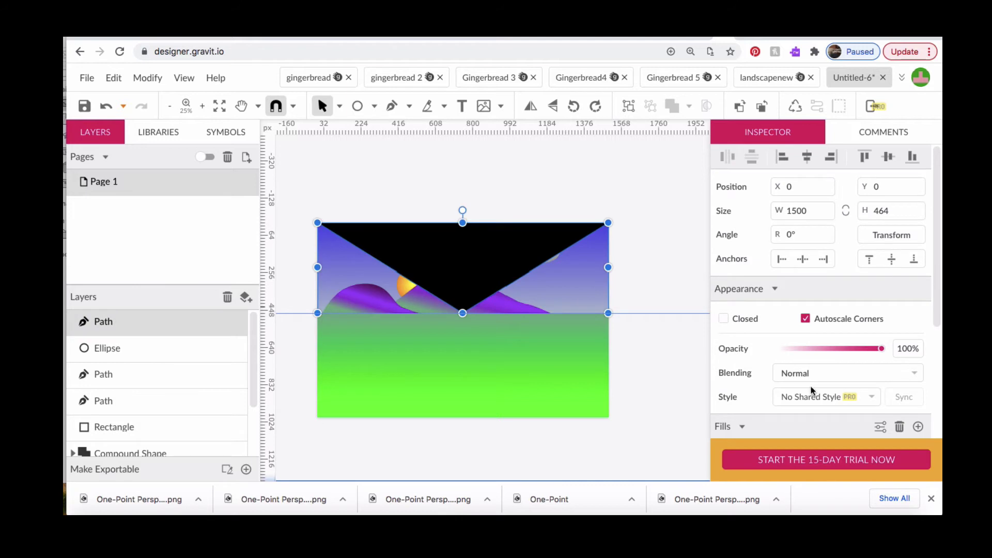
scroll(812, 387, "down", 2)
left_click(897, 327)
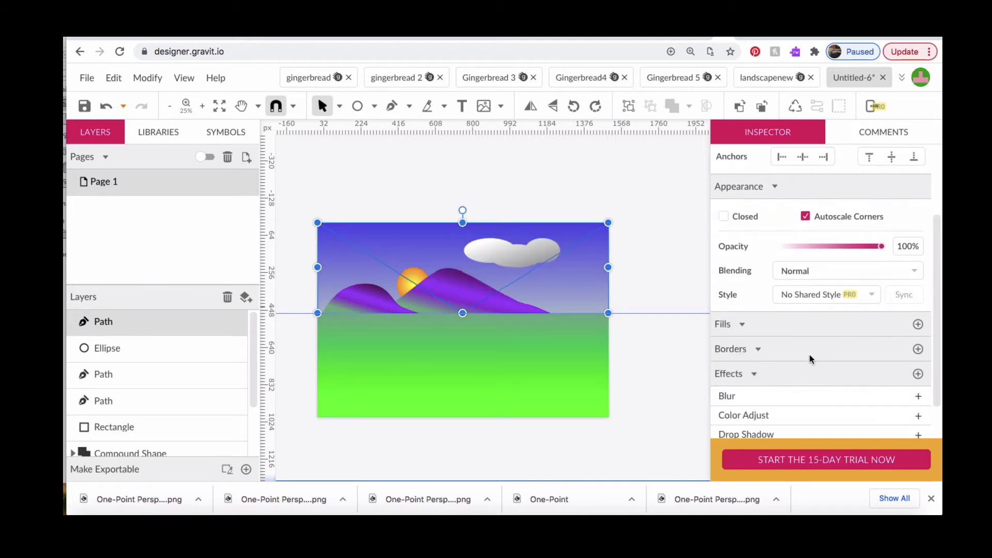
left_click(918, 348)
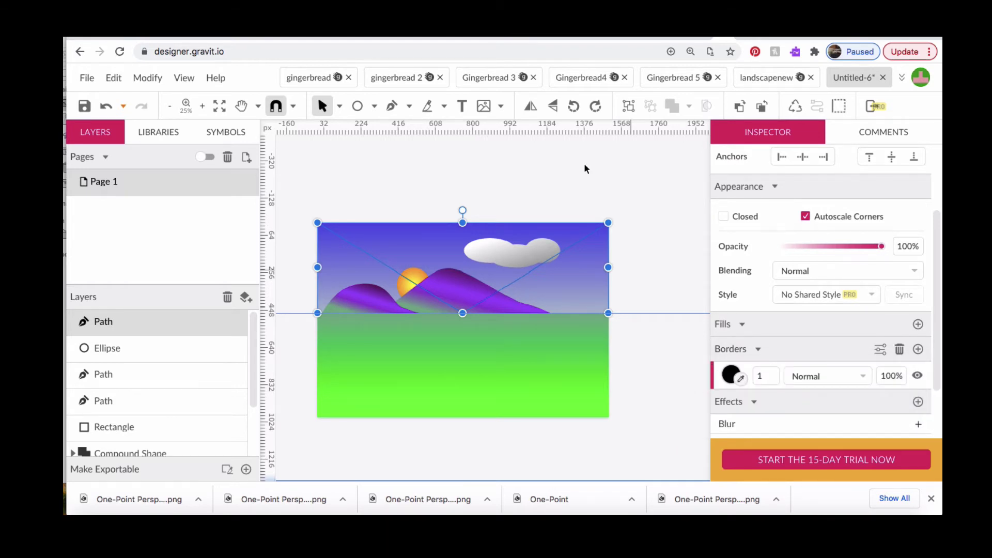
left_click(671, 206)
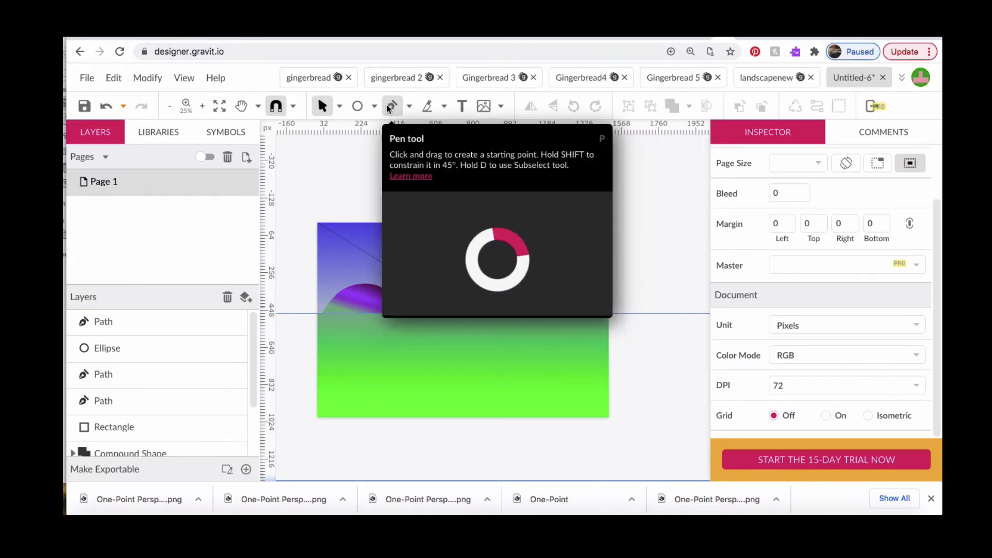
Draw an open pen path from the page's bottom-left corner through the vanishing point to the bottom-right corner
left_click(390, 107)
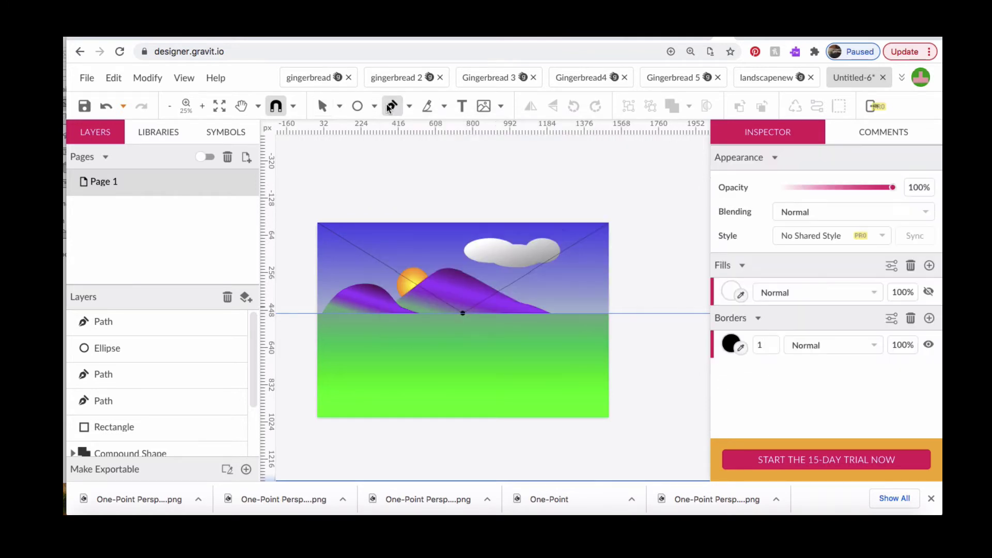
left_click(317, 417)
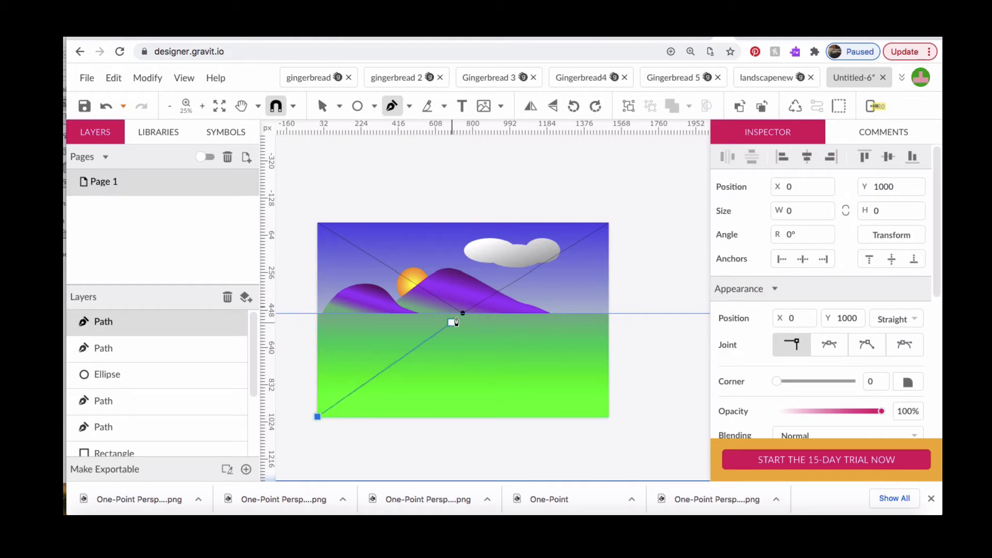
left_click(462, 313)
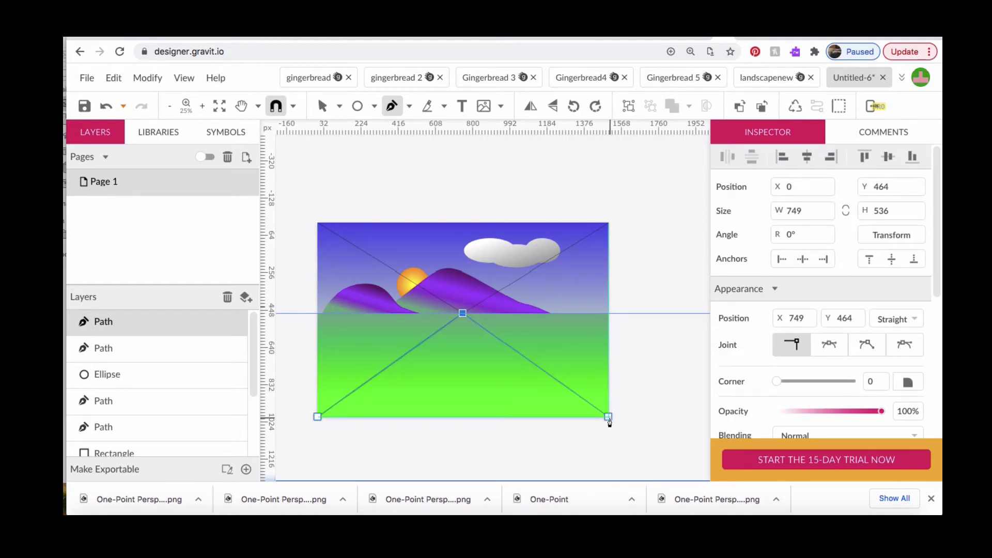
left_click(608, 416)
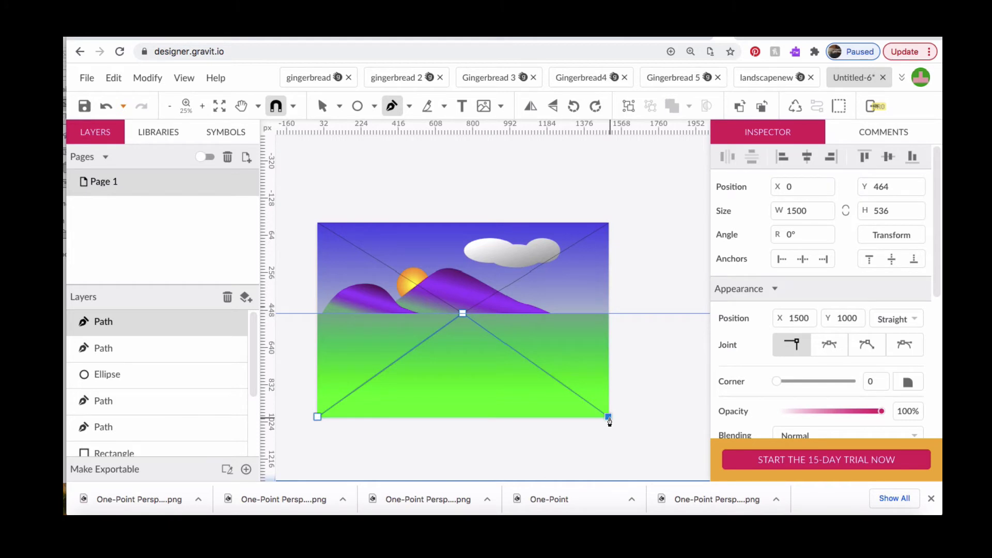
key("Escape")
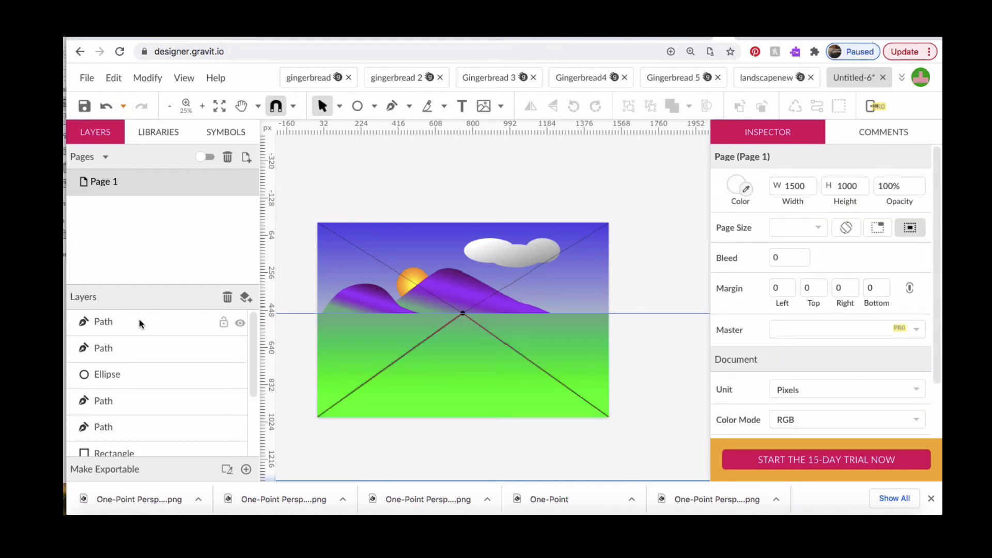
Rename the layers of both V-shaped perspective paths as guidelines
double_click(116, 321)
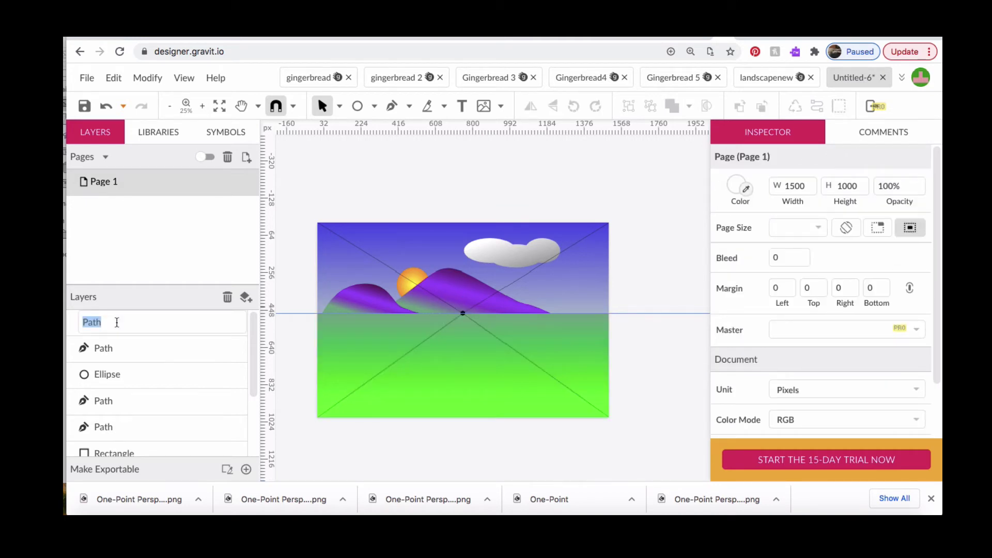
type("guidelines")
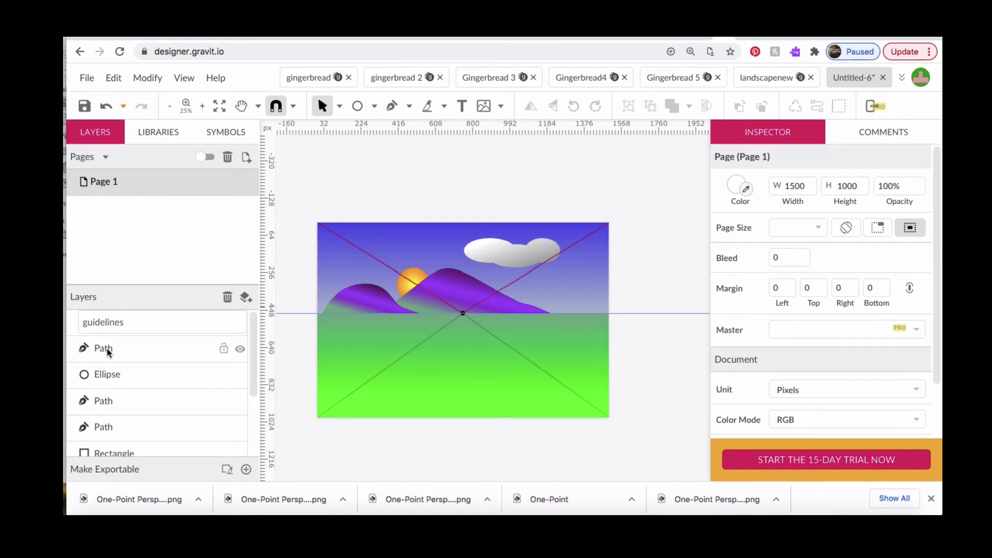
key("Return")
double_click(107, 349)
type("g")
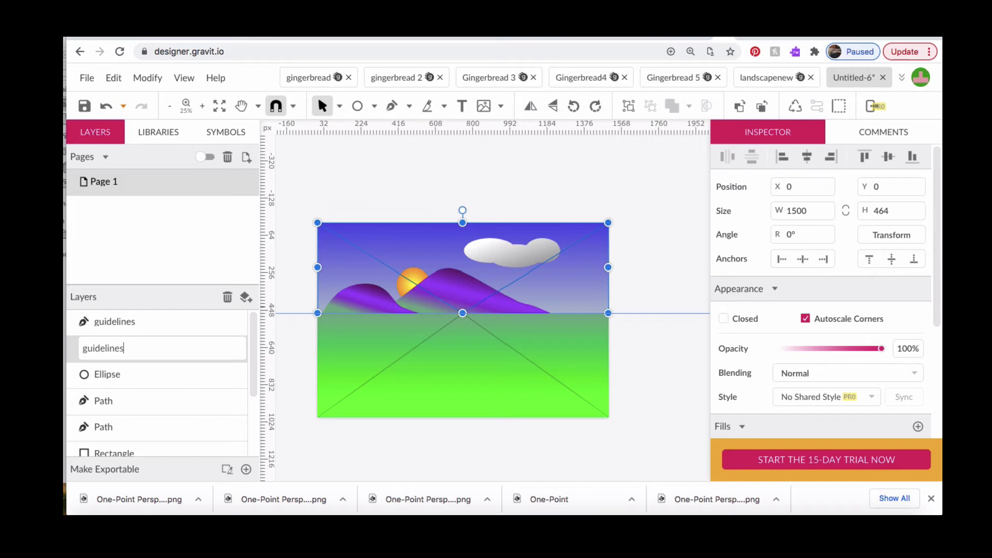
type("uidelines")
key("Return")
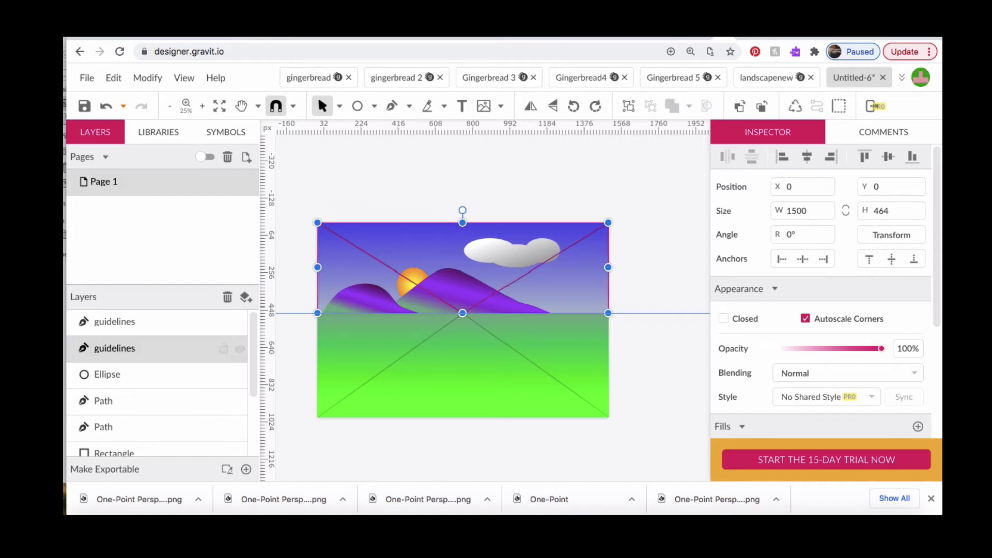
Rename the black circle's Ellipse layer as vanishing point
double_click(110, 376)
type("vanishing point")
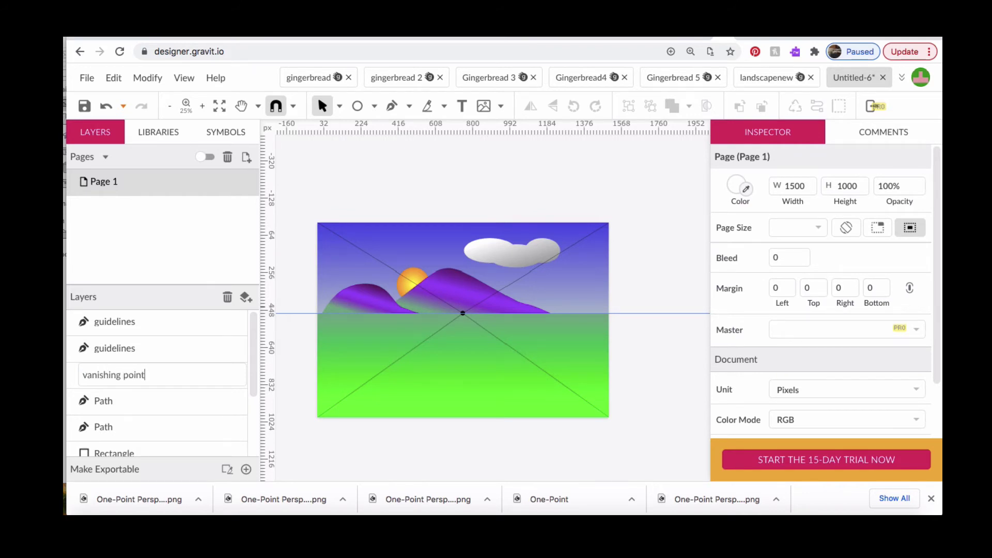
key("Return")
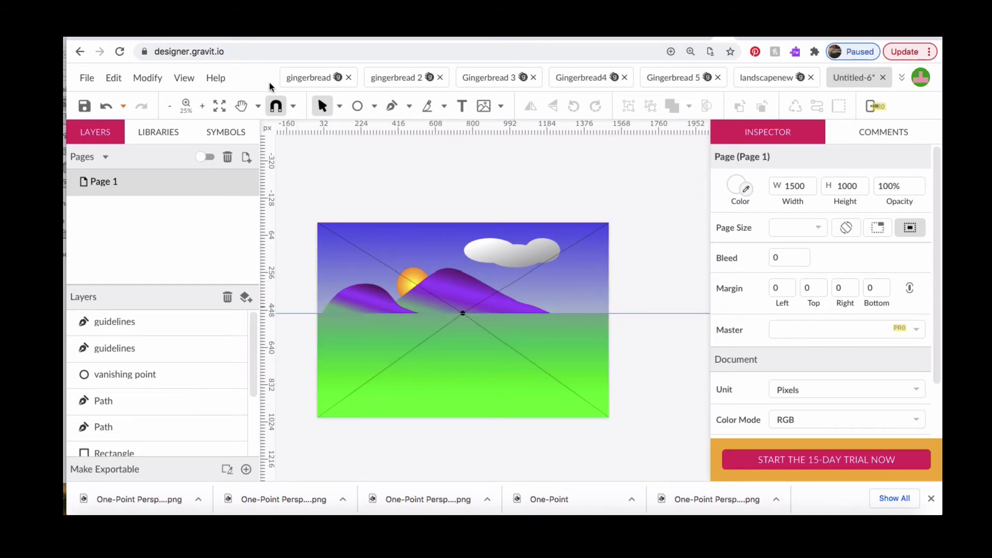
Draw a 250 x 662 px rectangle at the page's right edge between the upper and lower guidelines and fill it with gray #A2A2A2
left_click(374, 107)
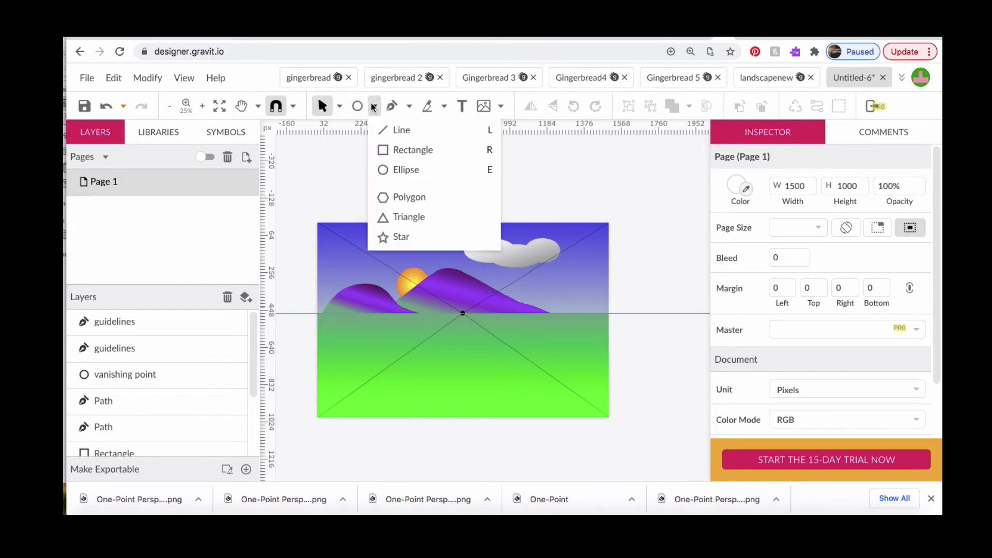
left_click(391, 151)
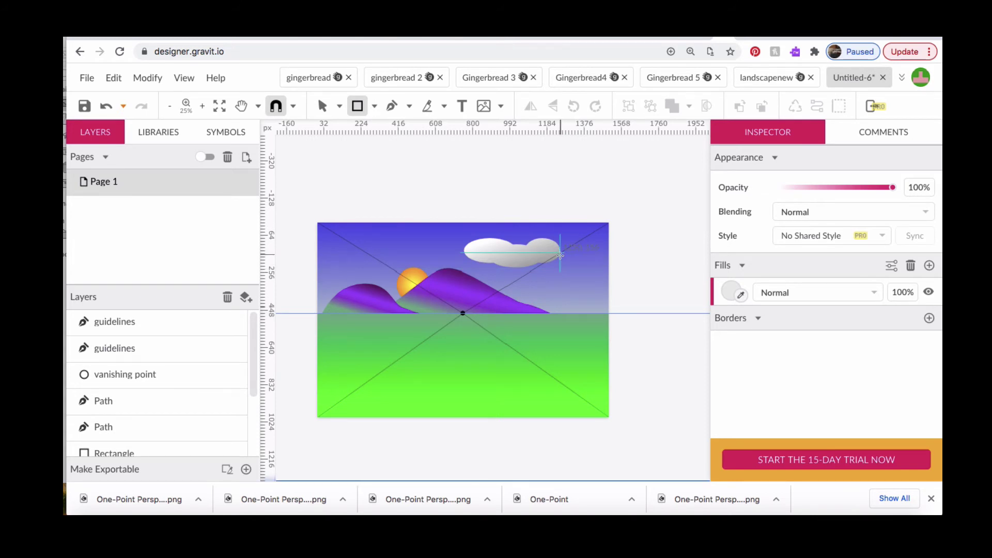
mouse_move(560, 254)
left_mouse_down()
mouse_move(589, 272)
mouse_move(608, 382)
left_mouse_up()
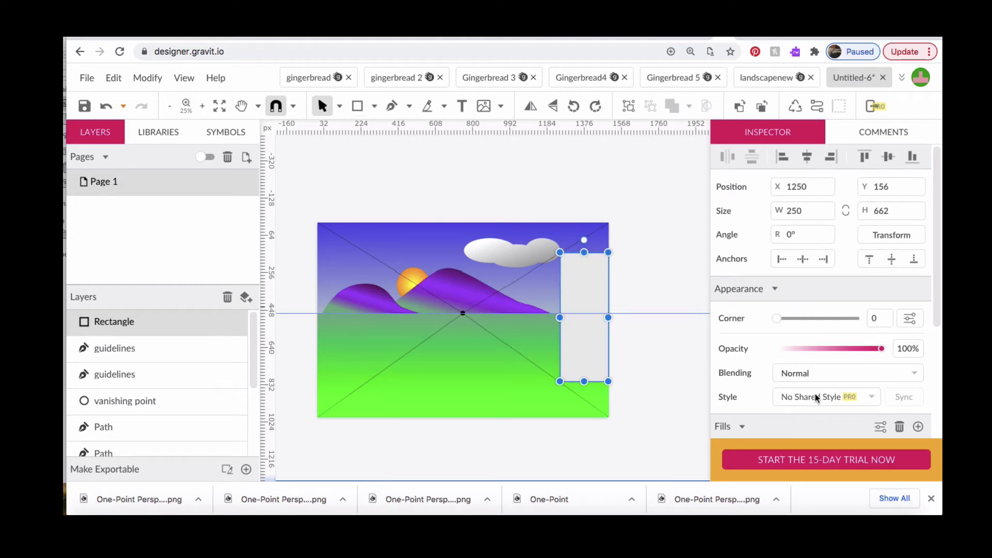
scroll(779, 410, "down", 2)
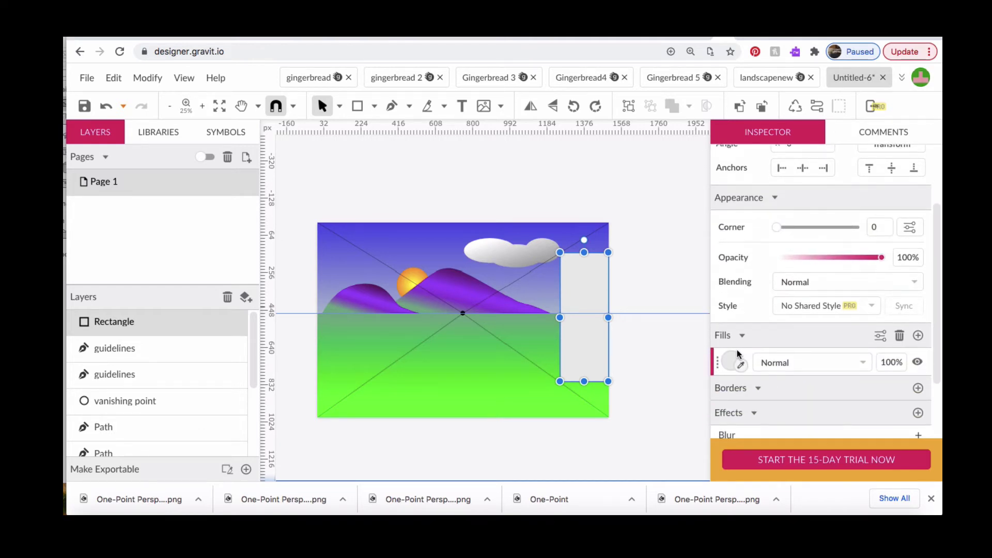
left_click(732, 362)
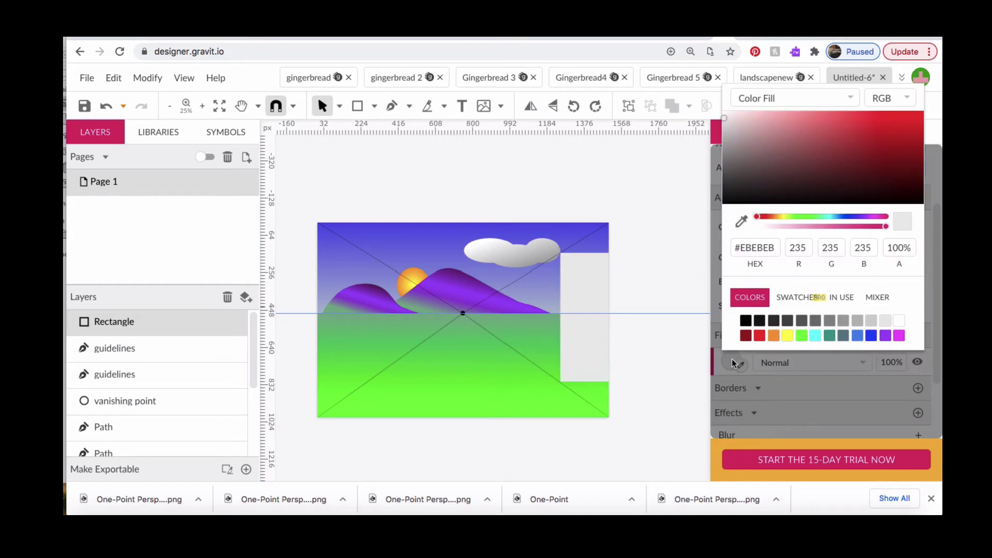
left_click(842, 321)
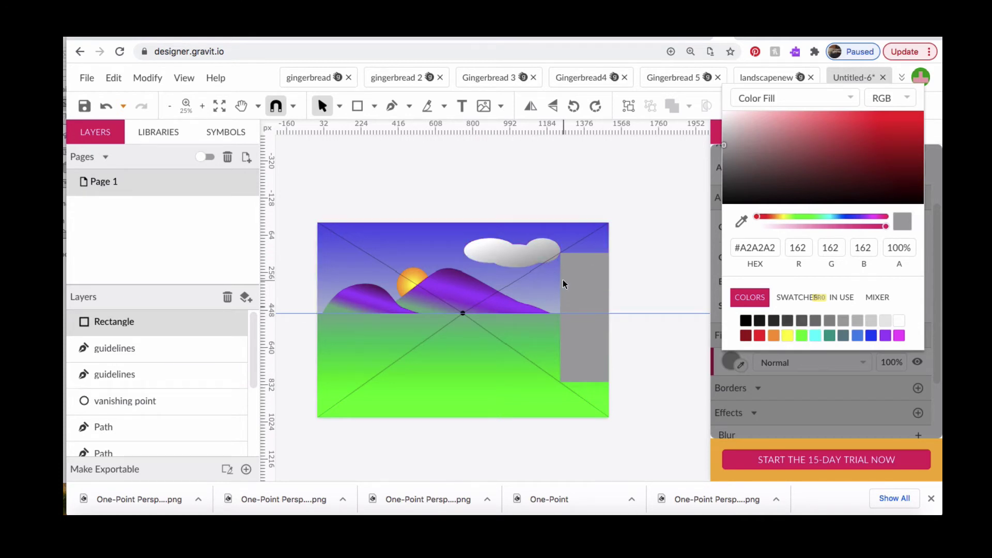
Draw a rectangle about 126 px wide and equally tall against the gray rectangle's left side and fill it with lighter gray #B9B9B9
left_click(358, 106)
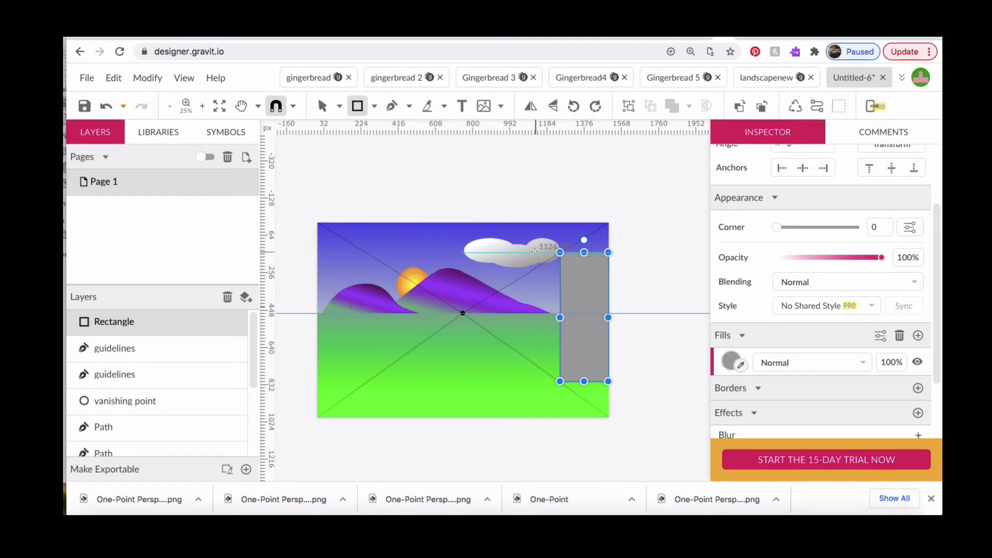
mouse_move(535, 251)
left_mouse_down()
mouse_move(556, 270)
mouse_move(565, 309)
mouse_move(560, 381)
left_mouse_up()
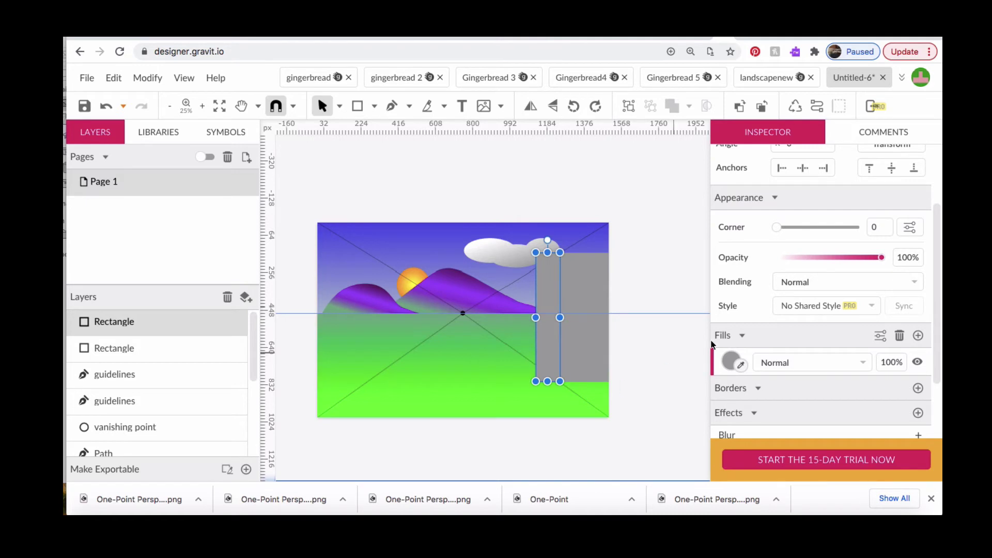
left_click(731, 359)
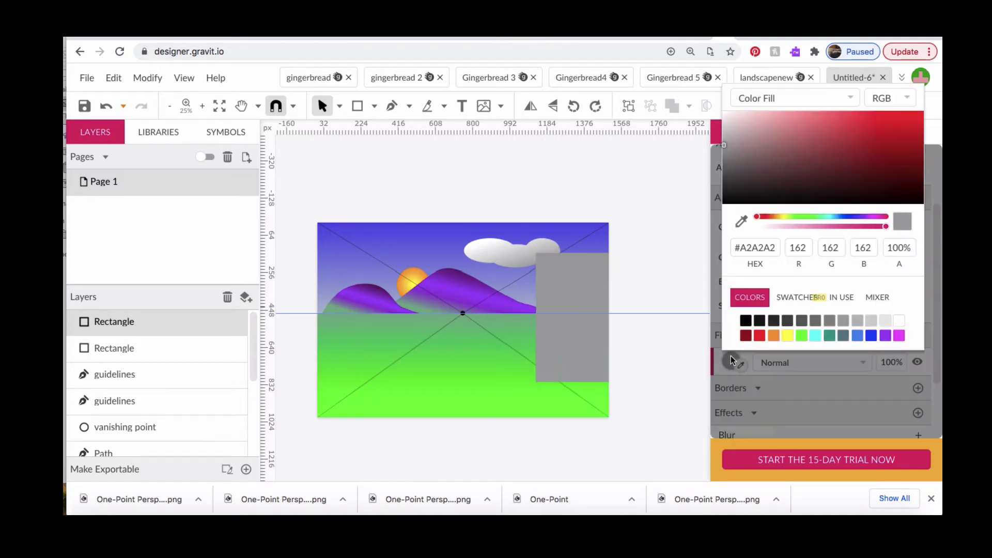
left_click(870, 322)
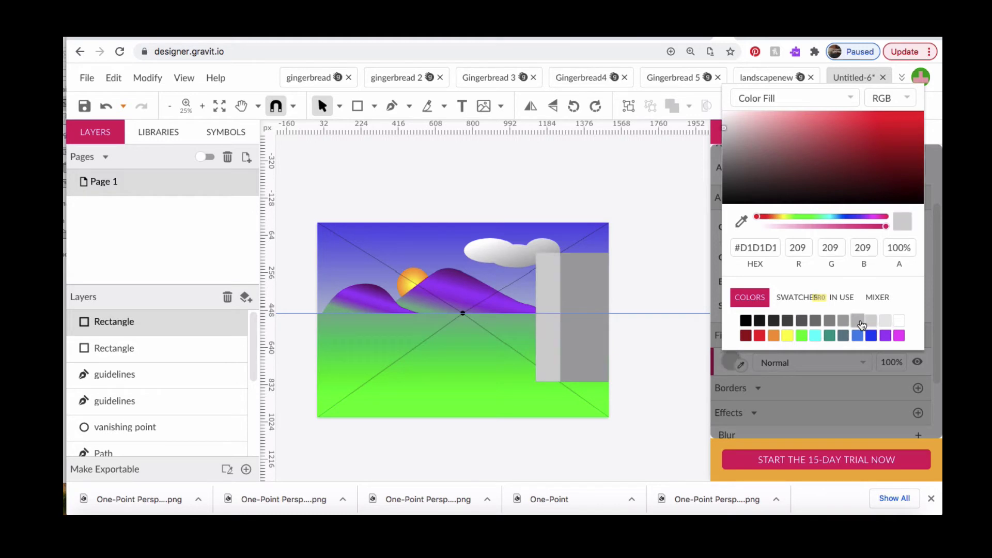
left_click(860, 323)
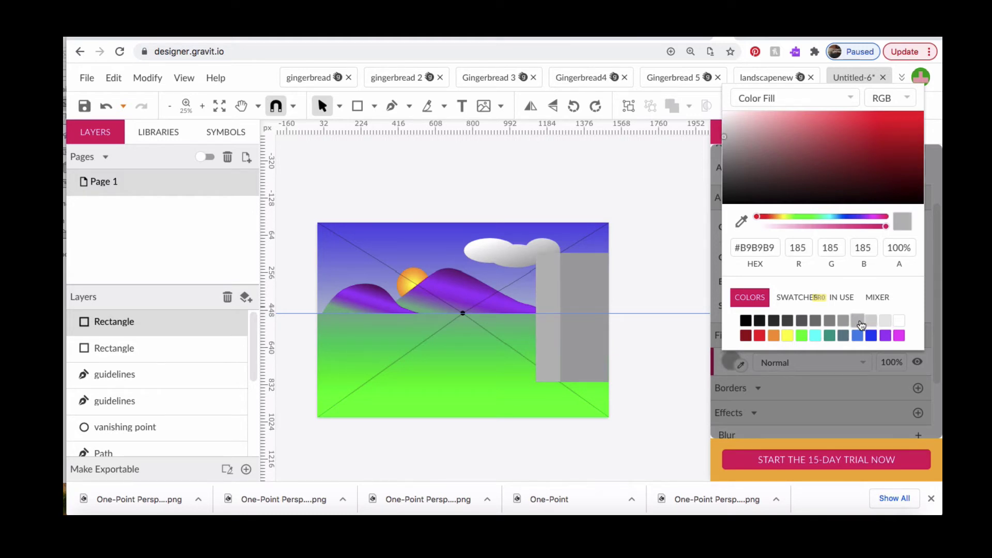
Convert the lighter rectangle to a path and move its left corner points onto the guidelines, at Y 242 and Y 722
left_click(544, 307)
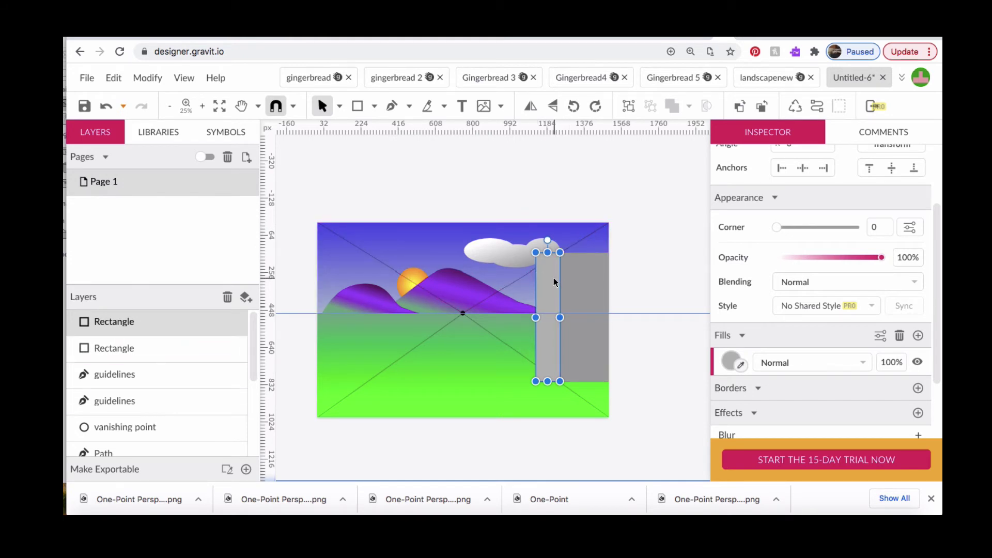
left_click(815, 106)
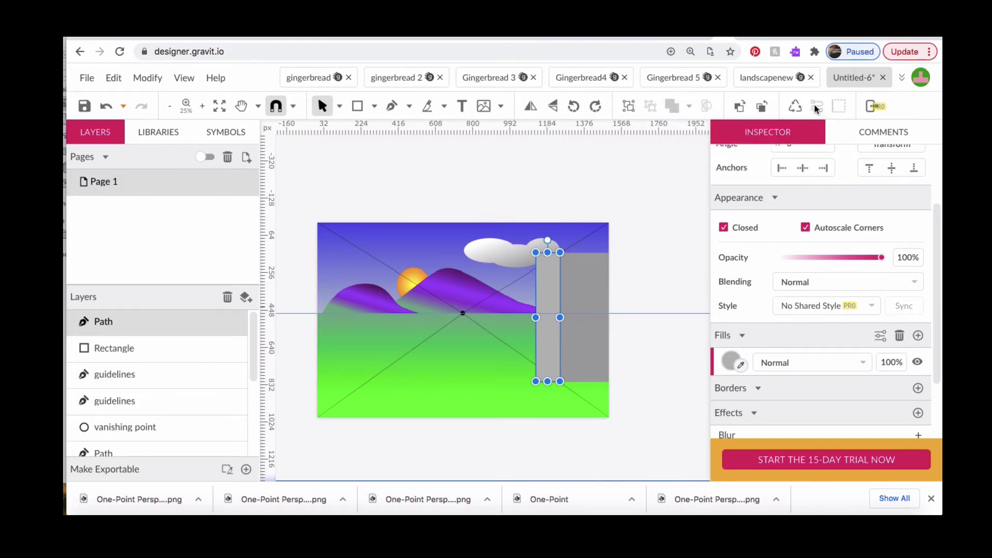
left_click(338, 107)
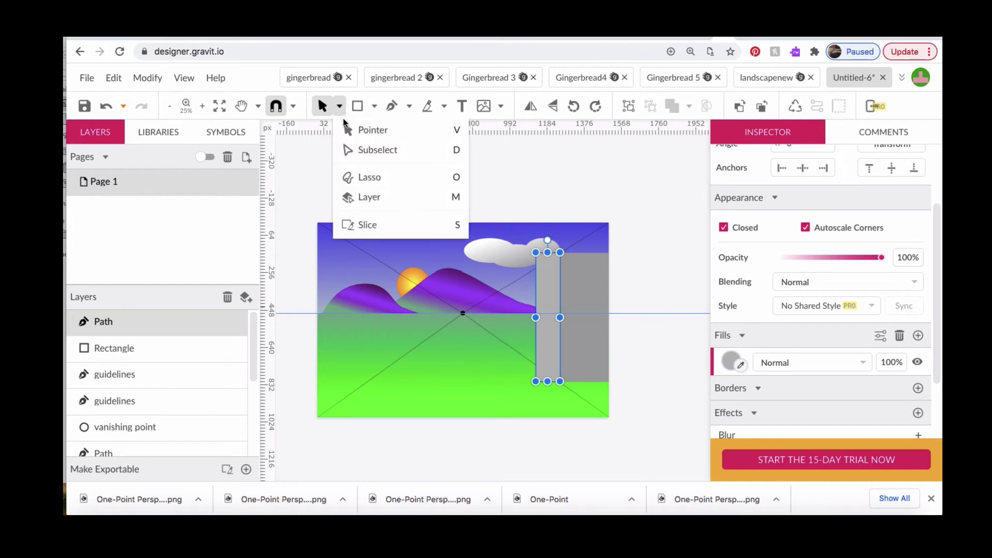
left_click(369, 151)
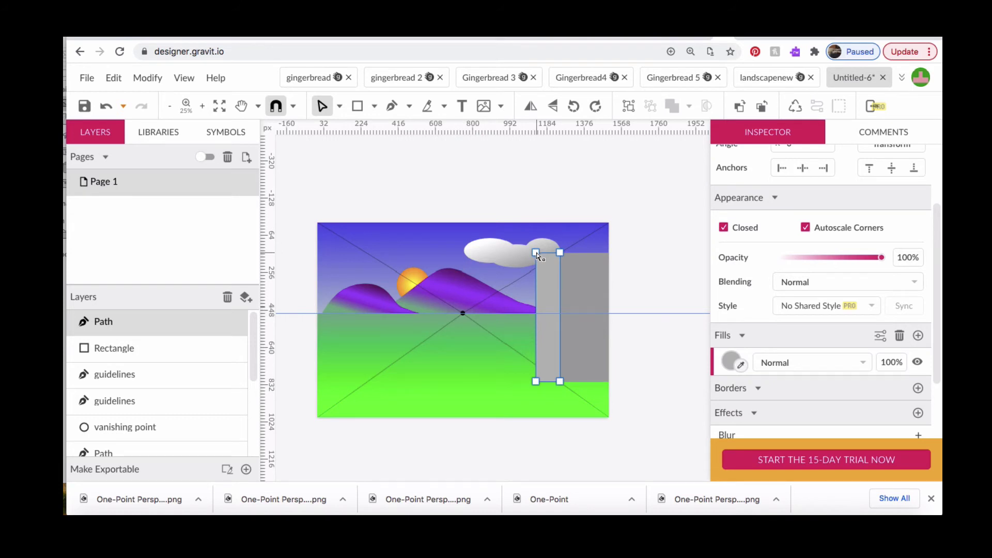
left_click_drag(536, 253, 538, 270)
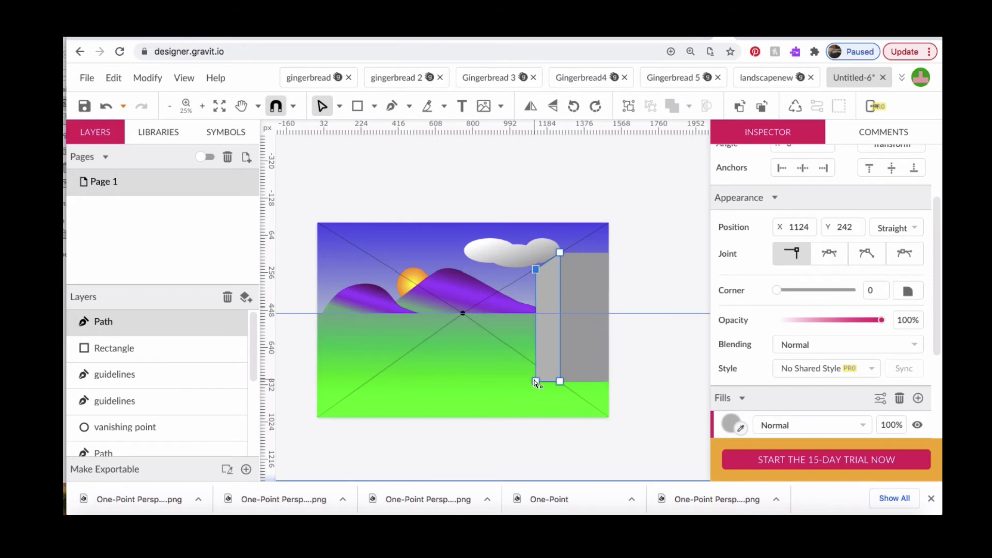
left_click_drag(537, 384, 537, 366)
Group the lighter side face with the darker front rectangle as one building
left_click(339, 105)
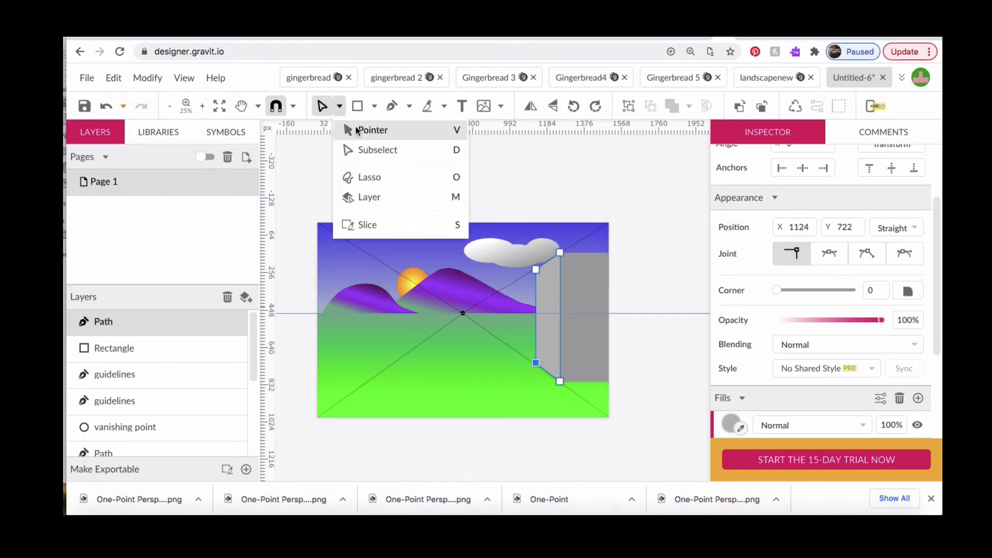
left_click(355, 126)
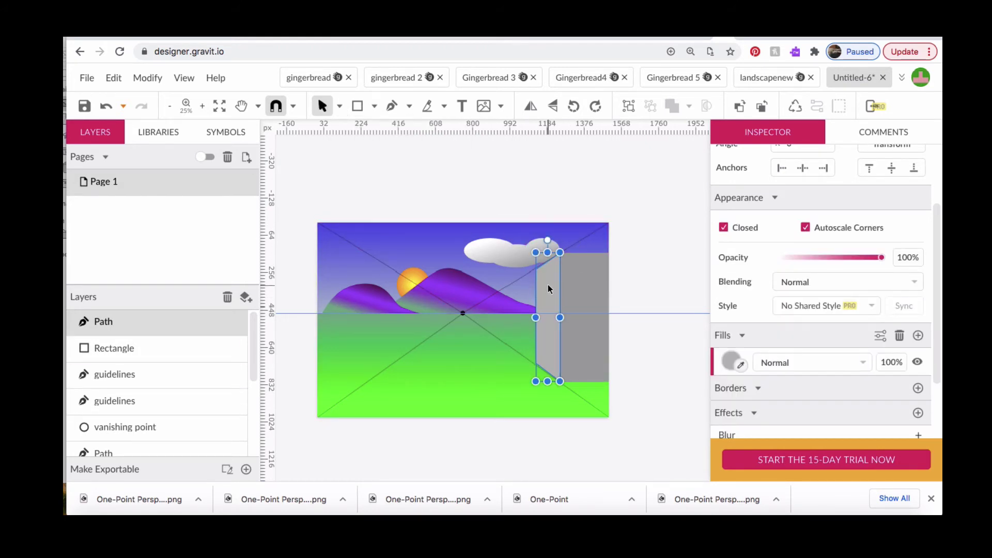
left_click(587, 297, "shift")
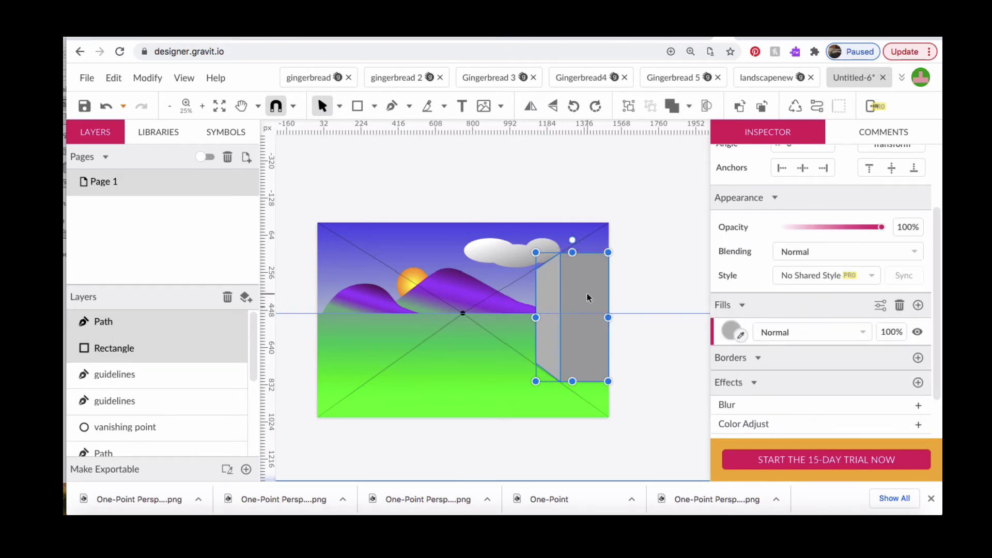
left_click(628, 107)
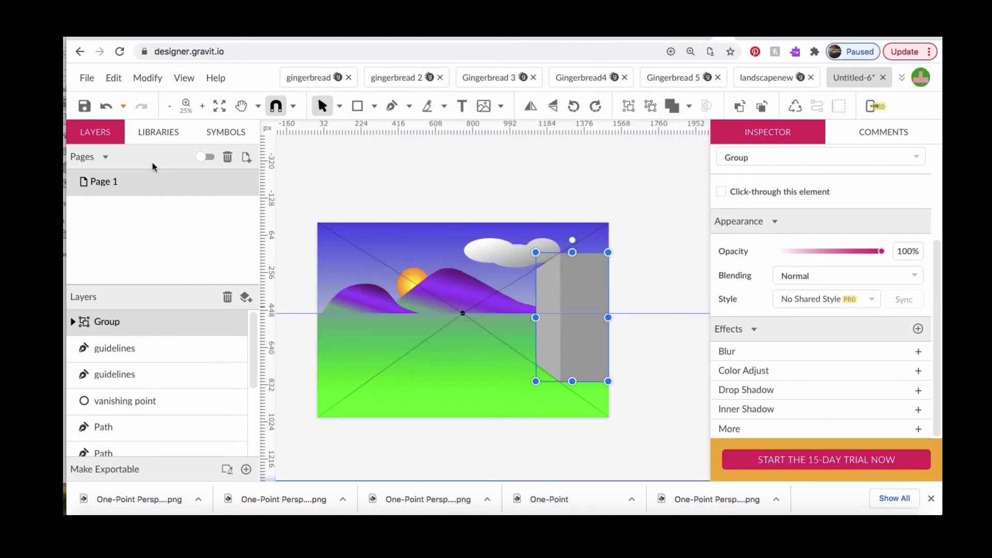
Rename the grouped gray faces in the layer list as building
double_click(114, 321)
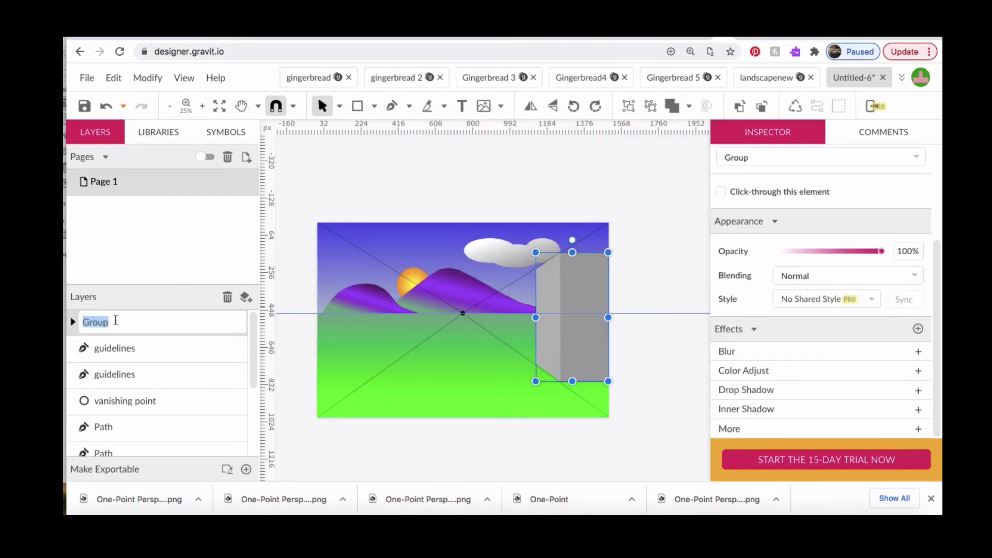
type("building")
key("Return")
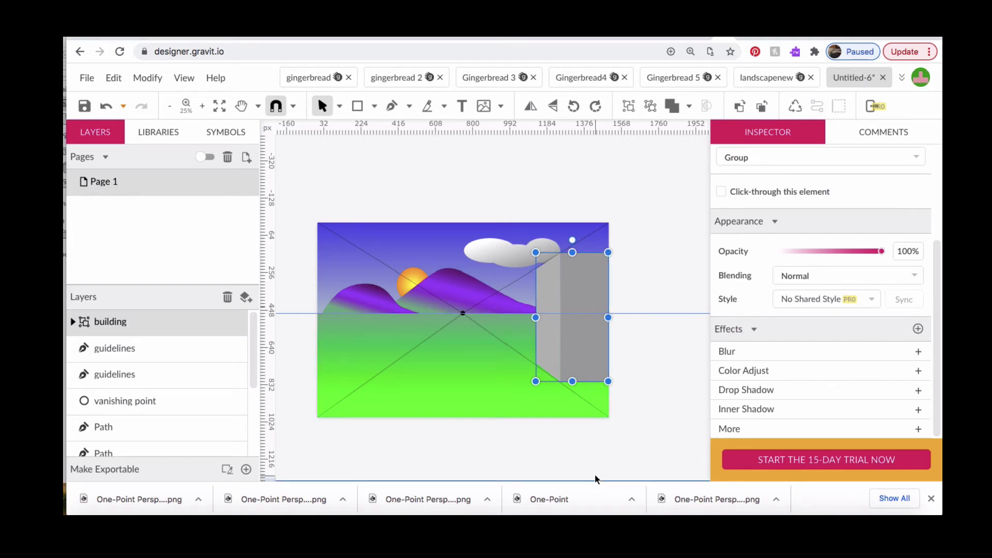
Duplicate the building, scale the copy down between the guidelines nearer the vanishing point, and place it behind the original
key("ctrl+d")
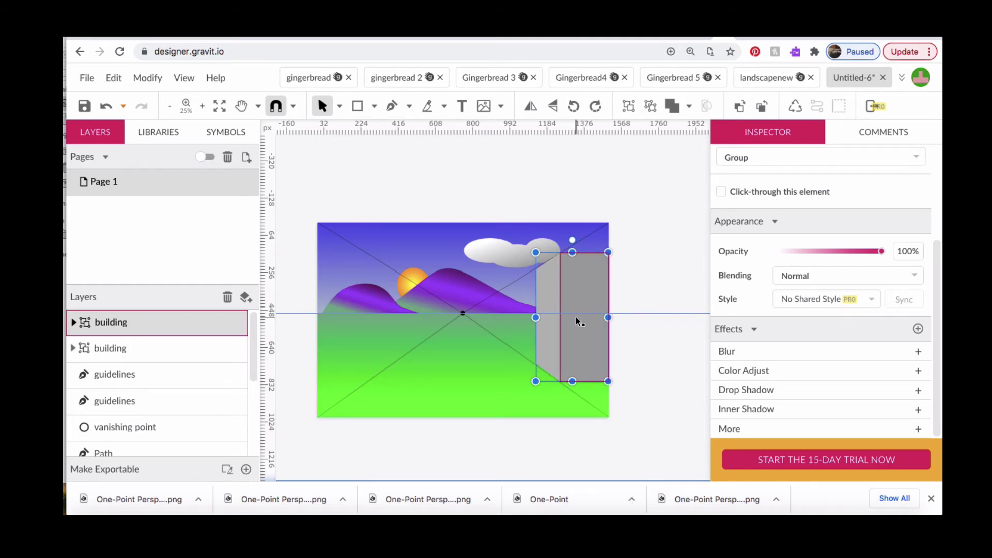
left_click_drag(577, 321, 519, 317)
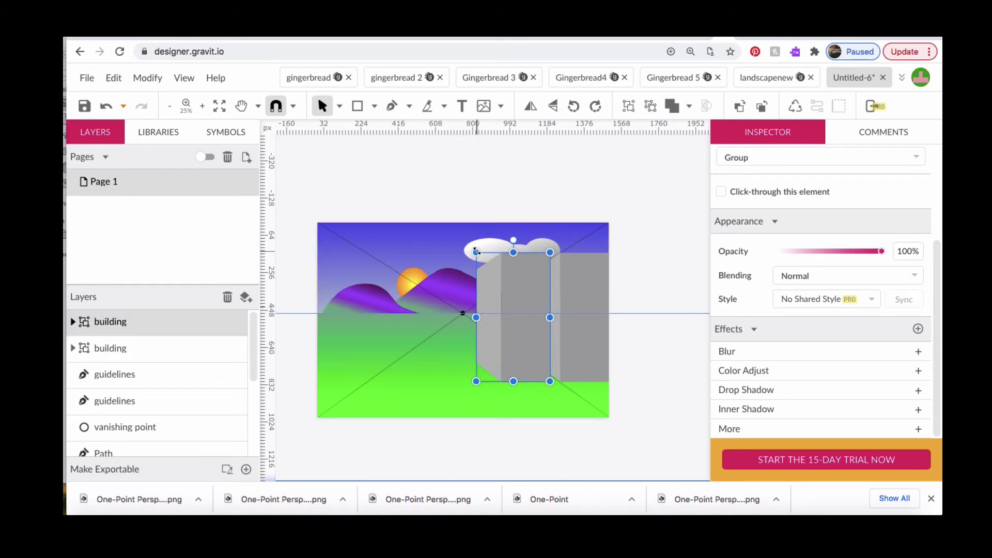
left_click_drag(476, 252, 501, 318)
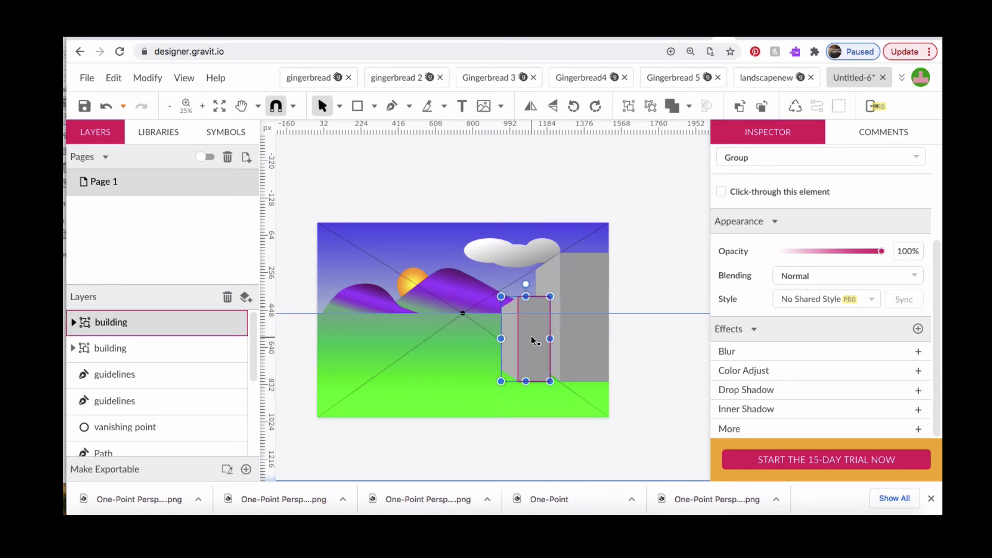
left_click_drag(531, 336, 532, 317)
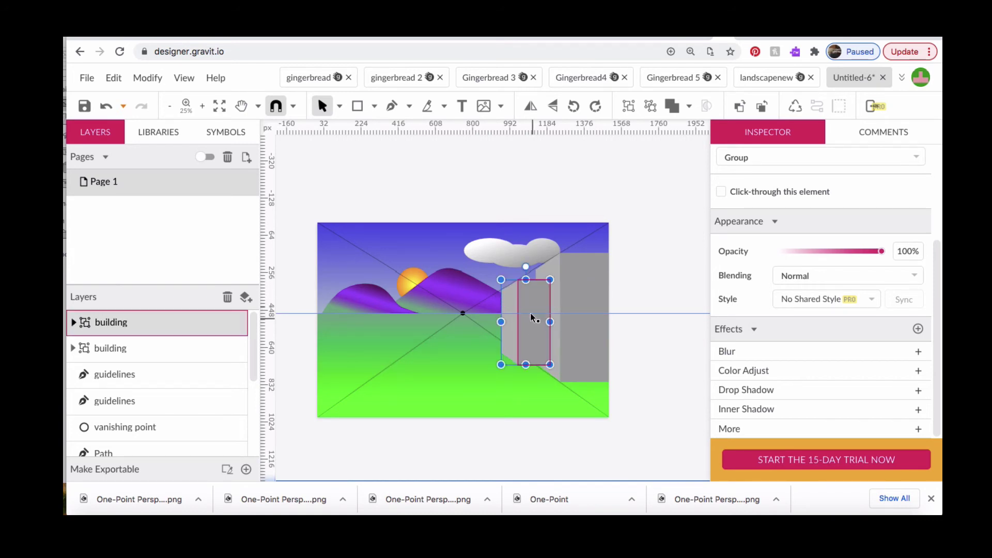
left_click_drag(501, 279, 507, 291)
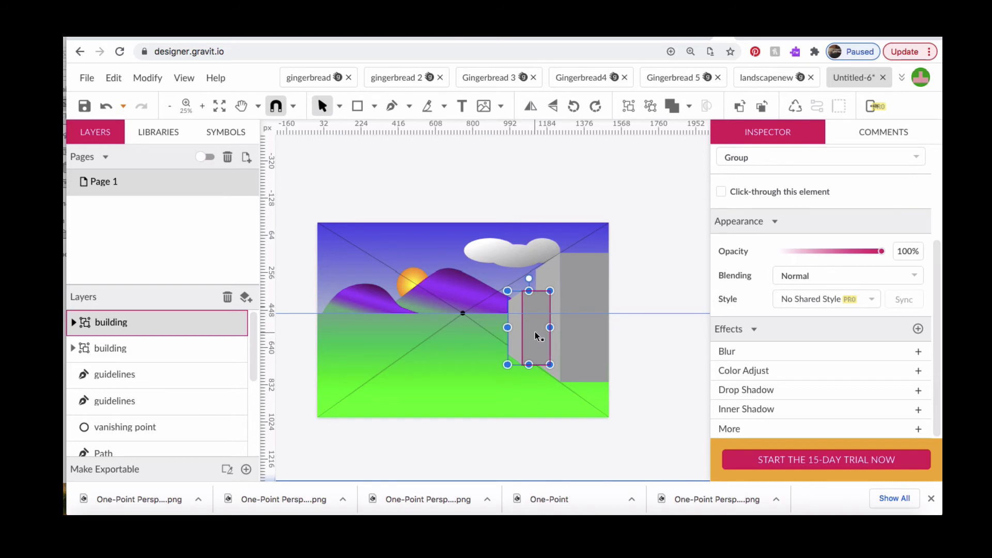
left_click_drag(534, 330, 532, 320)
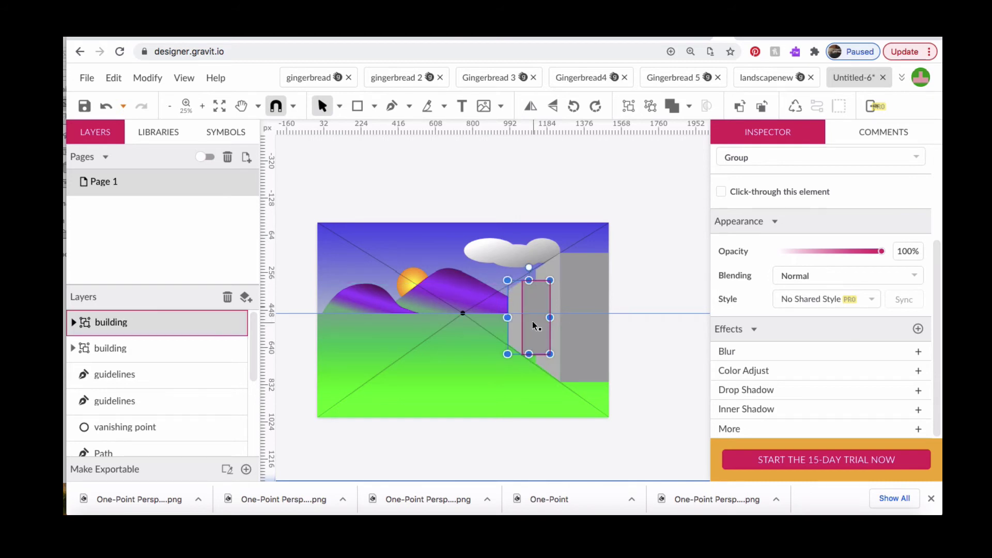
left_click(760, 106)
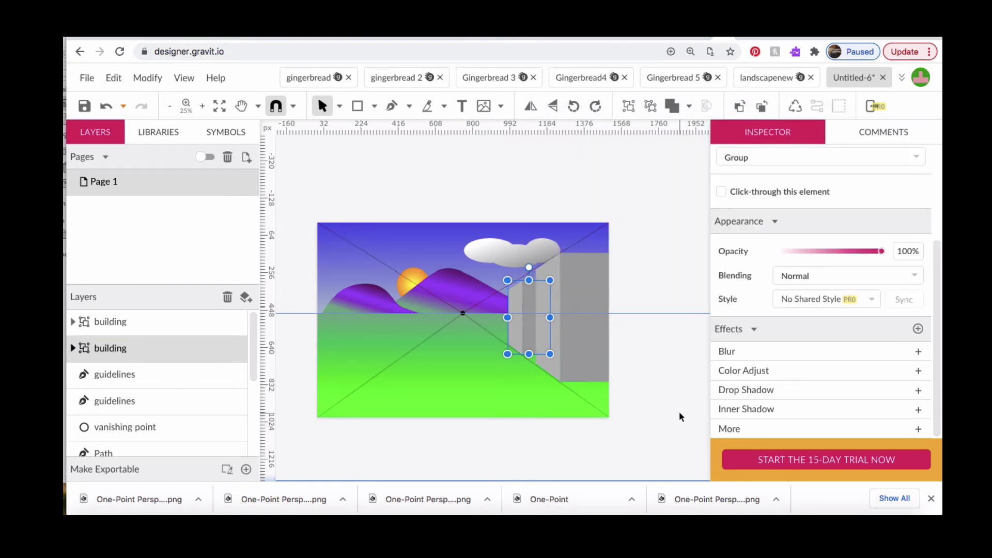
Draw a path from the vanishing point to the page's lower-right corner and set its gradient's near end to gray #B9B9B9
left_click(466, 392)
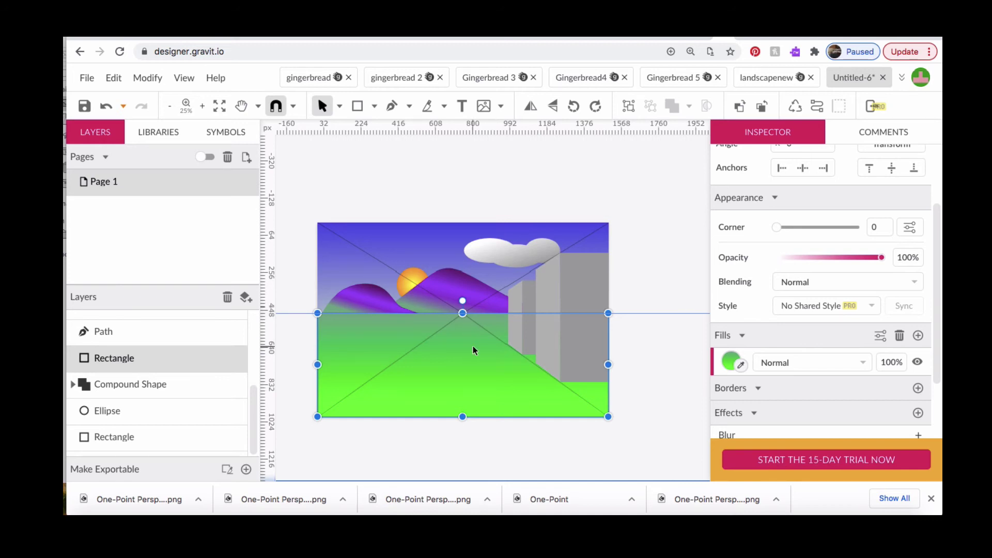
left_click(393, 106)
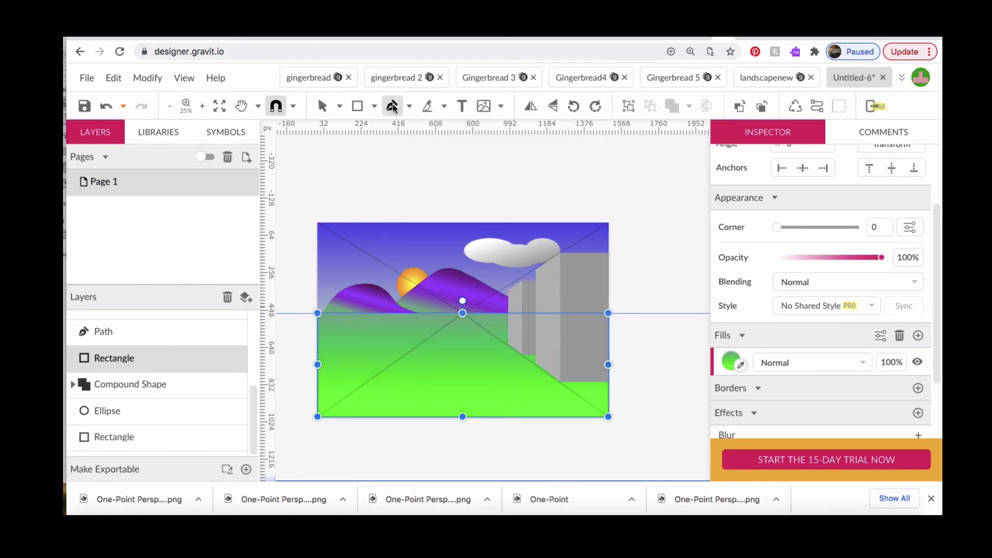
left_click(462, 314)
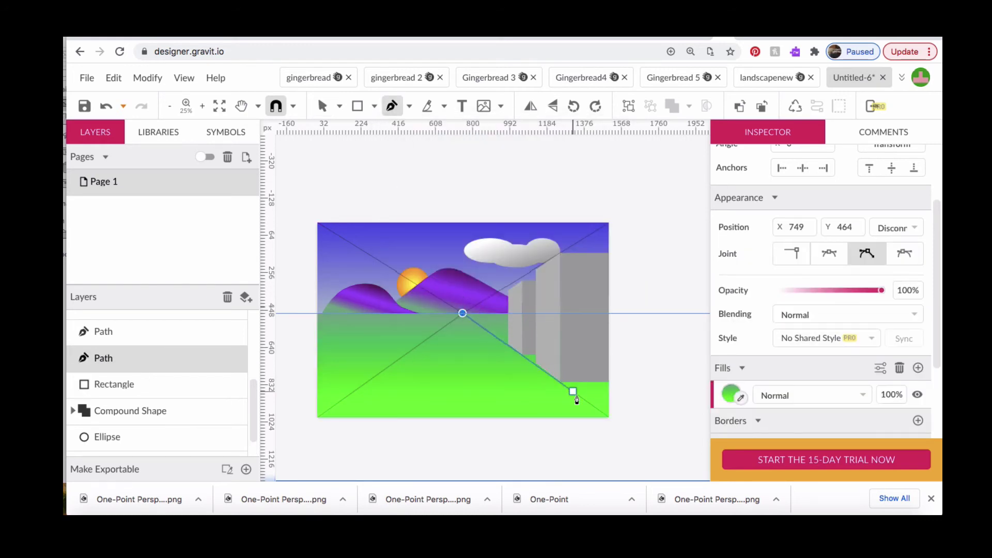
left_click(611, 422)
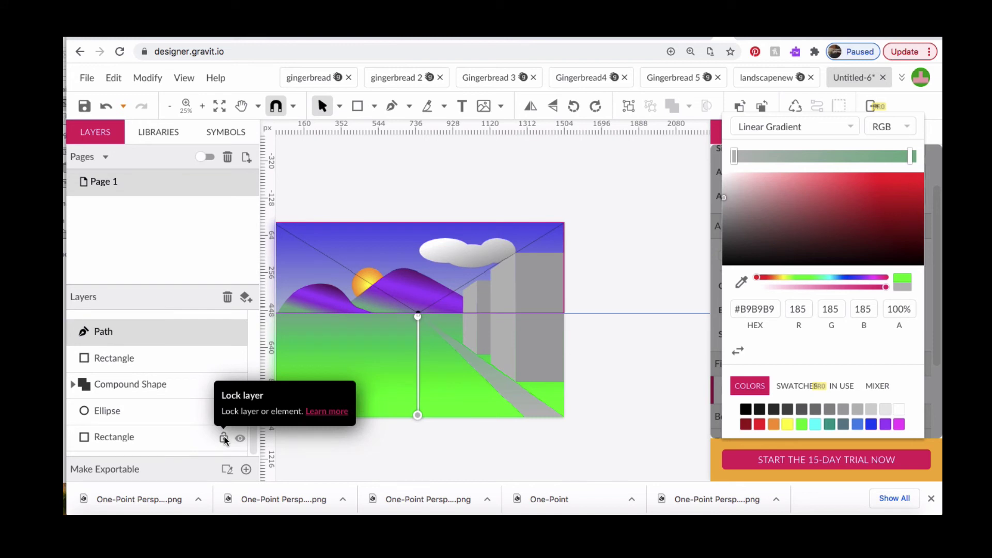
Lock the sky and ground rectangles and extend the gray path into a road using bottom-edge points at X 1294 and 242.4
left_click(224, 438)
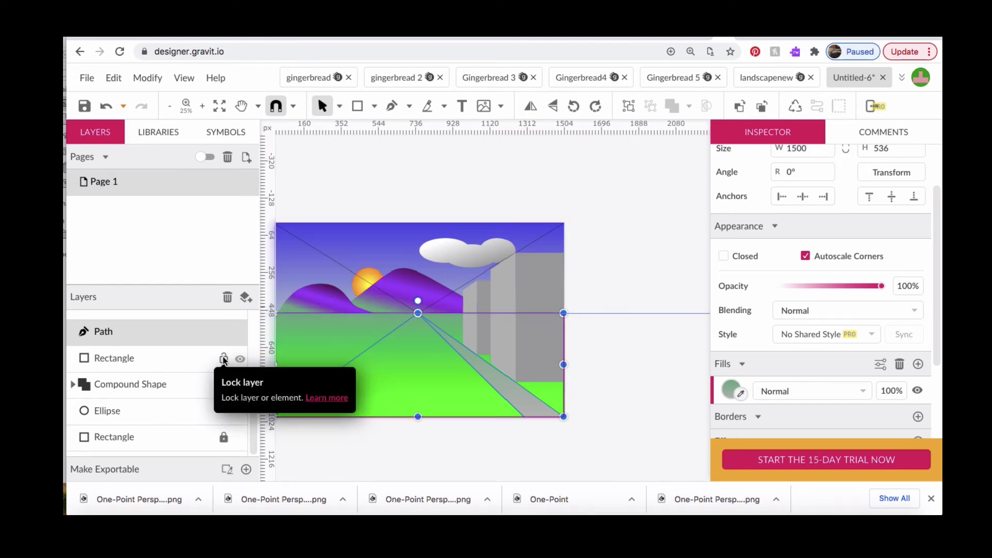
left_click(223, 359)
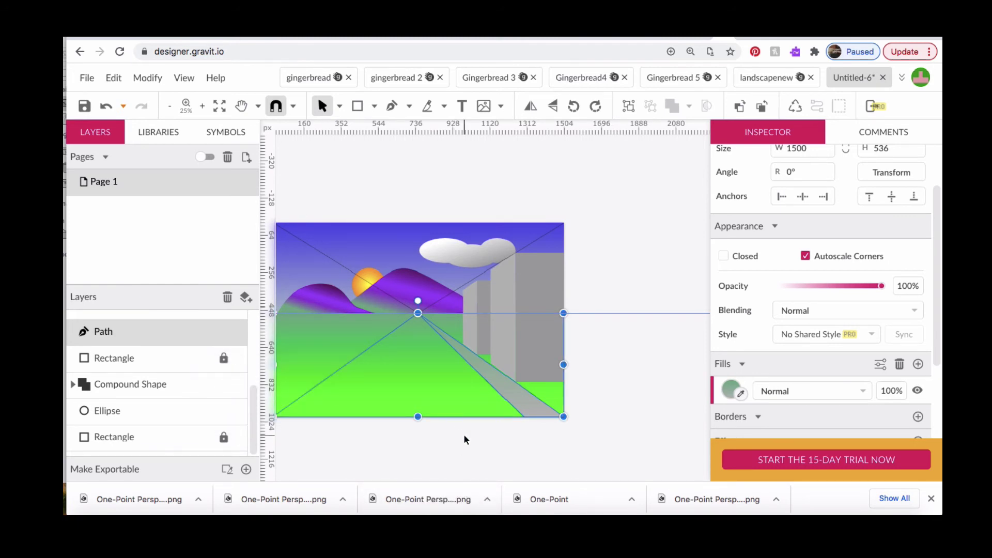
left_click(392, 106)
scroll(414, 320, "up", 1)
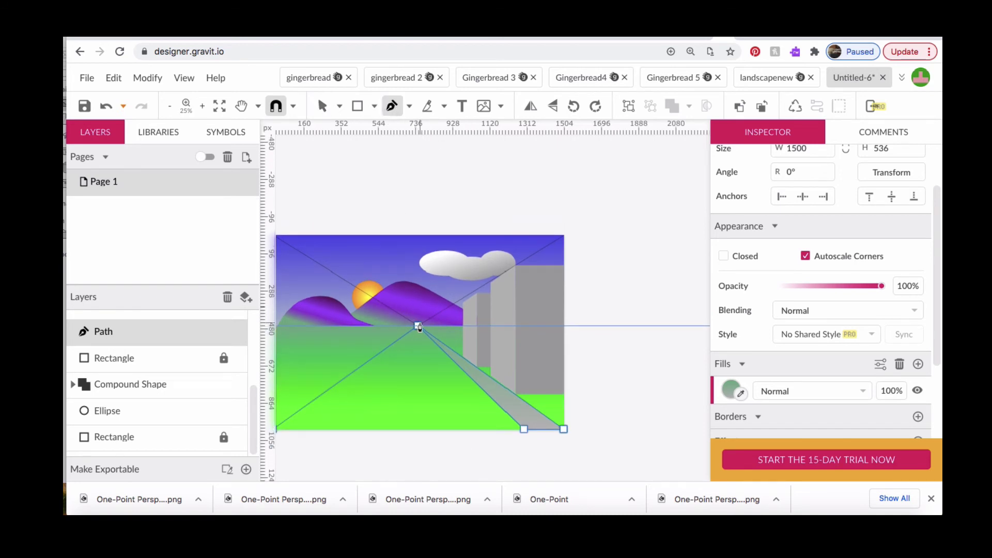
left_click(417, 327)
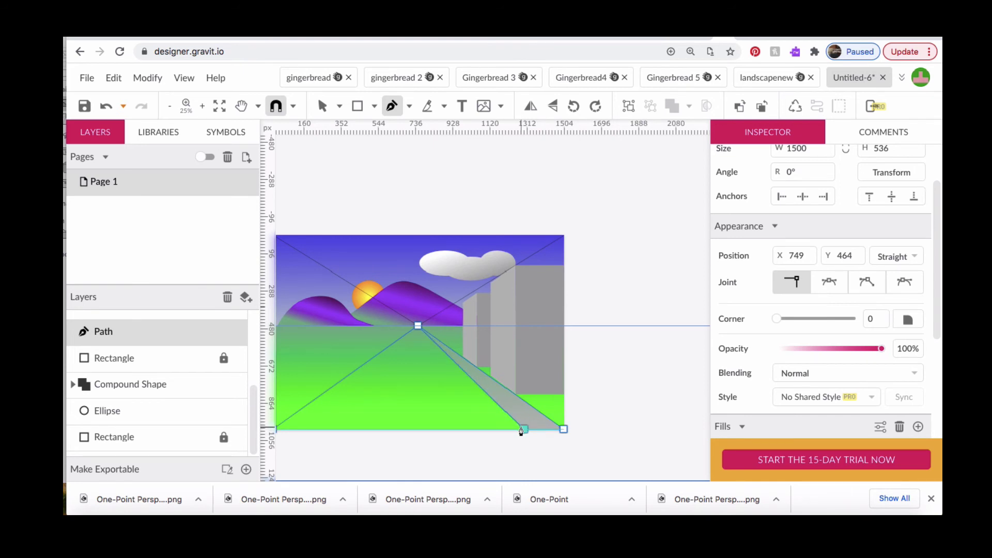
left_click(523, 430)
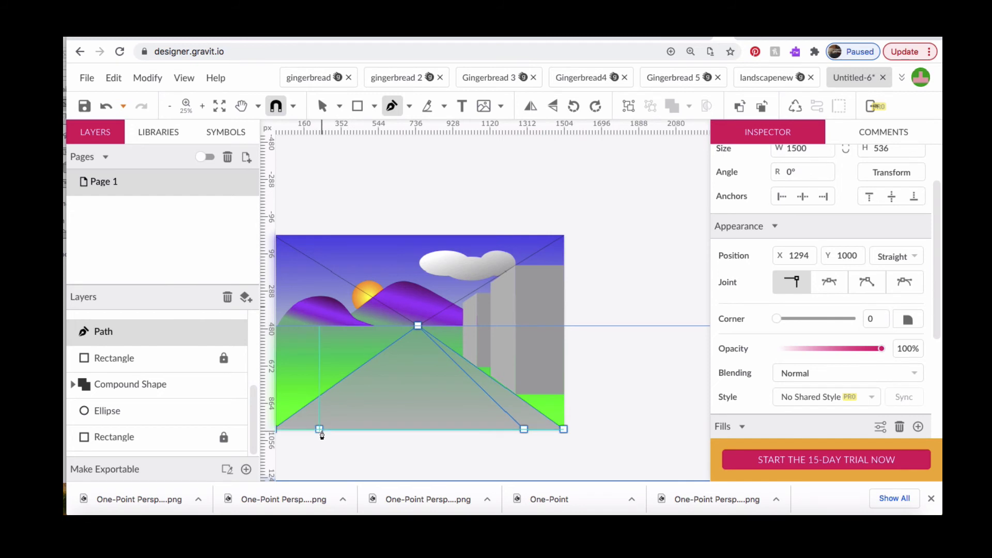
left_click(320, 430)
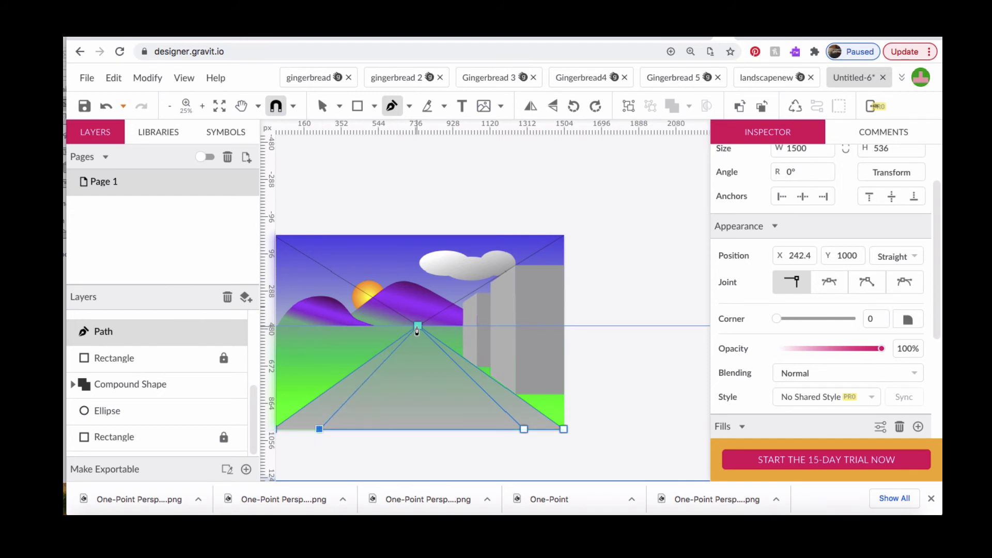
left_click(417, 328)
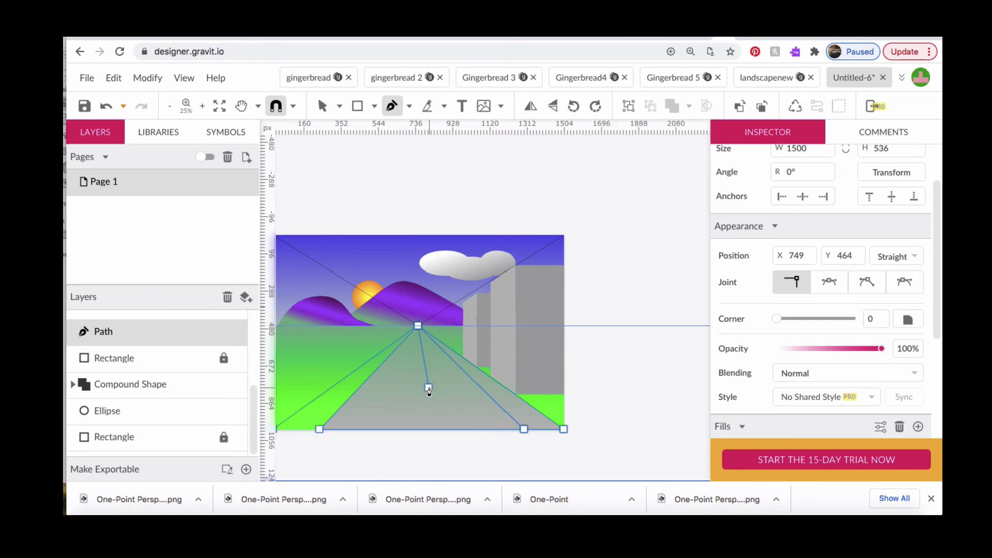
key("Escape")
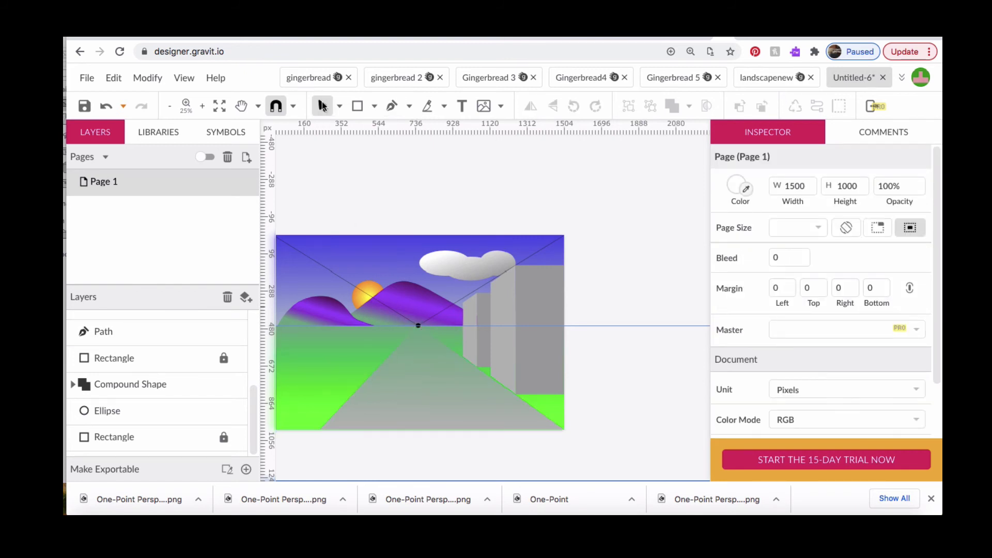
Set the near end of the road's linear gradient to dark gray #2E2E2E
left_click(321, 106)
left_click(427, 397)
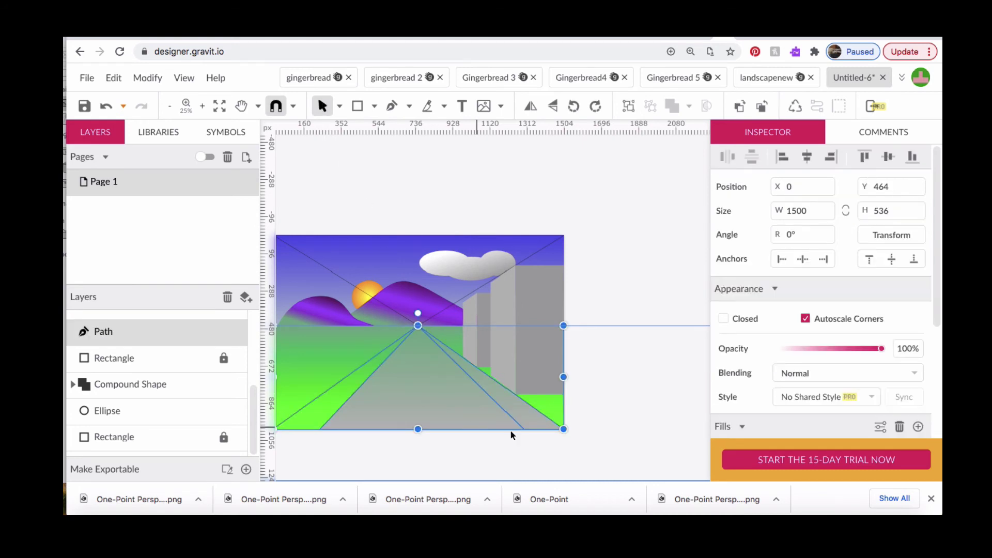
scroll(774, 423, "down", 2)
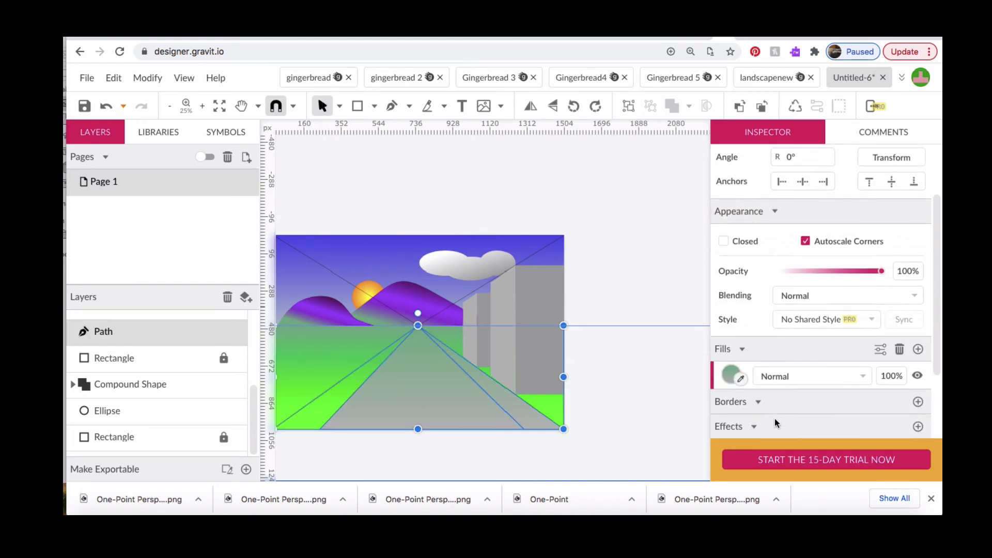
scroll(775, 424, "down", 2)
left_click(730, 300)
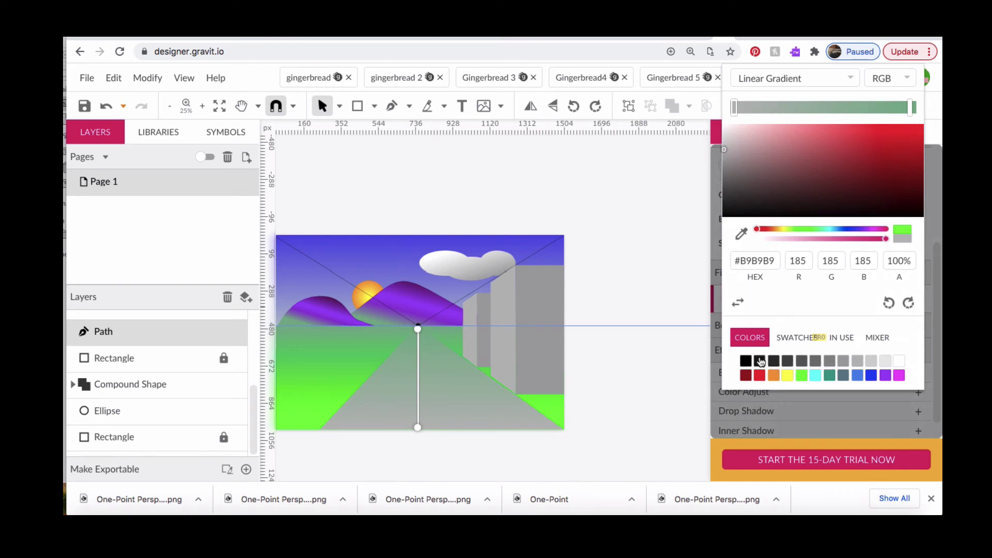
left_click(775, 362)
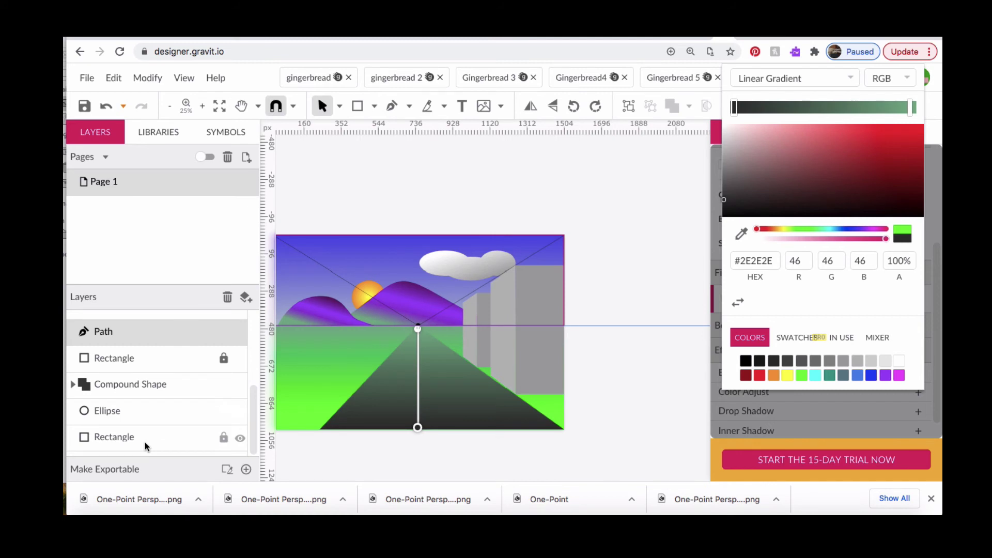
Draw a tall narrow rectangle on the grass left of the road and give it a solid brown #4F3D22 fill
left_click(359, 109)
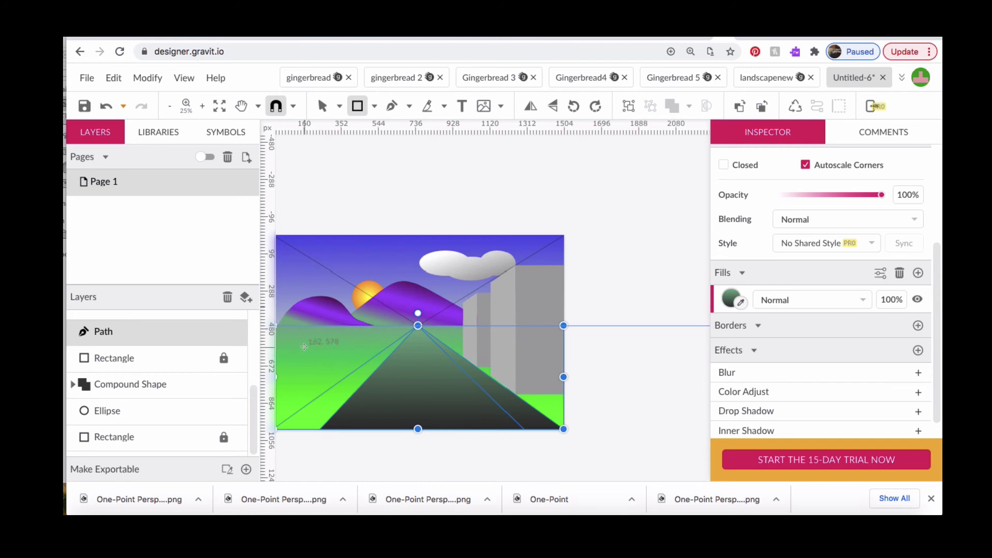
left_click_drag(299, 350, 315, 420)
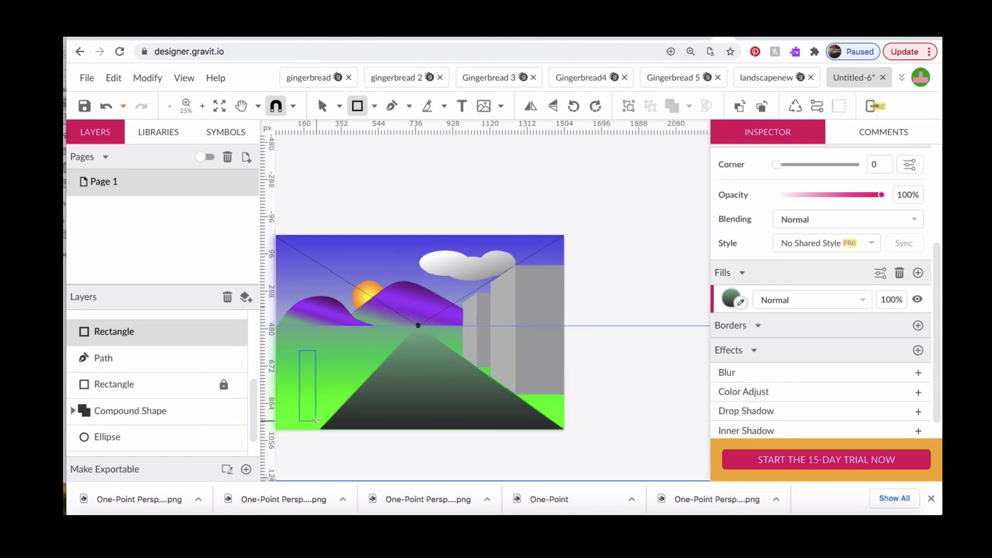
left_click(731, 300)
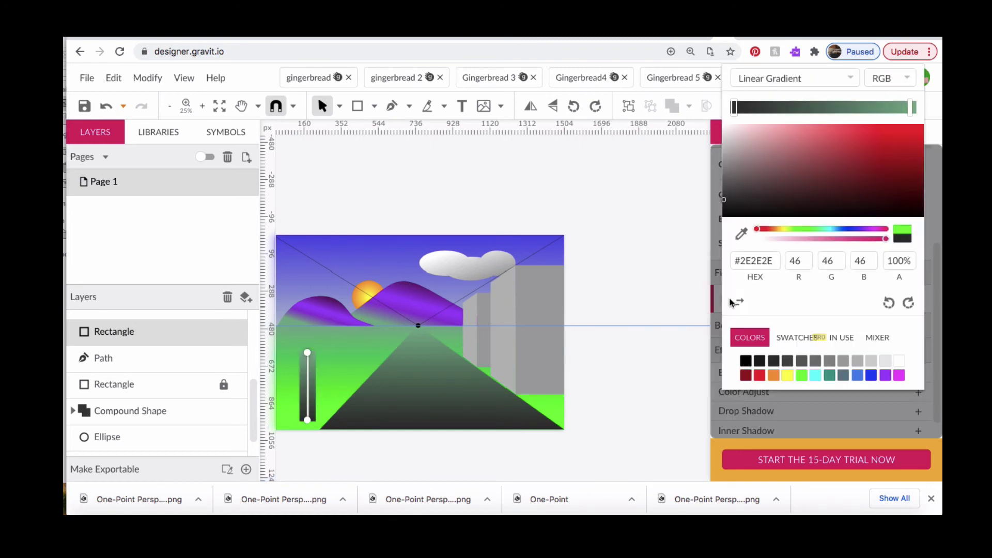
left_click(851, 80)
left_click(827, 64)
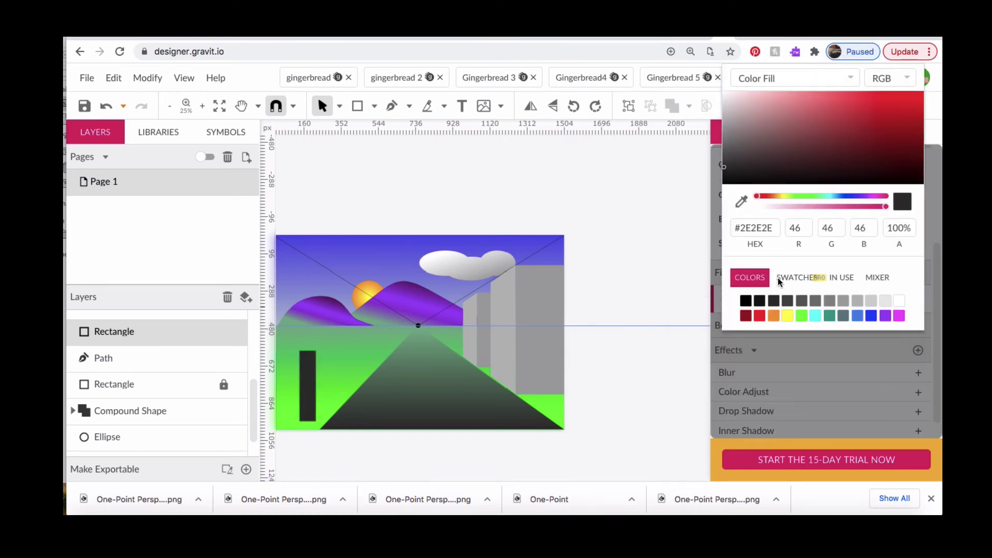
left_click(774, 316)
left_click(837, 157)
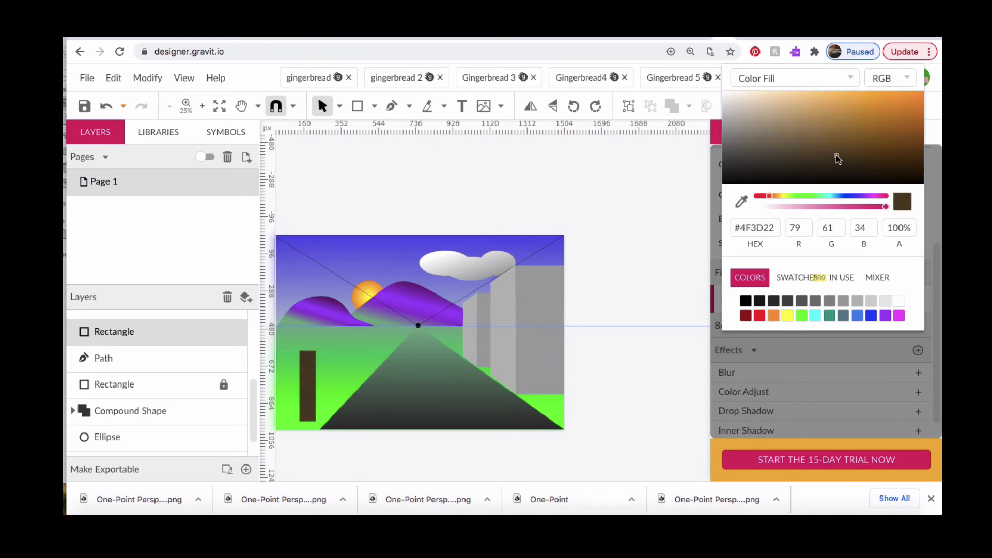
Start a brown Pen path just above the trunk's upper-left corner and outline the forked branches on the tree's left side
left_click(391, 106)
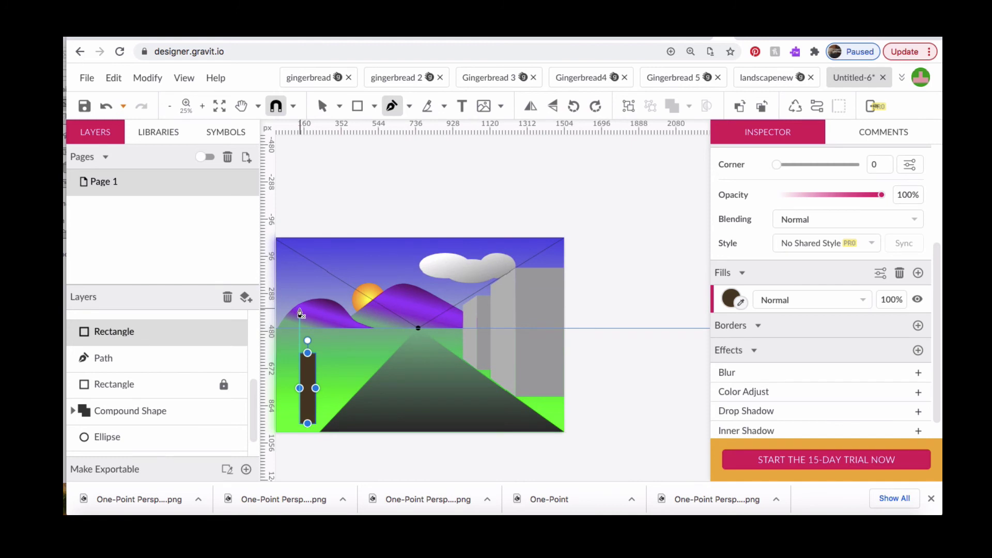
scroll(300, 313, "left", 2)
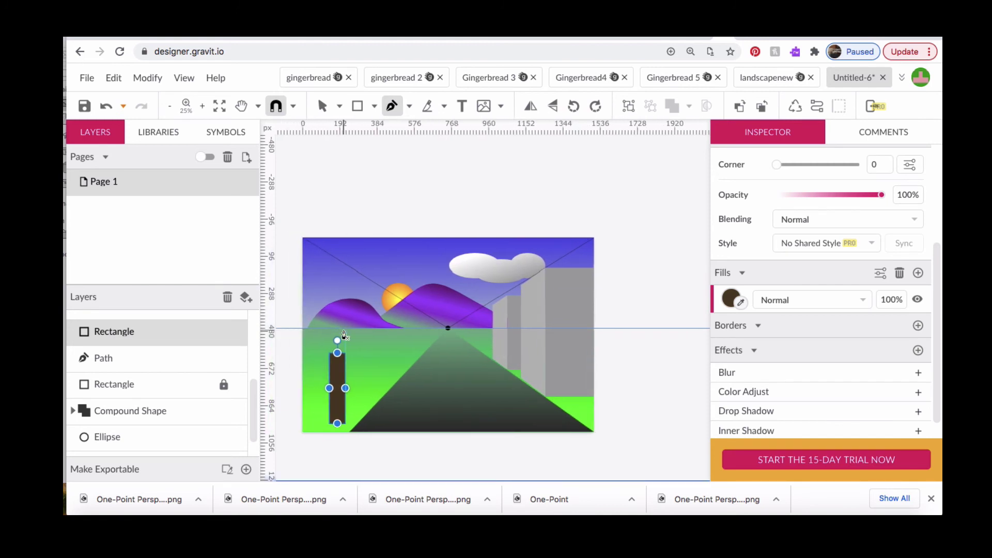
key("ctrl+plus")
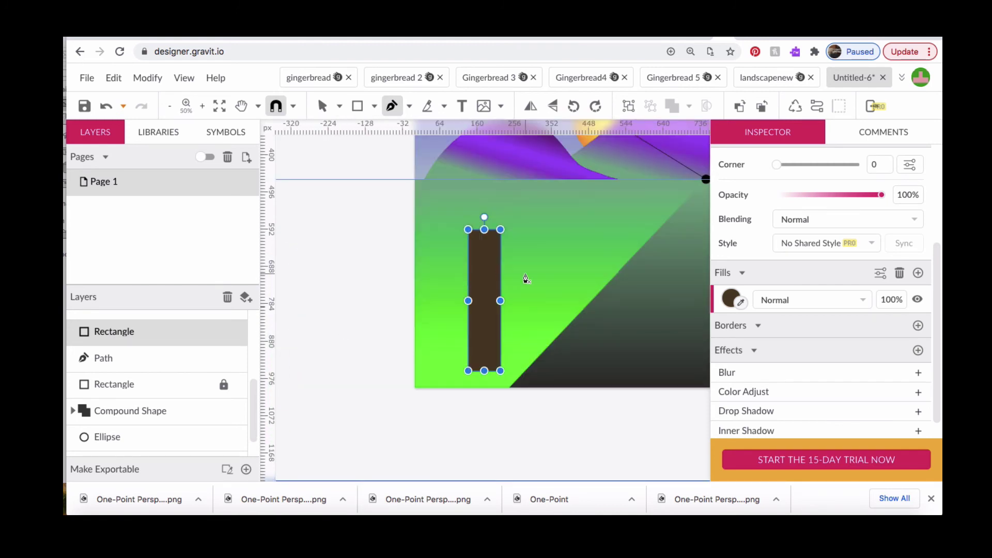
scroll(525, 280, "up", 3)
scroll(525, 280, "right", 1)
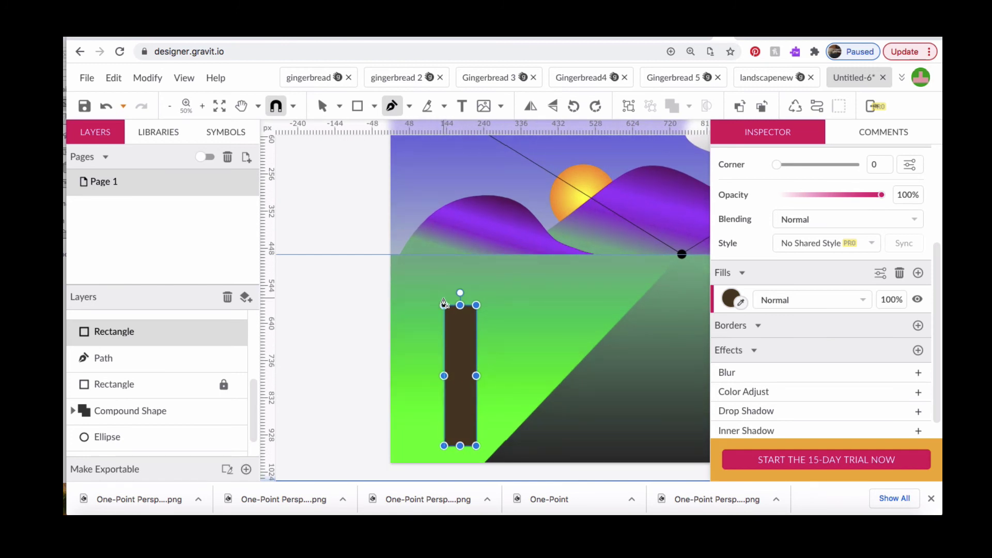
left_click_drag(444, 298, 426, 281)
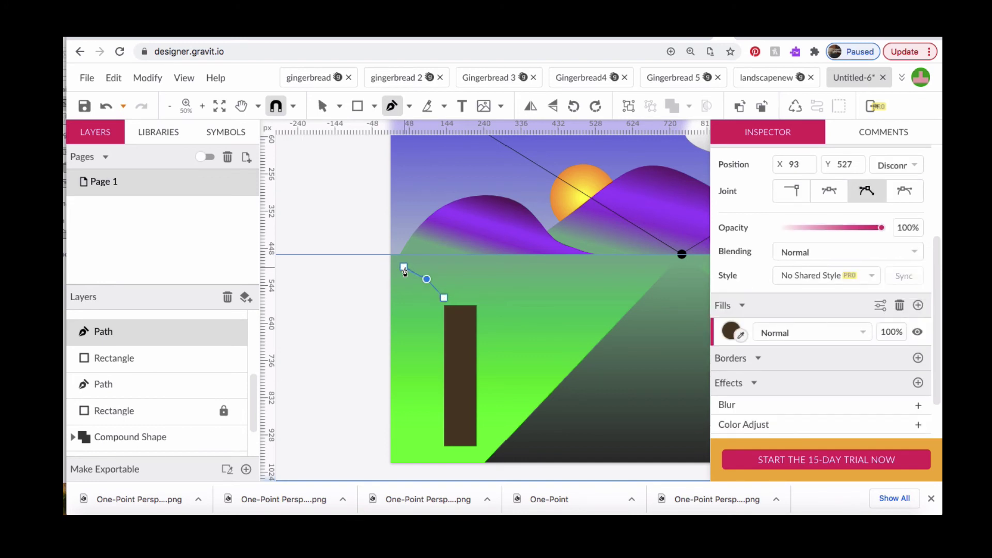
left_click(400, 268)
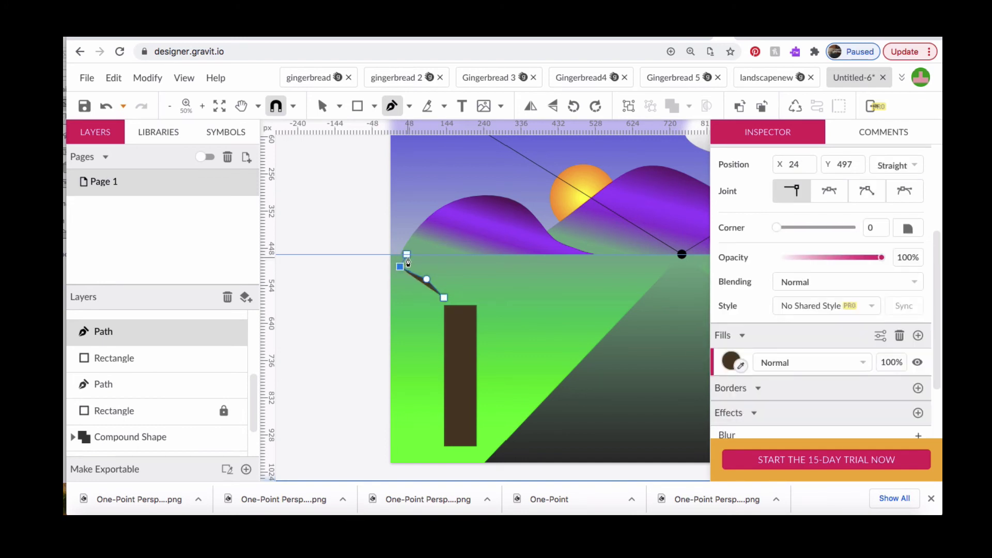
left_click(407, 260)
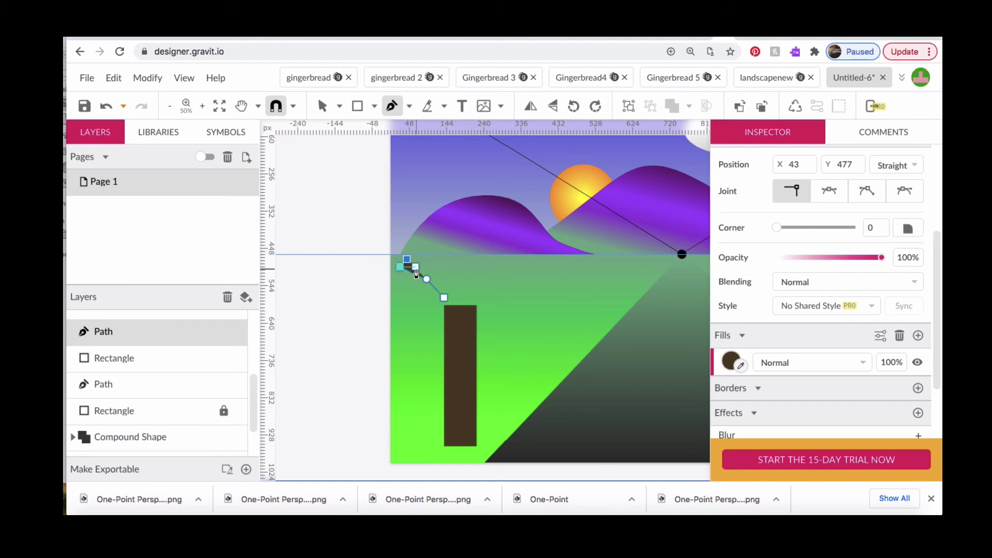
left_click(430, 273)
left_click(406, 239)
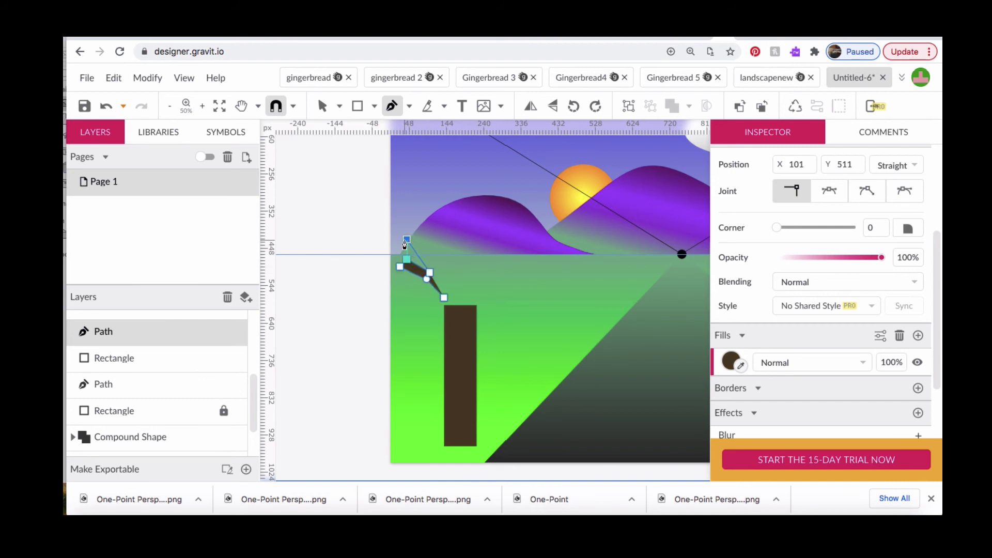
left_click(407, 228)
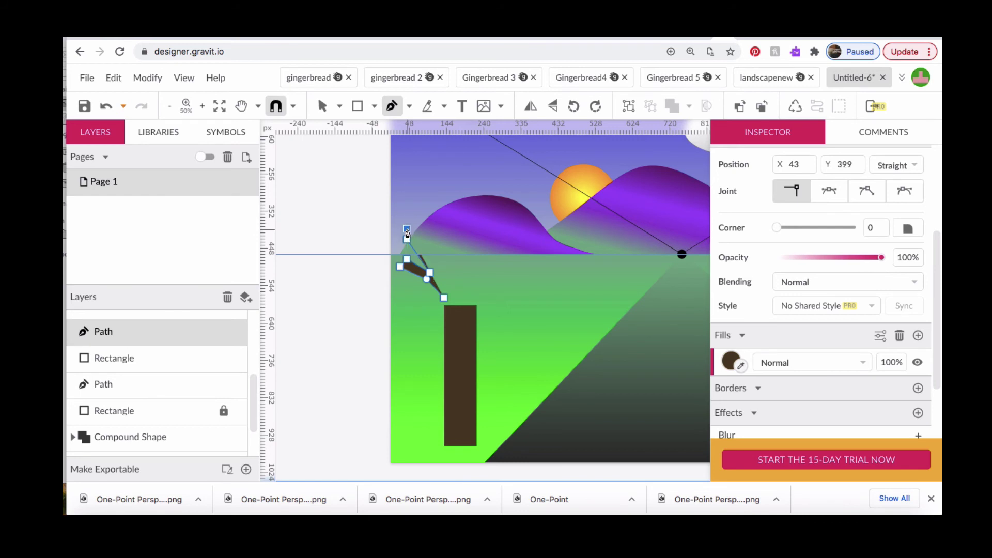
left_click(427, 254)
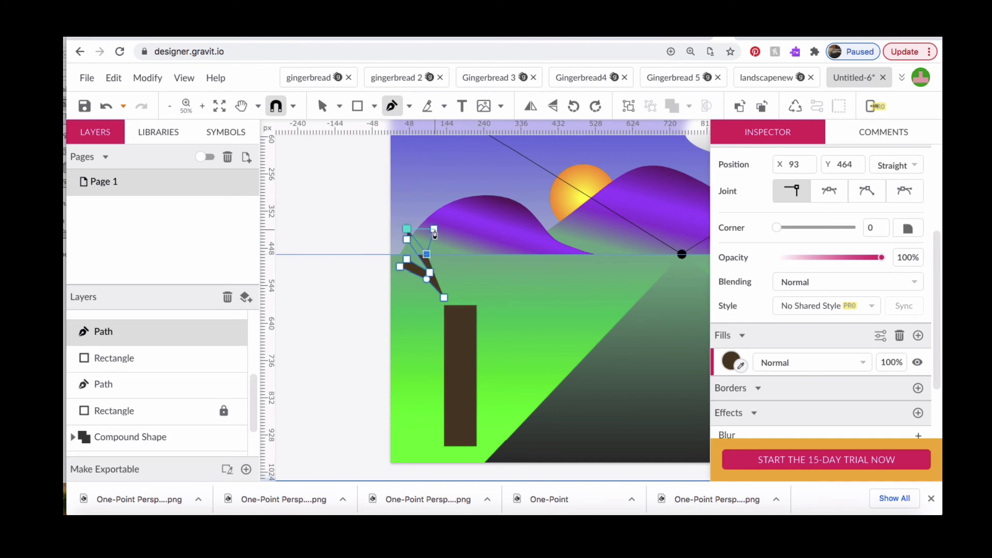
left_click(434, 229)
left_click(437, 239)
left_click(447, 288)
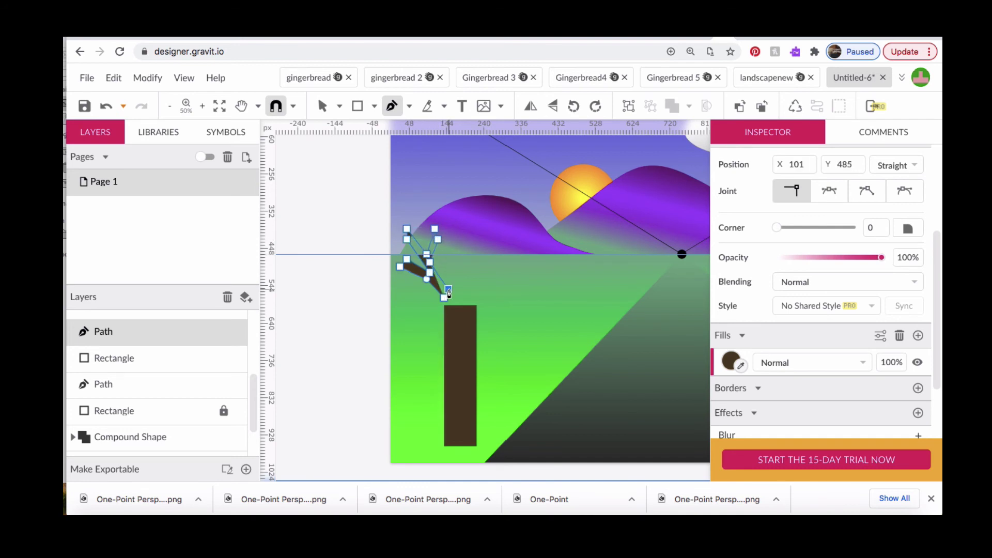
Continue the branch path with a forked middle branch reaching up over the purple hill
left_click(457, 259)
left_click(444, 223)
left_click(452, 223)
left_click(463, 255)
left_click(475, 231)
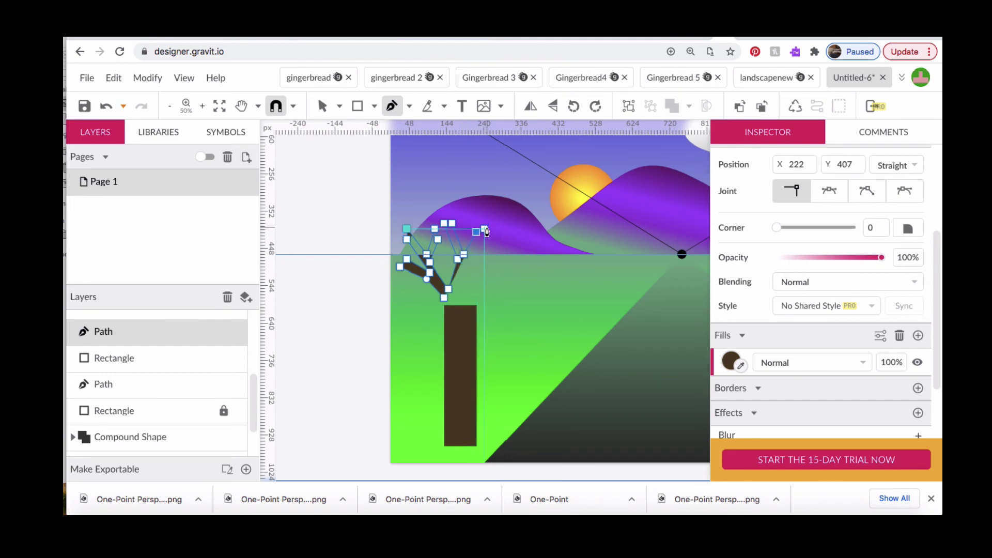
left_click(484, 228)
left_click(468, 264)
left_click(457, 285)
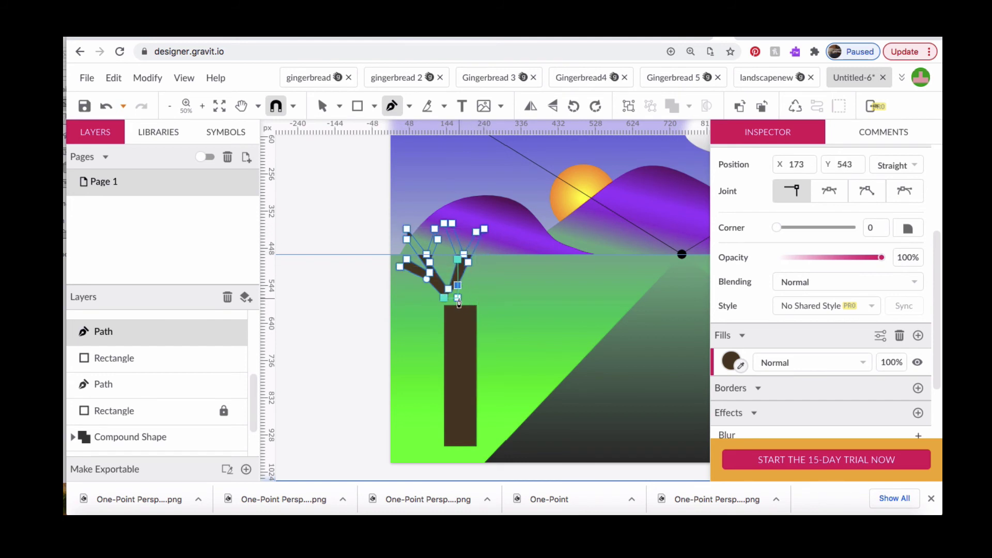
Outline the forked right-hand branches, close the path at its starting point and move the branches down onto the trunk
left_click(457, 302)
left_click(468, 301)
left_click(475, 266)
left_click(490, 239)
left_click(495, 250)
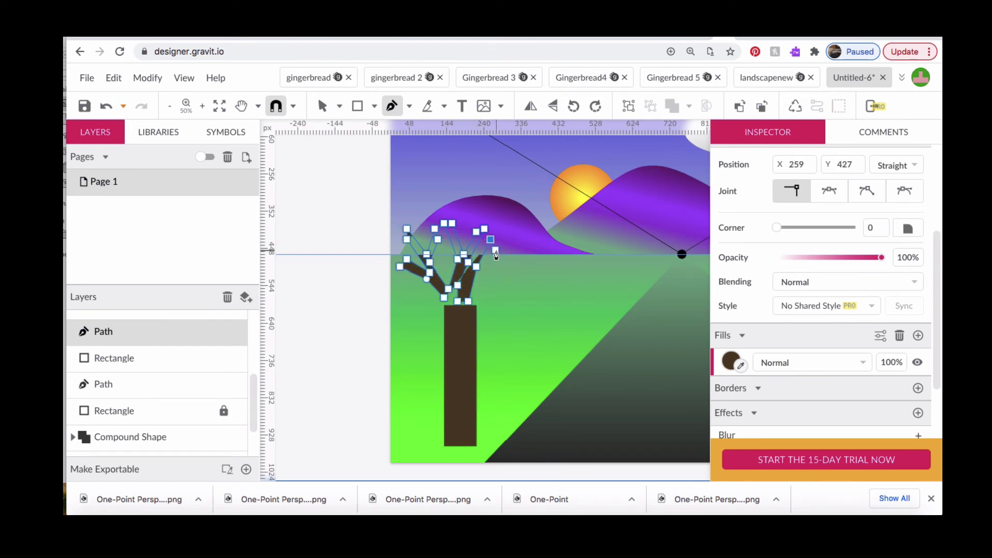
left_click(483, 266)
left_click(512, 250)
left_click(529, 243)
left_click(530, 250)
left_click(484, 279)
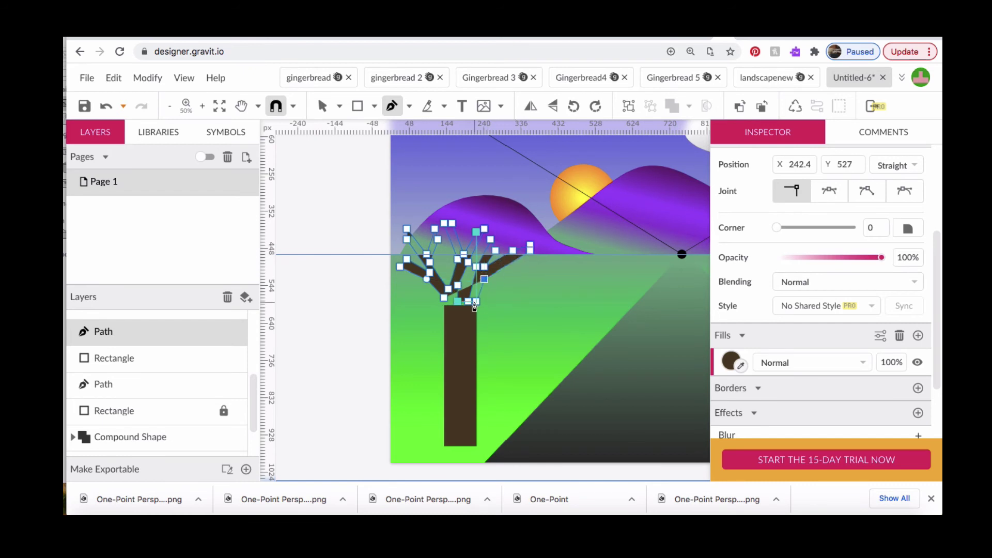
left_click(476, 301)
left_click(444, 298)
left_click(322, 106)
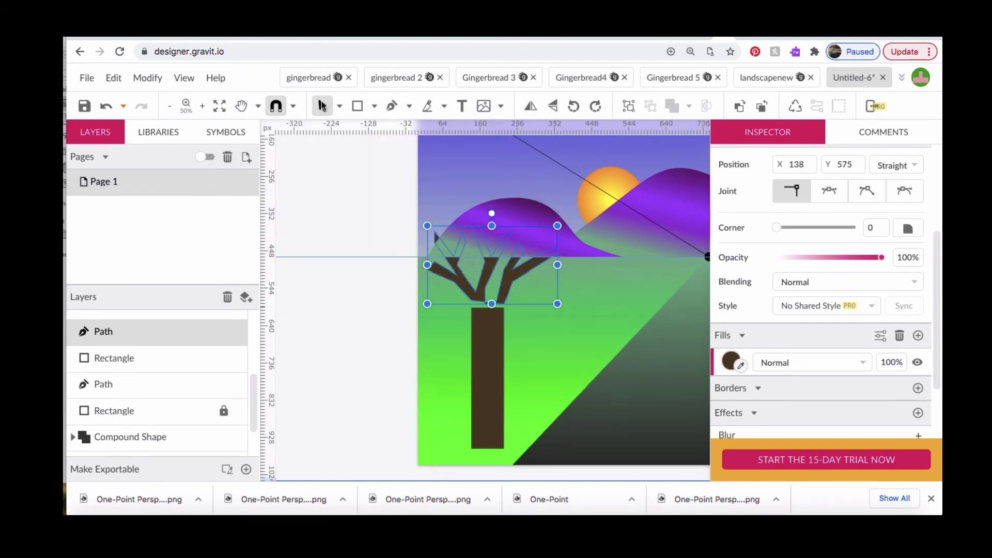
left_click_drag(483, 274, 482, 284)
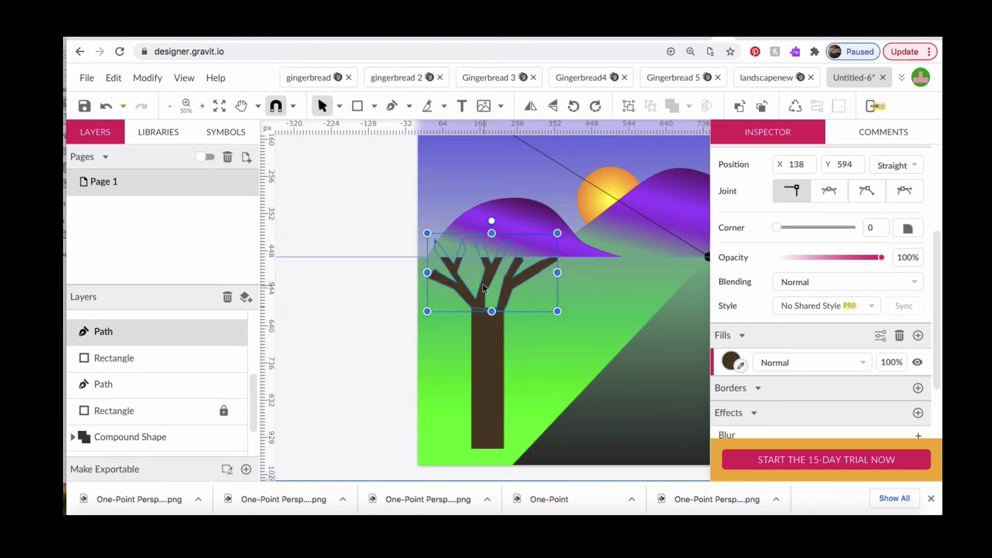
Combine the branches and trunk with a Union and bring the tree shape forward two levels
left_click(493, 341, "shift")
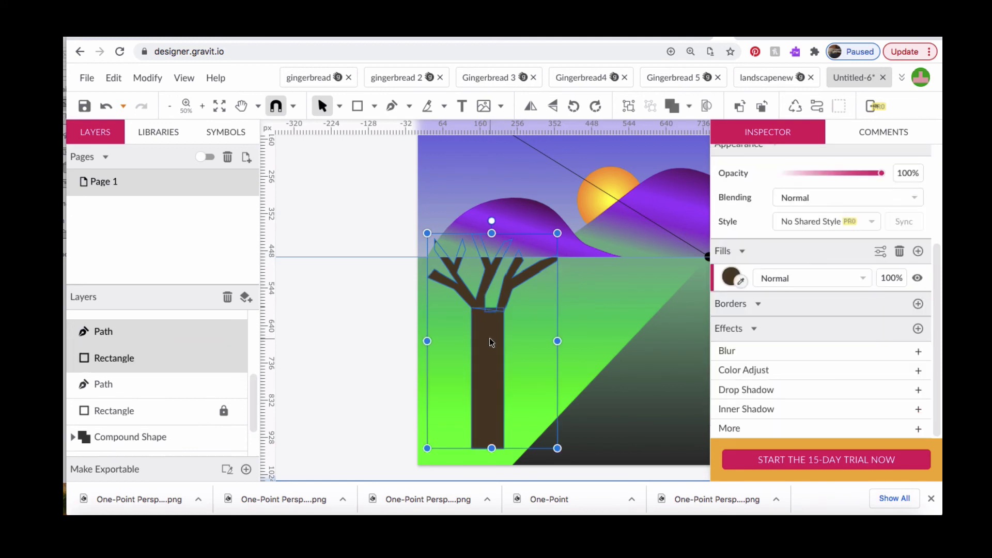
left_click(687, 107)
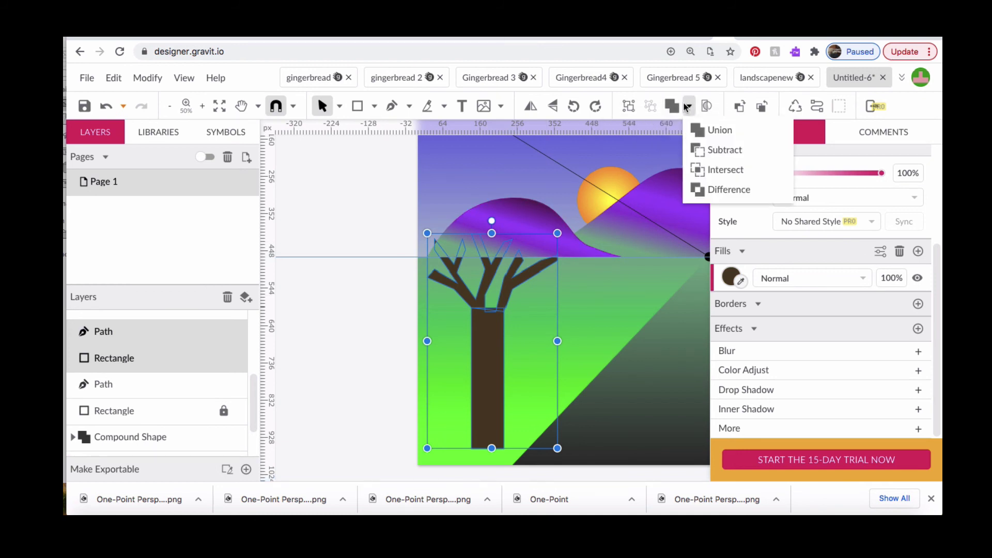
left_click(693, 133)
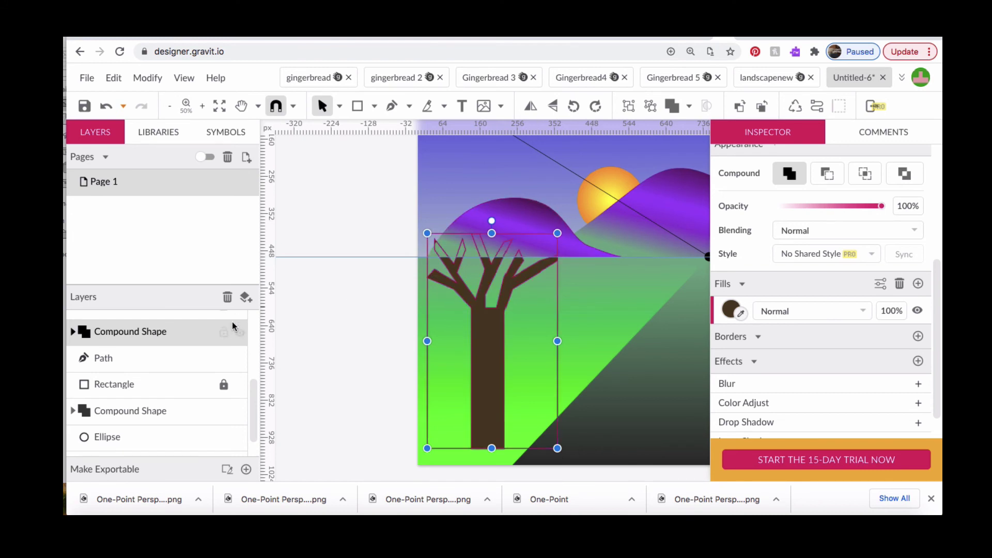
left_click(740, 107)
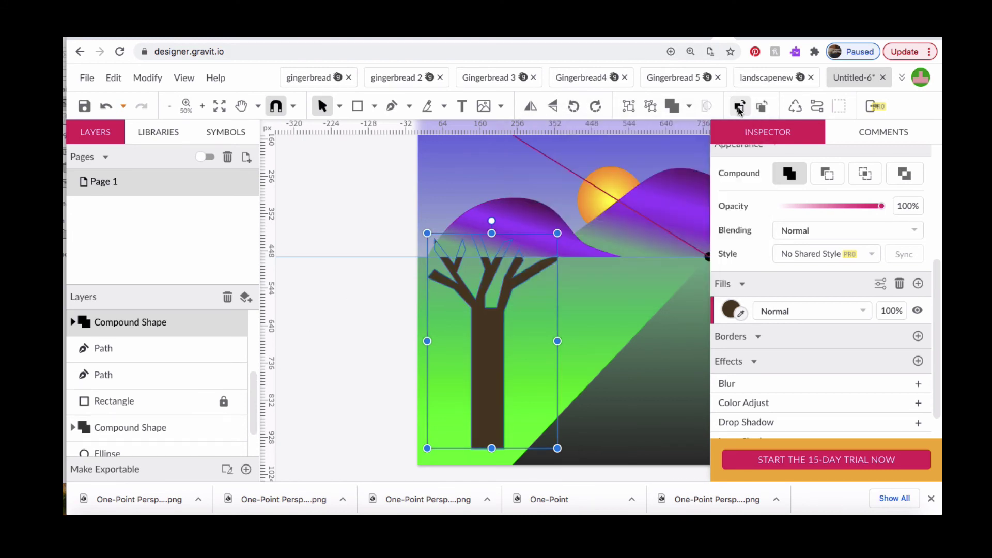
left_click(739, 108)
Draw an upright ellipse over the centre of the branches and fill it with dark green #2E7B2E
key("ctrl+minus")
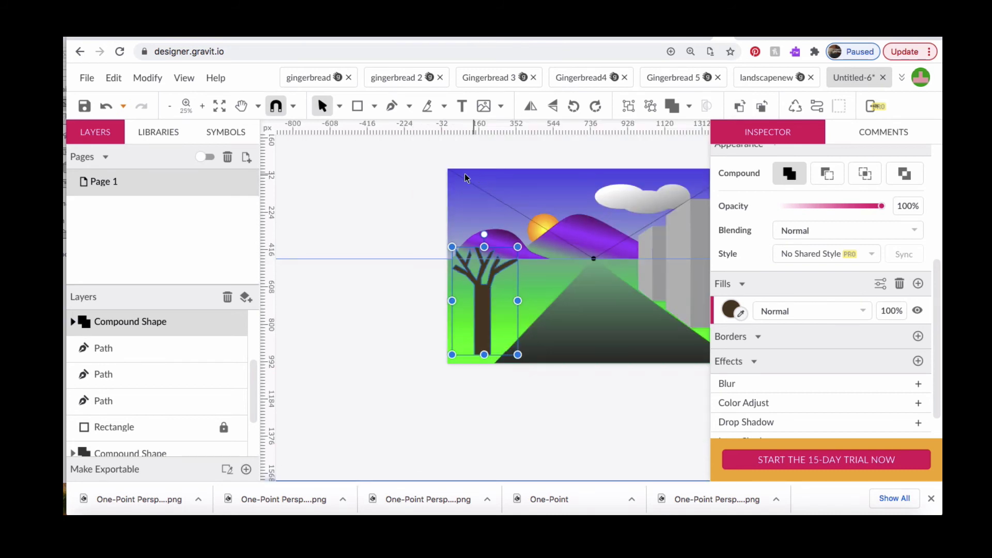
left_click(375, 107)
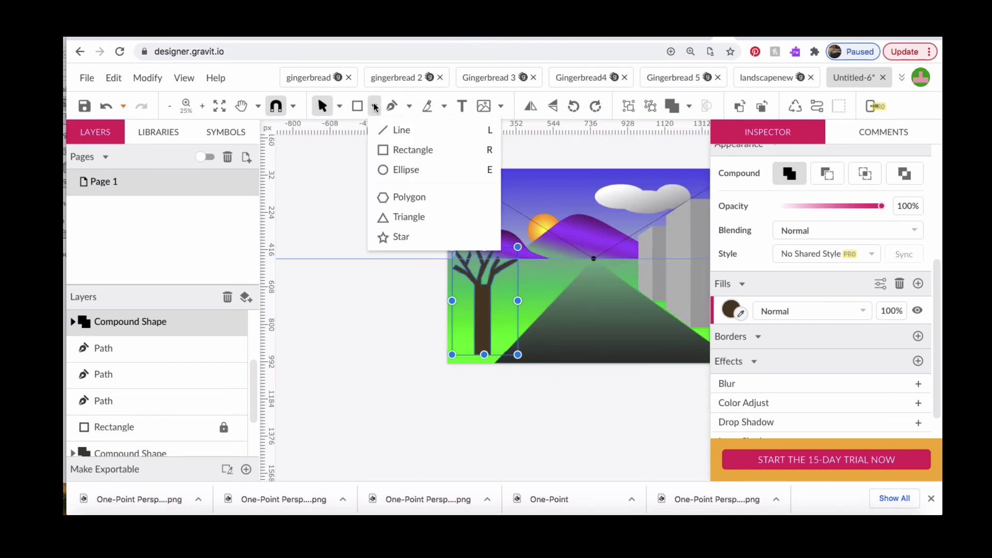
left_click(399, 169)
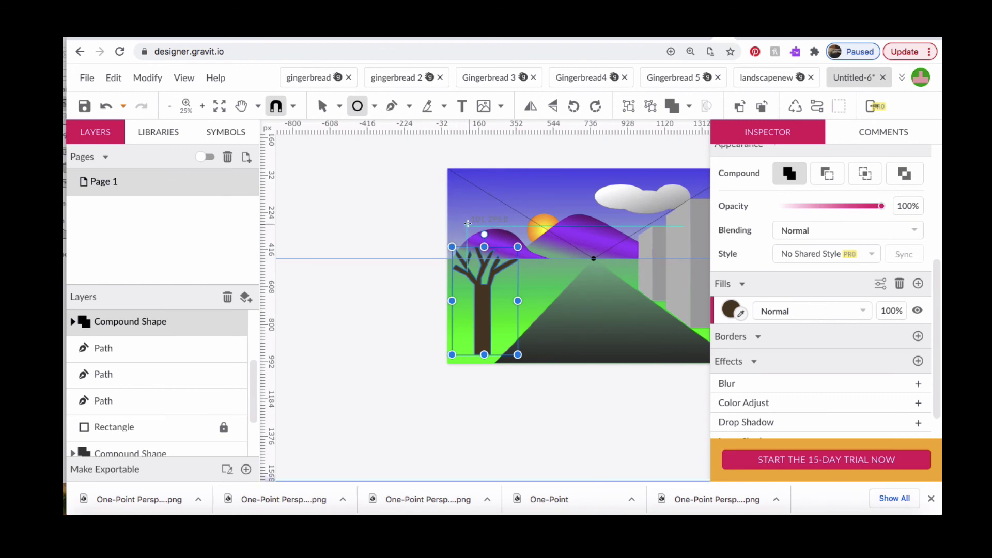
left_click_drag(467, 226, 509, 279)
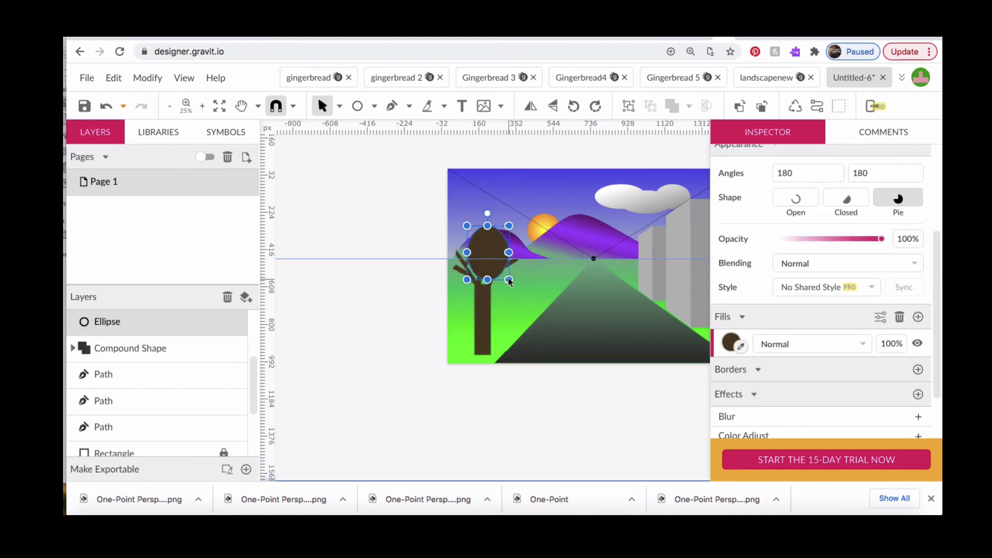
left_click(730, 343)
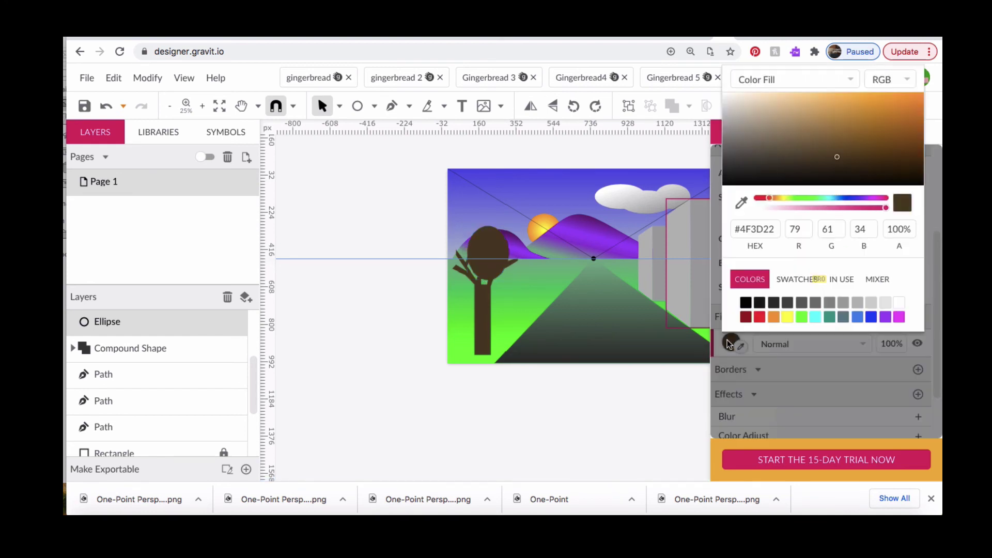
left_click(829, 318)
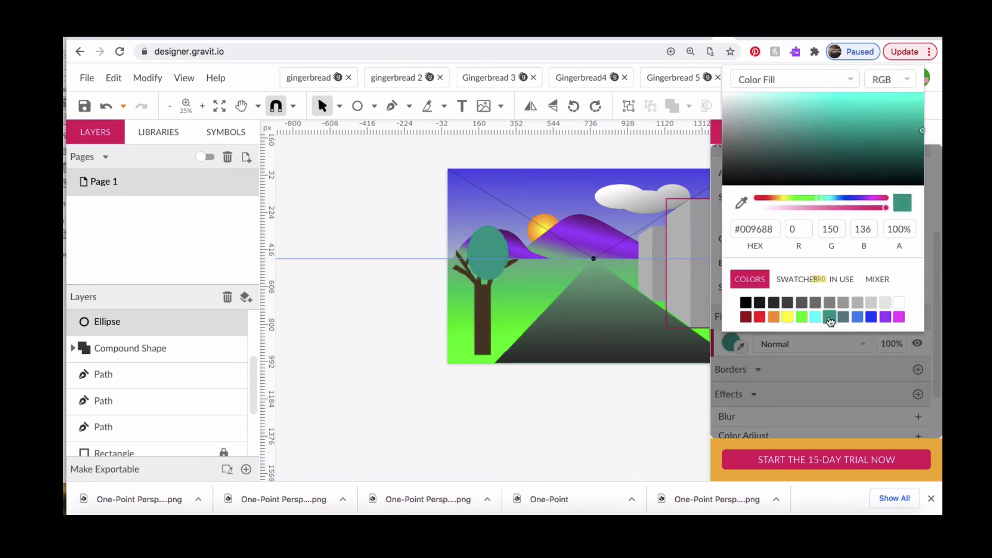
left_click(801, 317)
left_click(848, 142)
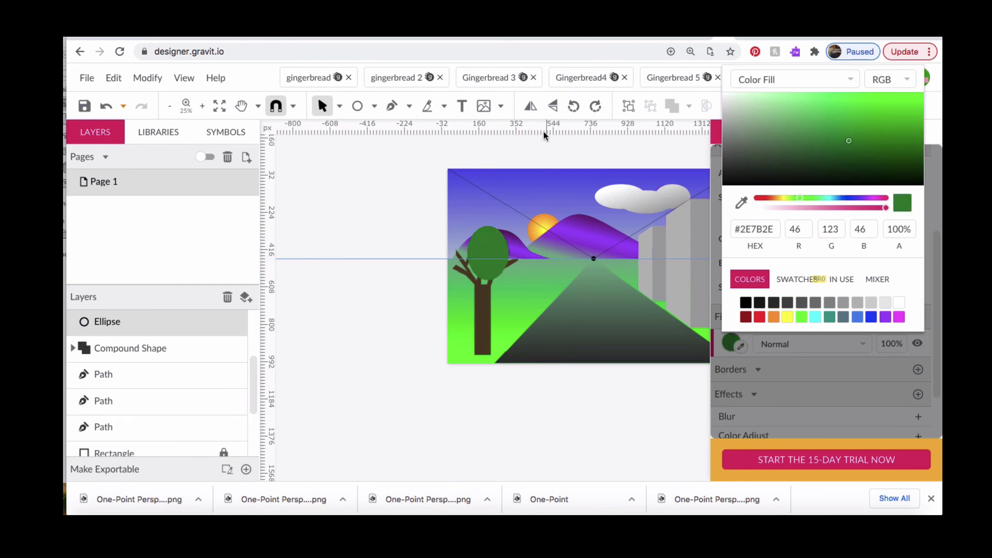
Draw a smaller green ellipse overlapping the foliage's right side and place a duplicate of it on the left side
left_click(356, 106)
left_click(356, 107)
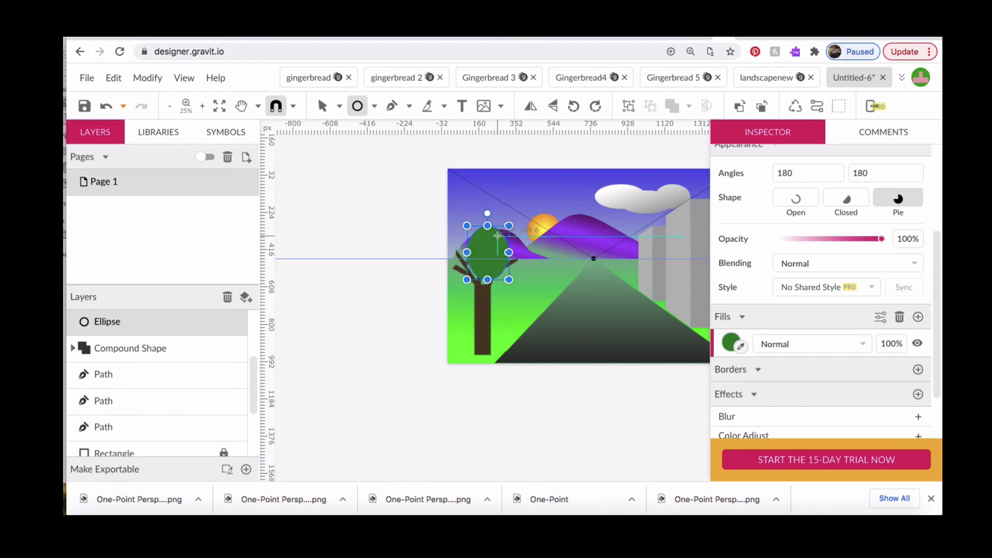
left_click_drag(496, 237, 528, 279)
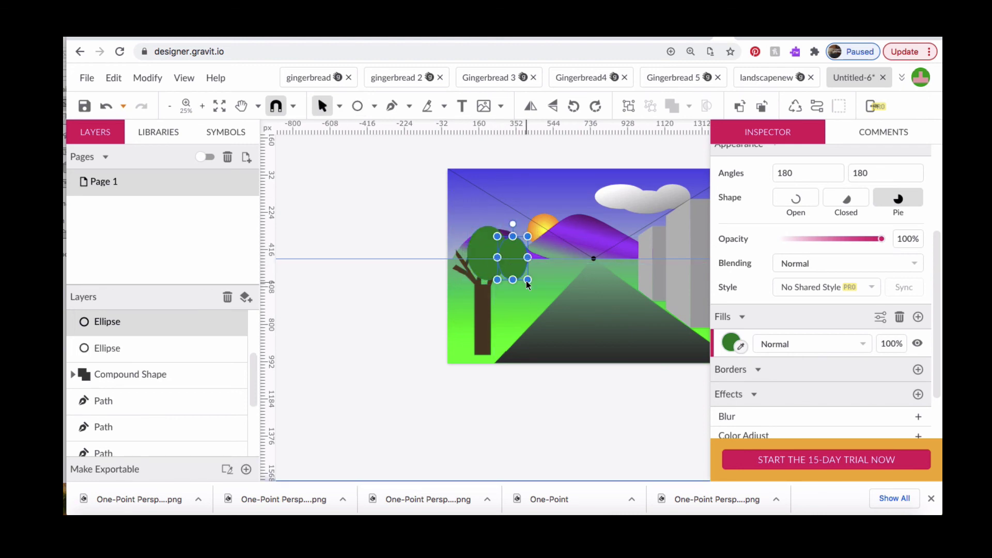
key("ctrl+d")
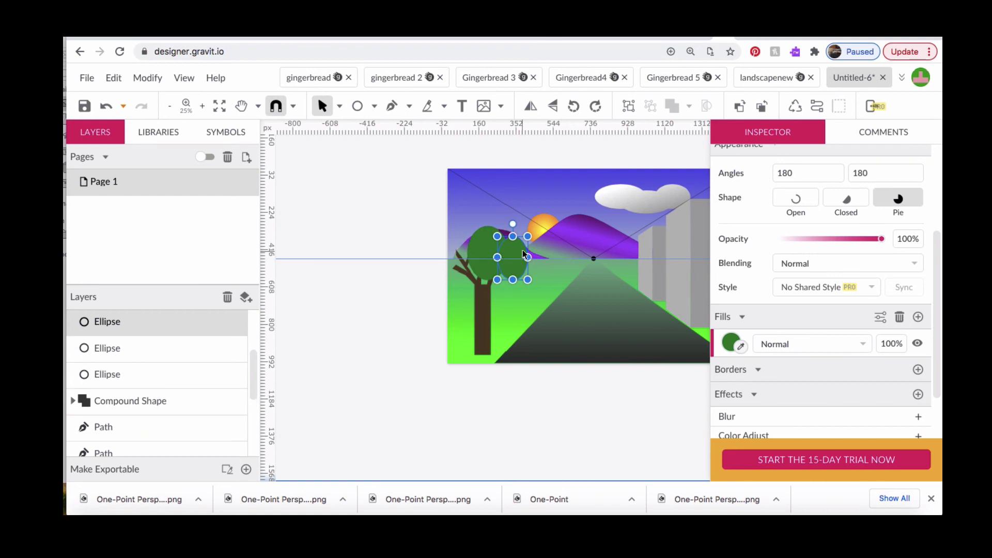
left_click_drag(514, 255, 464, 258)
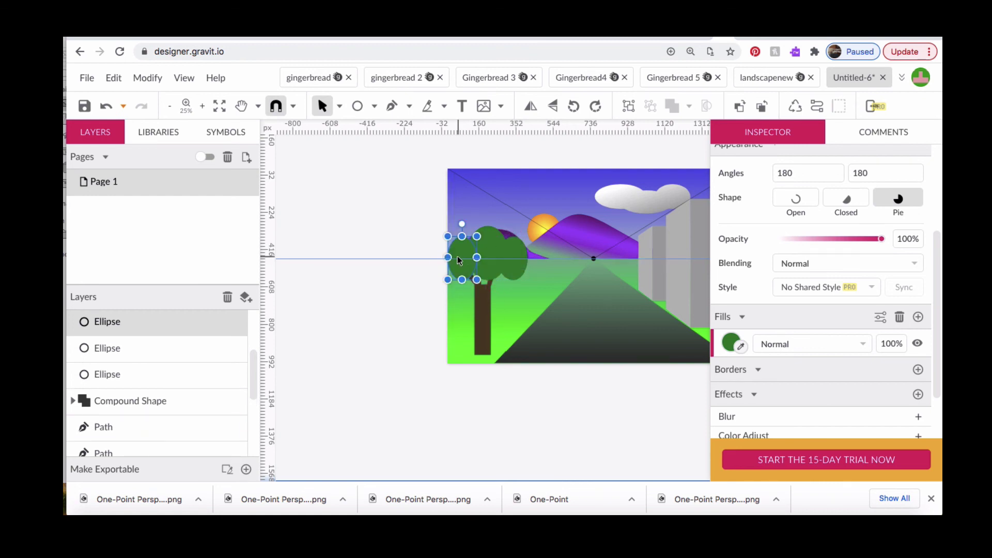
Group the left and centre foliage ellipses and send the group backward one level
left_click(488, 252, "shift")
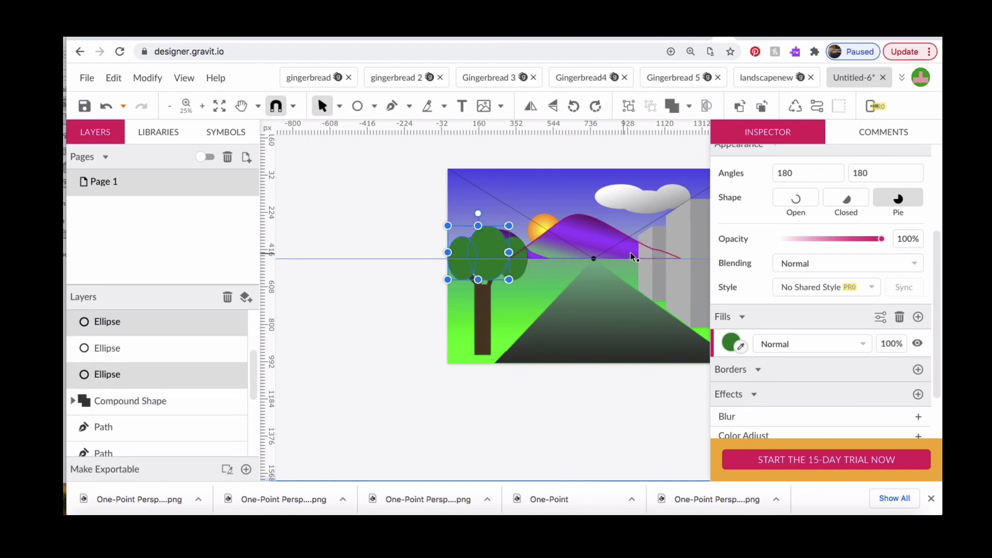
left_click(628, 106)
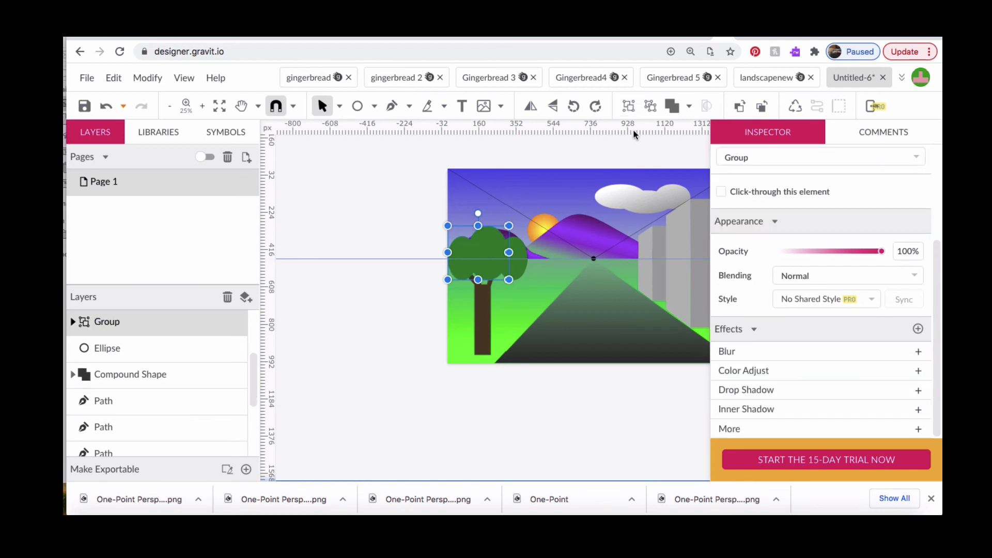
left_click(761, 108)
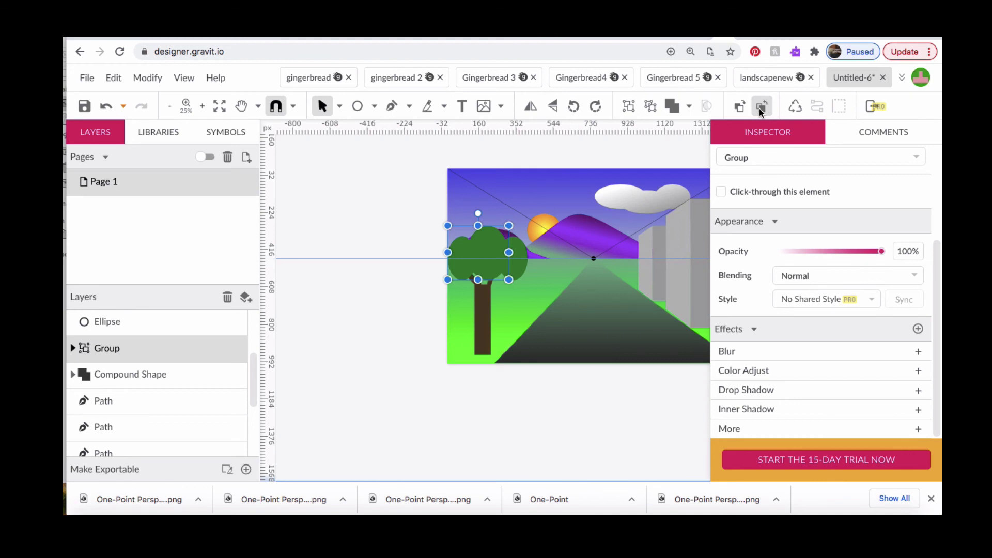
Group all three foliage ellipses together and send the group backward behind the brown branches
left_click(761, 109)
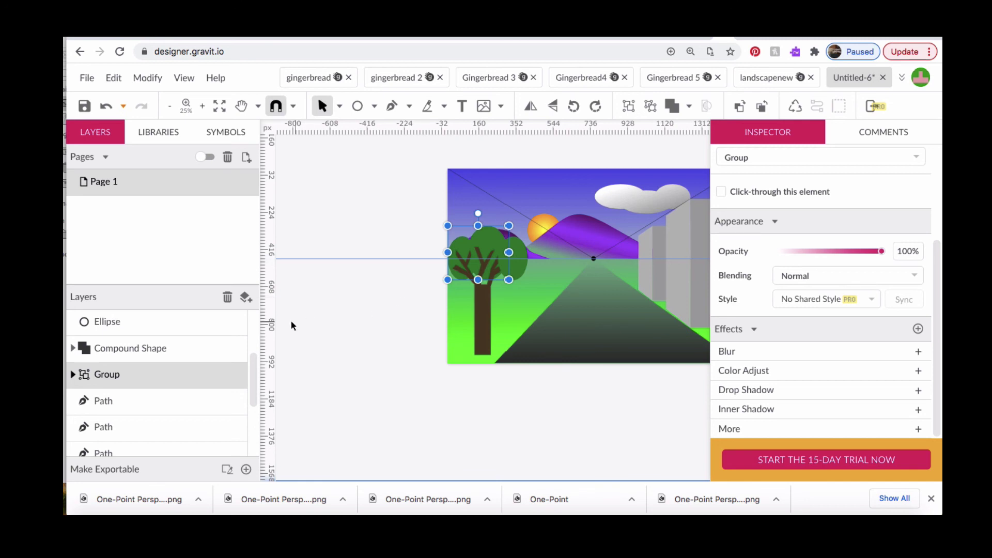
double_click(489, 240)
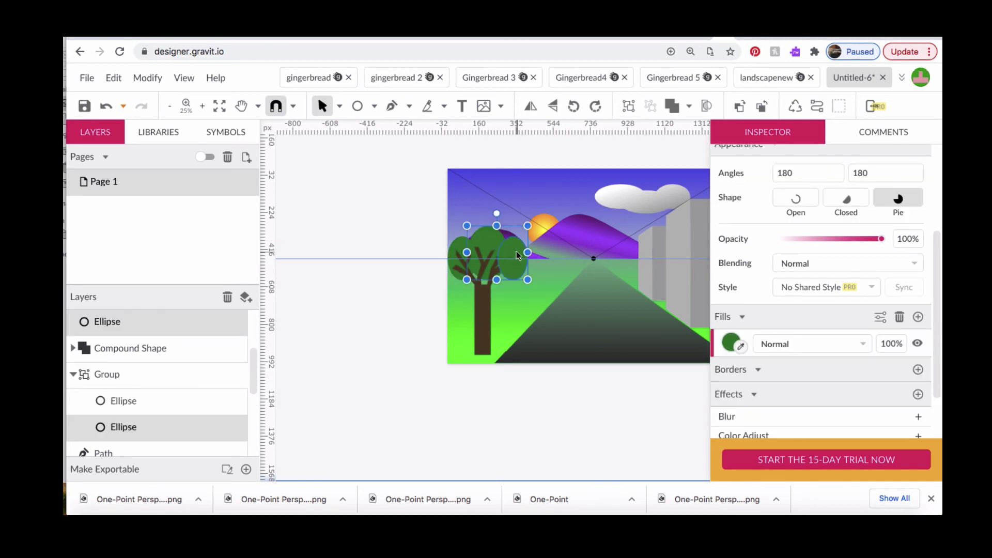
left_click(124, 401, "shift")
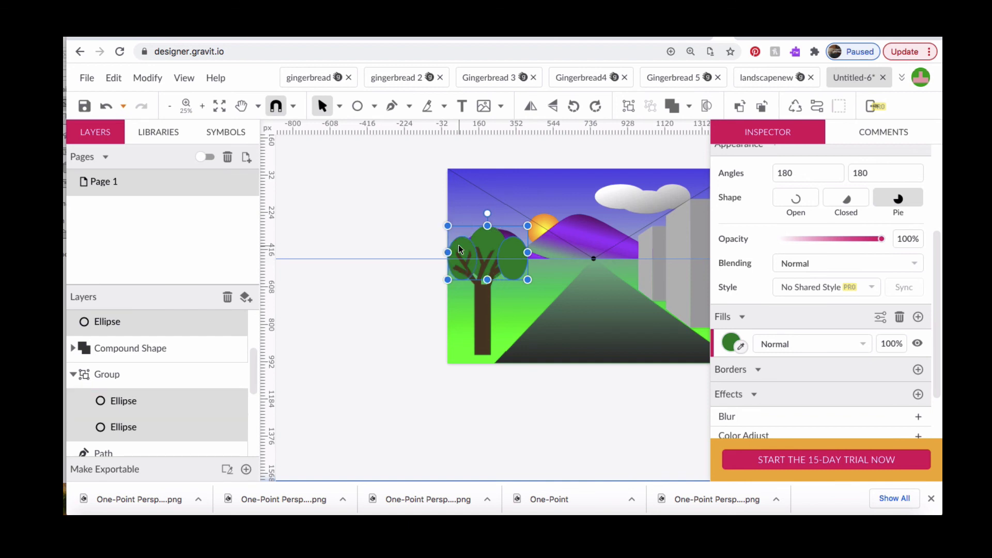
left_click(629, 106)
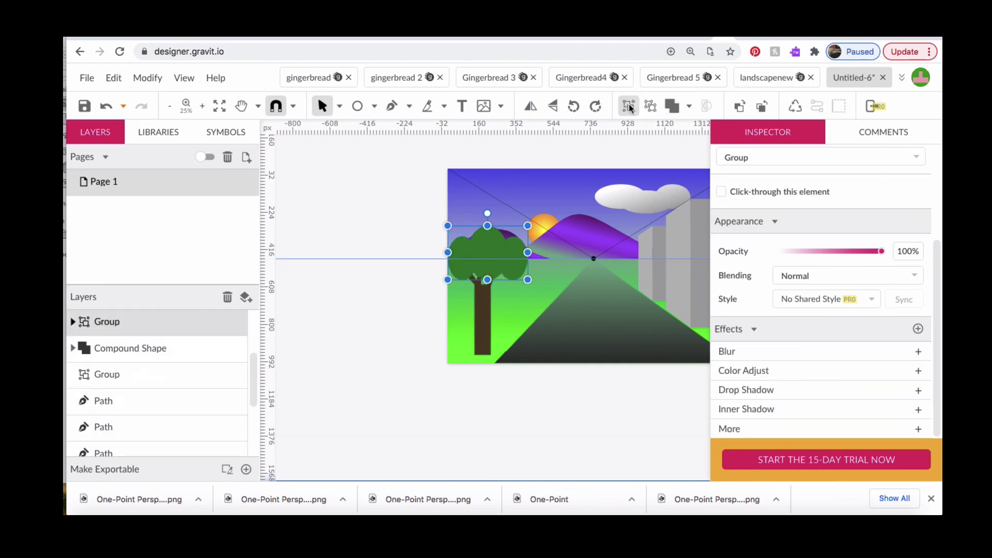
left_click(763, 107)
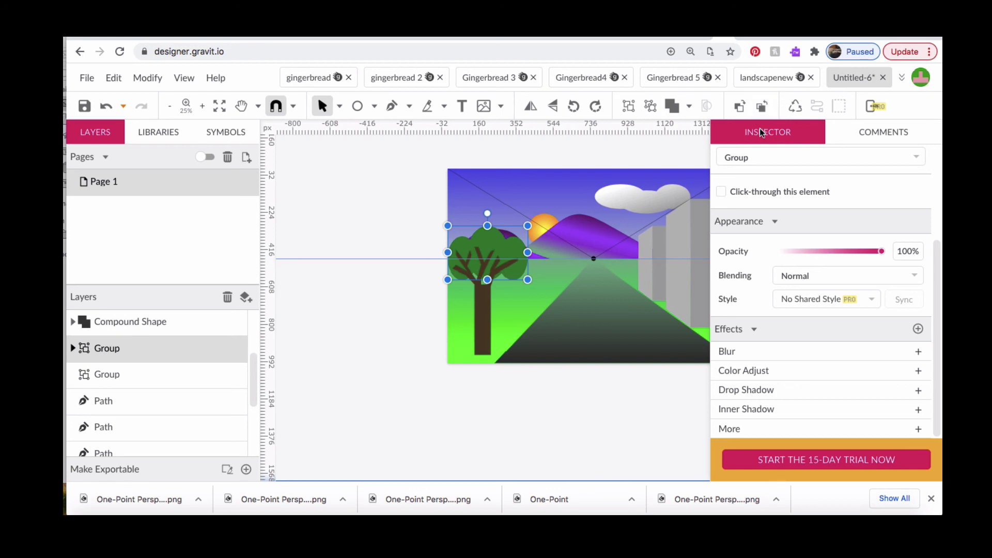
Group the foliage with the trunk and place a smaller duplicate of the tree farther along the road, one level behind the original
left_click(480, 305, "shift")
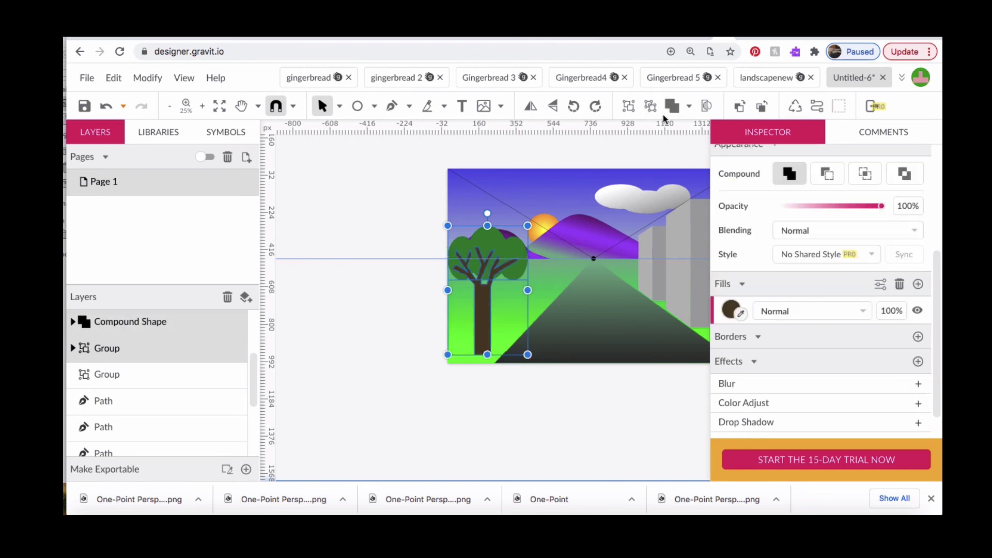
left_click(628, 106)
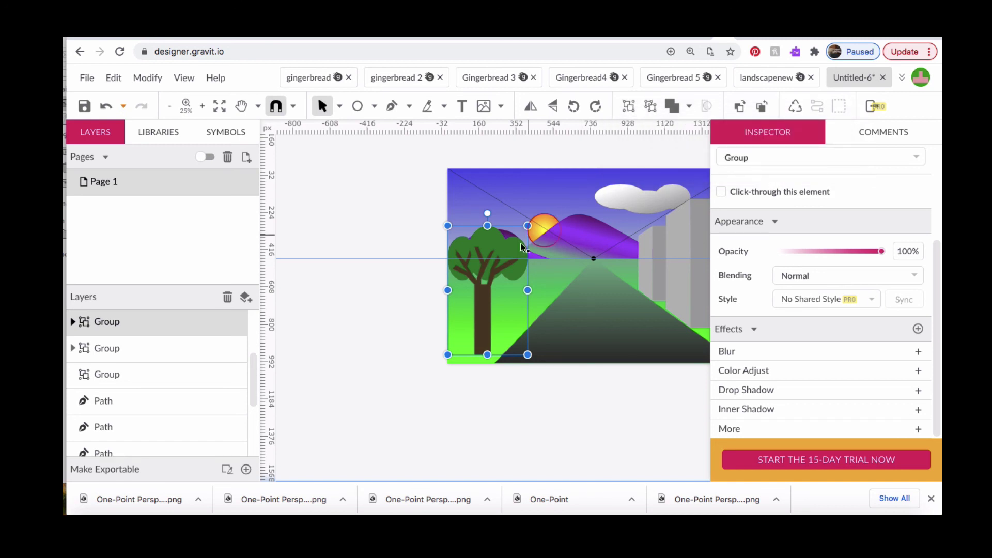
left_click_drag(492, 262, 539, 246)
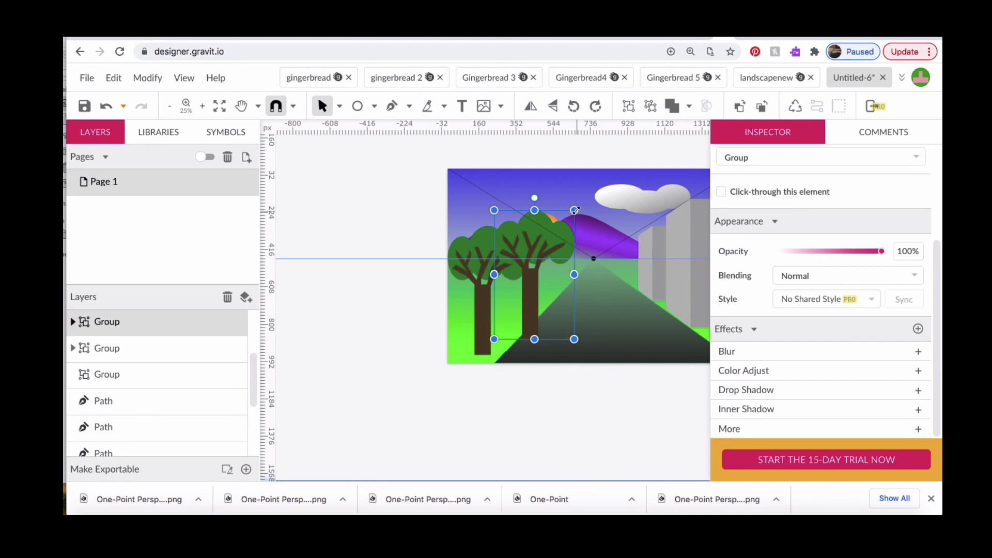
left_click_drag(575, 210, 528, 265)
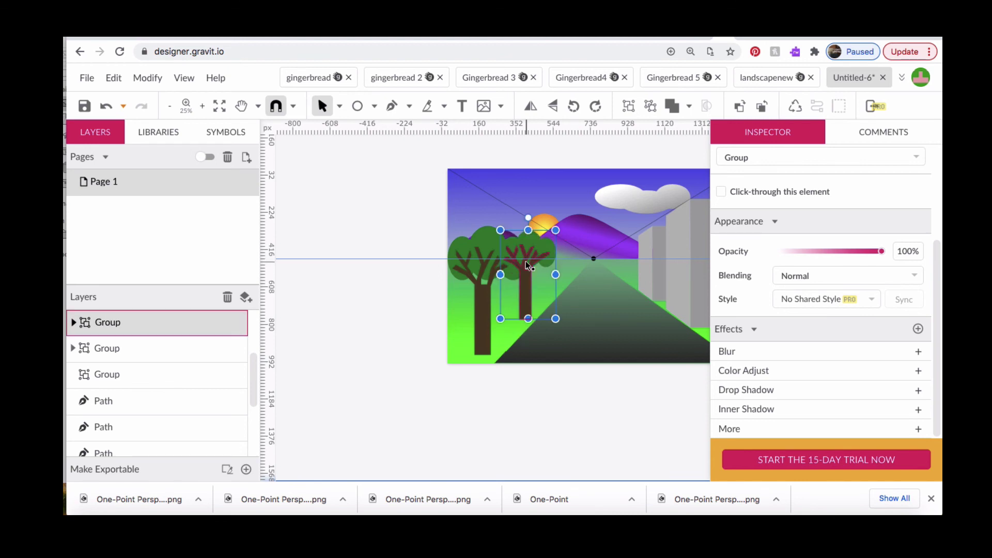
left_click(762, 107)
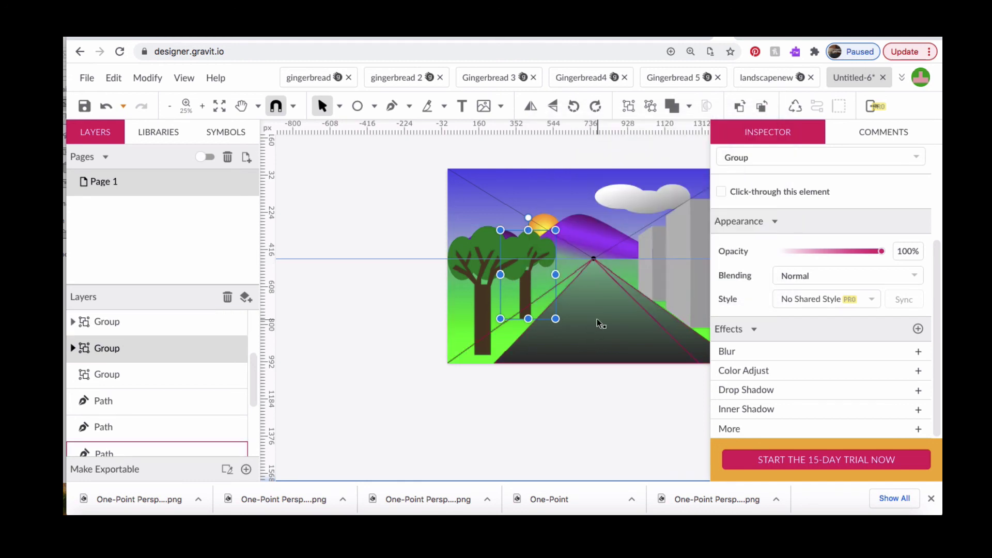
Duplicate the second tree as a still smaller third tree closer to the vanishing point and send it backward one level
key("super+d")
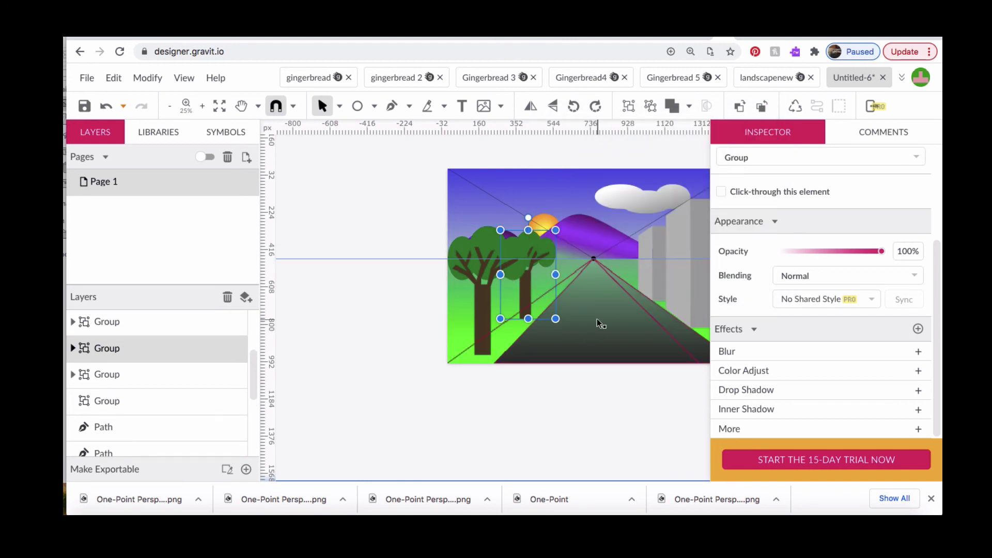
left_click_drag(526, 287, 556, 273)
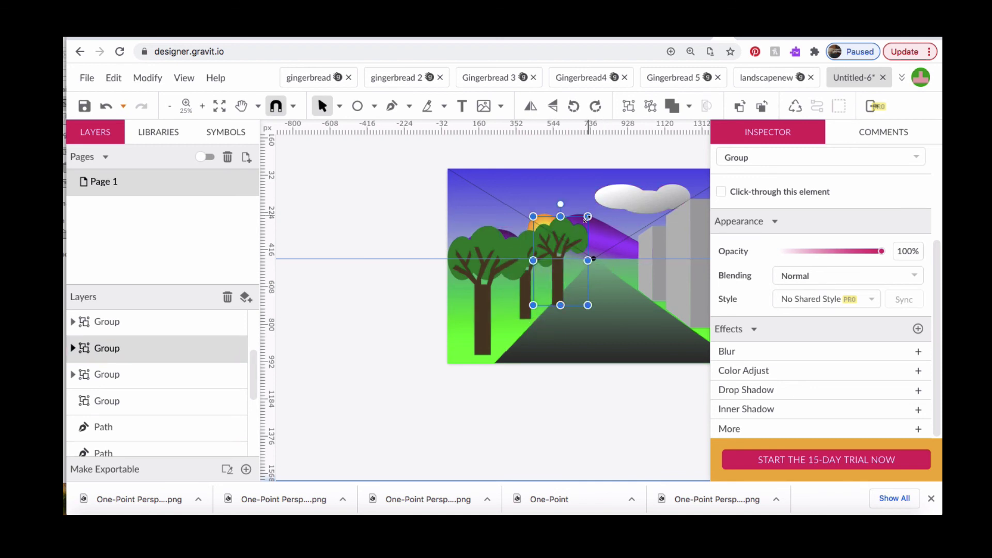
left_click_drag(588, 214, 558, 273)
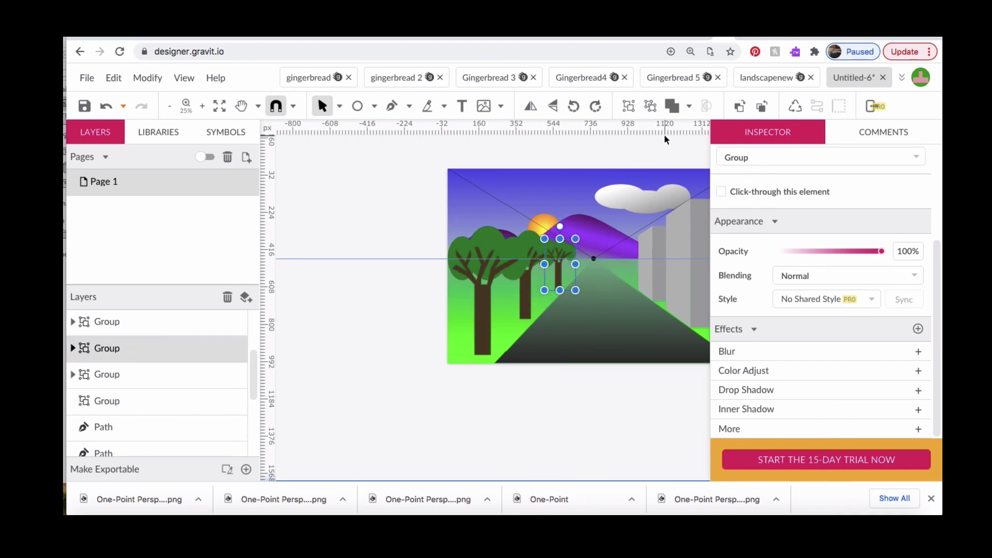
left_click(761, 107)
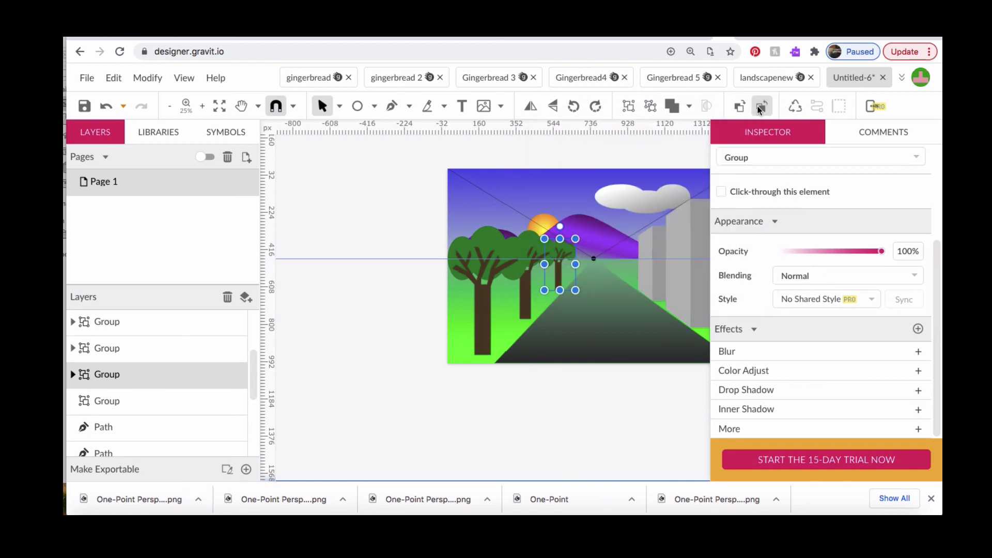
left_click(514, 202)
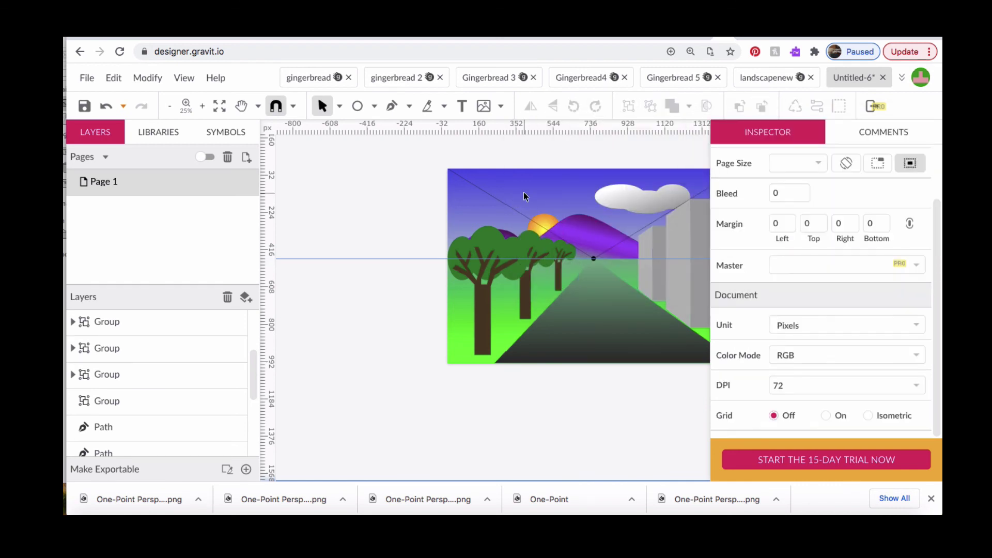
Take a screen-area capture of the whole landscape page
scroll(665, 301, "right", 5)
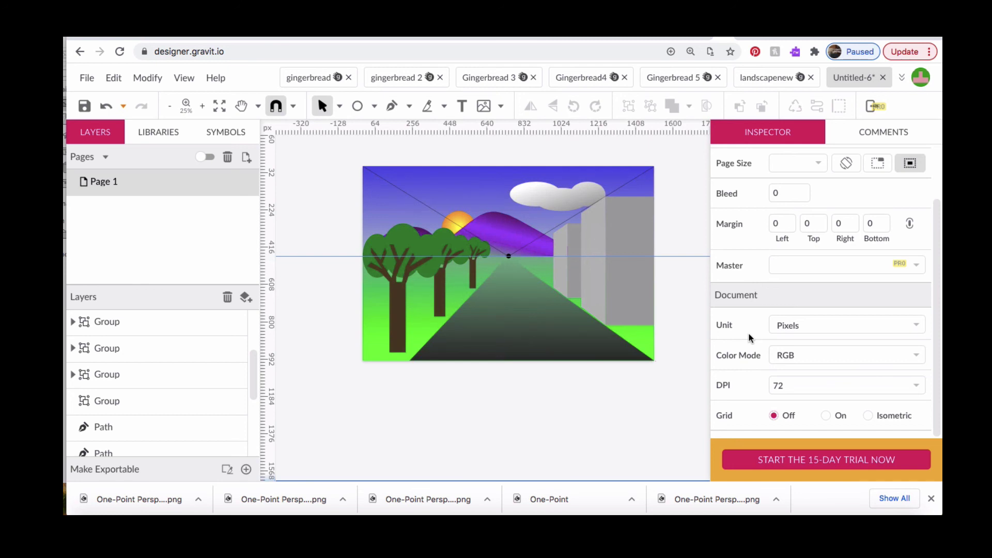
key("super+shift+4")
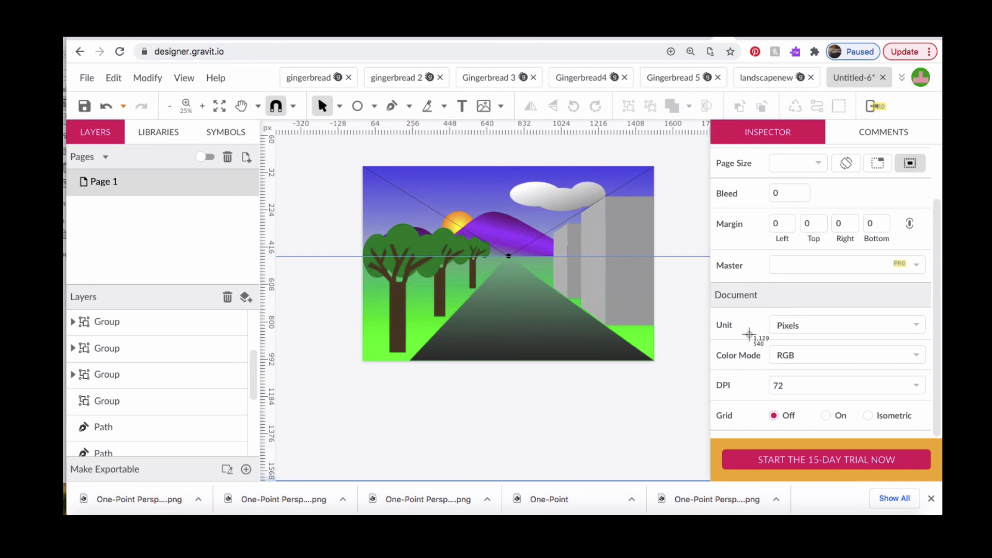